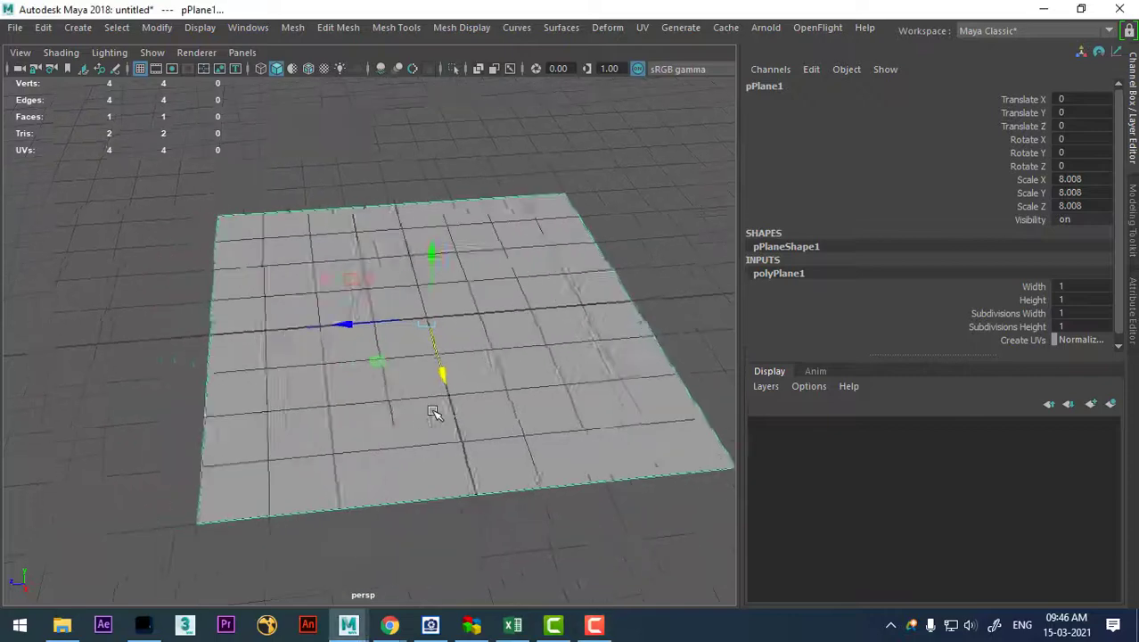
Select pPlane1 and hide the viewport grid so it shows as a plain grey surface
left_click(695, 499)
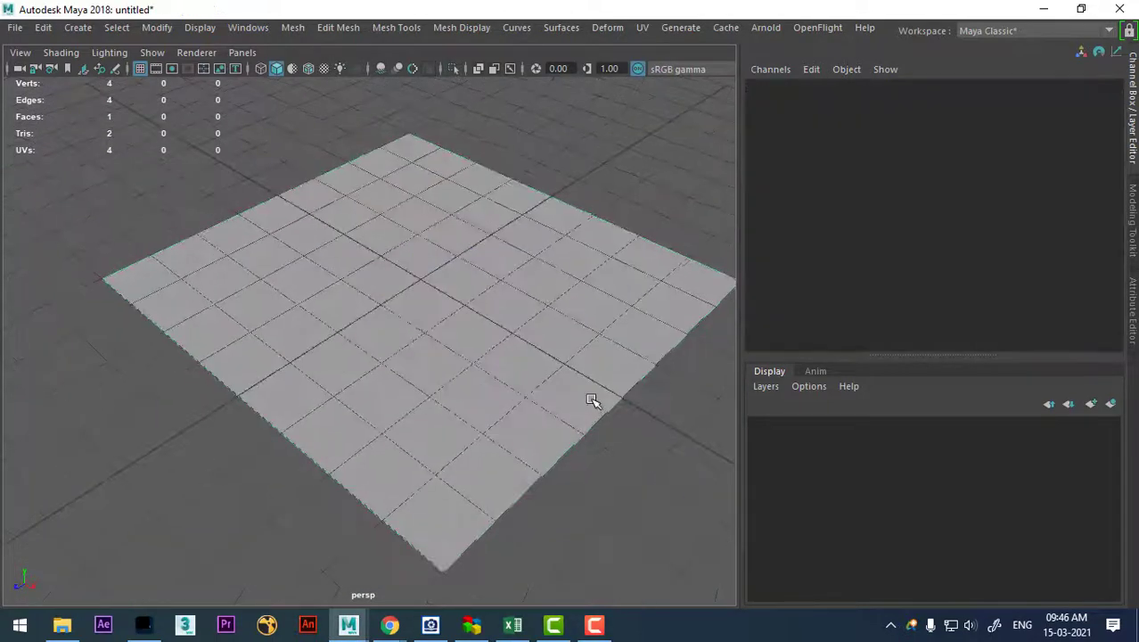
left_click(590, 399)
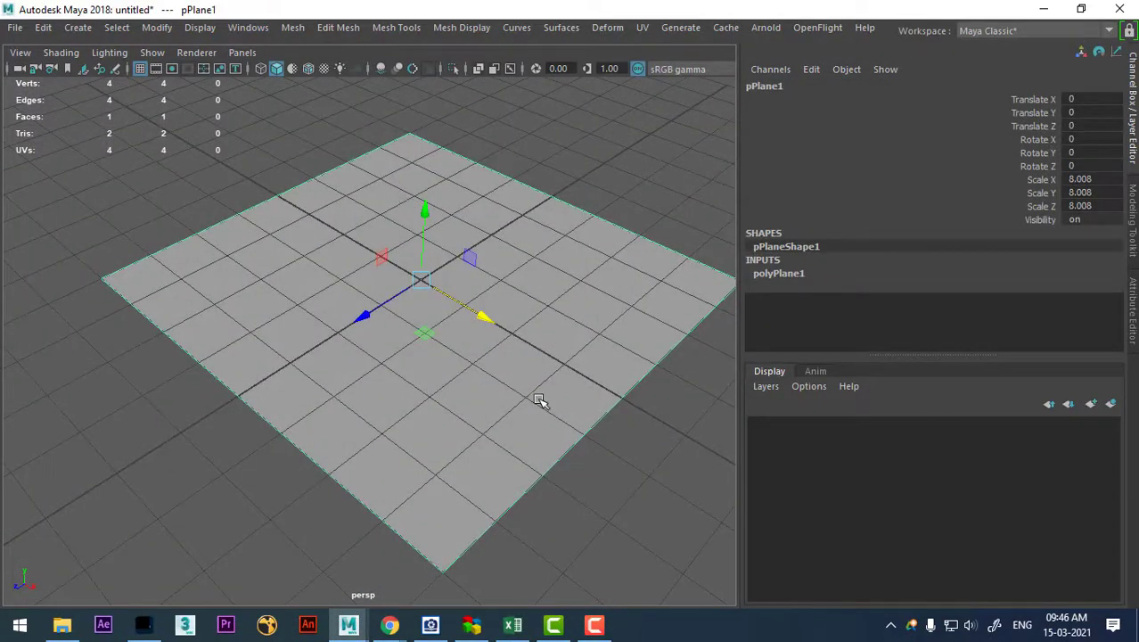
left_click_drag(537, 396, 475, 322, "alt")
right_click_drag(475, 322, 556, 394, "alt")
left_click_drag(557, 394, 519, 348, "alt")
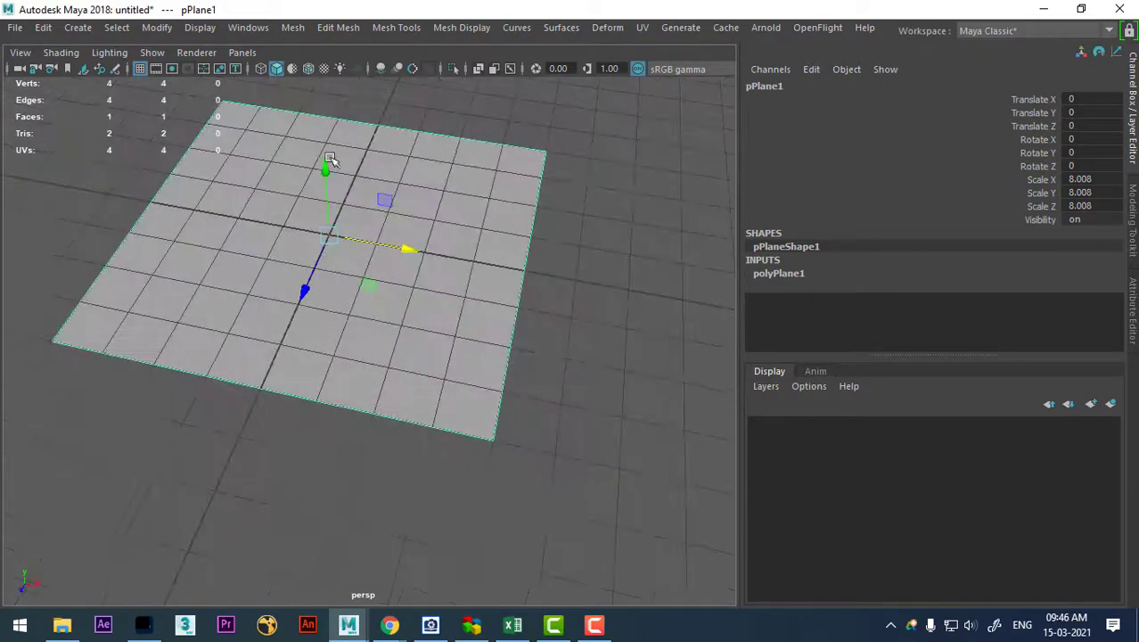
left_click(140, 69)
right_click_drag(472, 321, 468, 97)
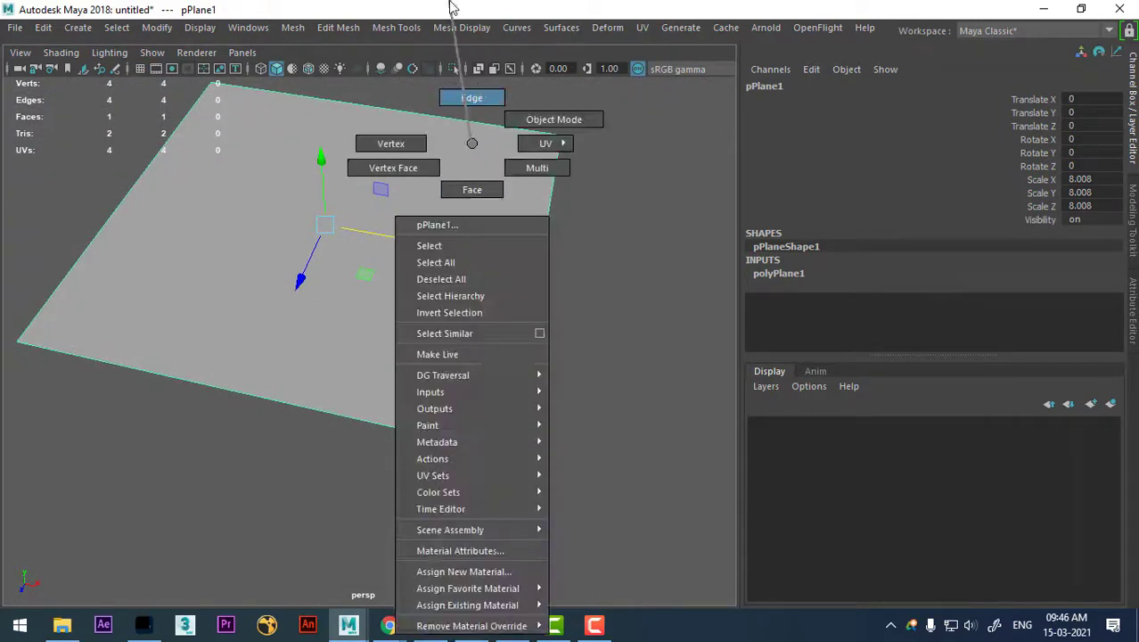
In Edge mode, insert three edge loops across pPlane1 to split it into four strips
left_click(323, 407)
right_click_drag(447, 229, 728, 392, "ctrl")
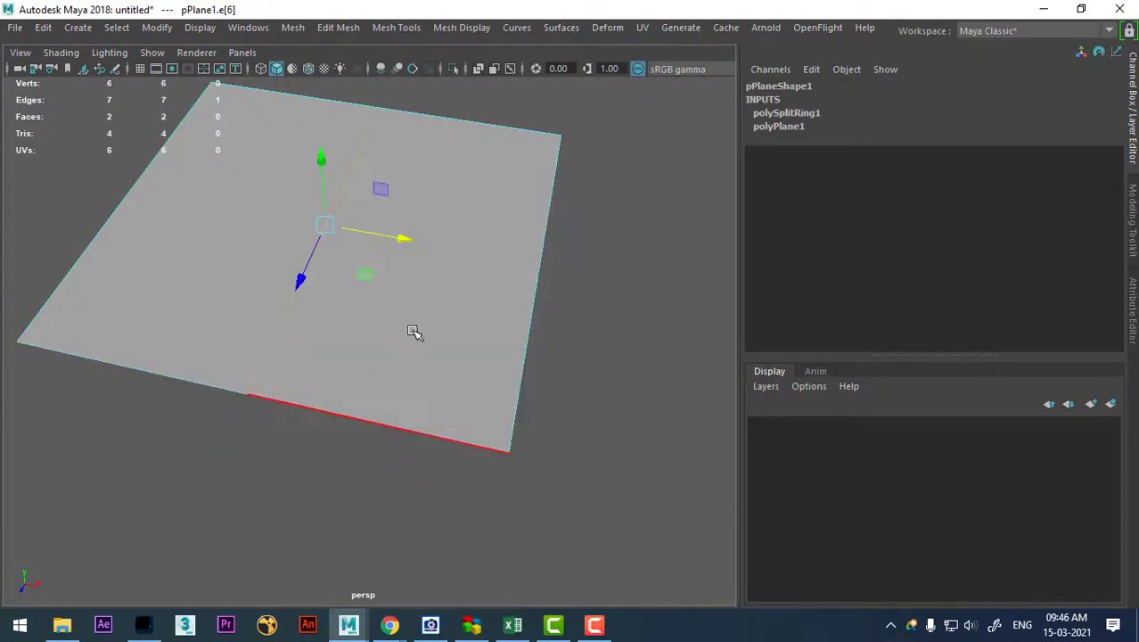
left_click(385, 428)
left_click(385, 428)
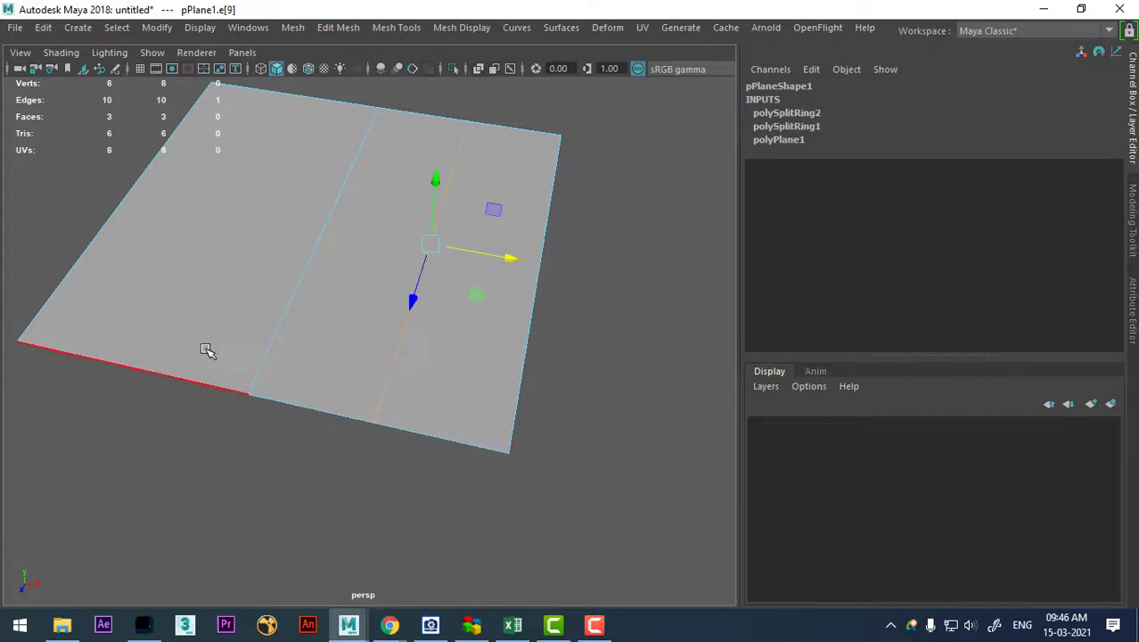
left_click(170, 381)
mouse_move(156, 381)
left_mouse_down("alt")
mouse_move(501, 412)
mouse_move(423, 358)
mouse_move(513, 414)
mouse_move(394, 382)
mouse_move(459, 399)
left_mouse_up("alt")
Switch to Face mode and select all four strips
right_click_drag(491, 143, 491, 188)
left_click(584, 314)
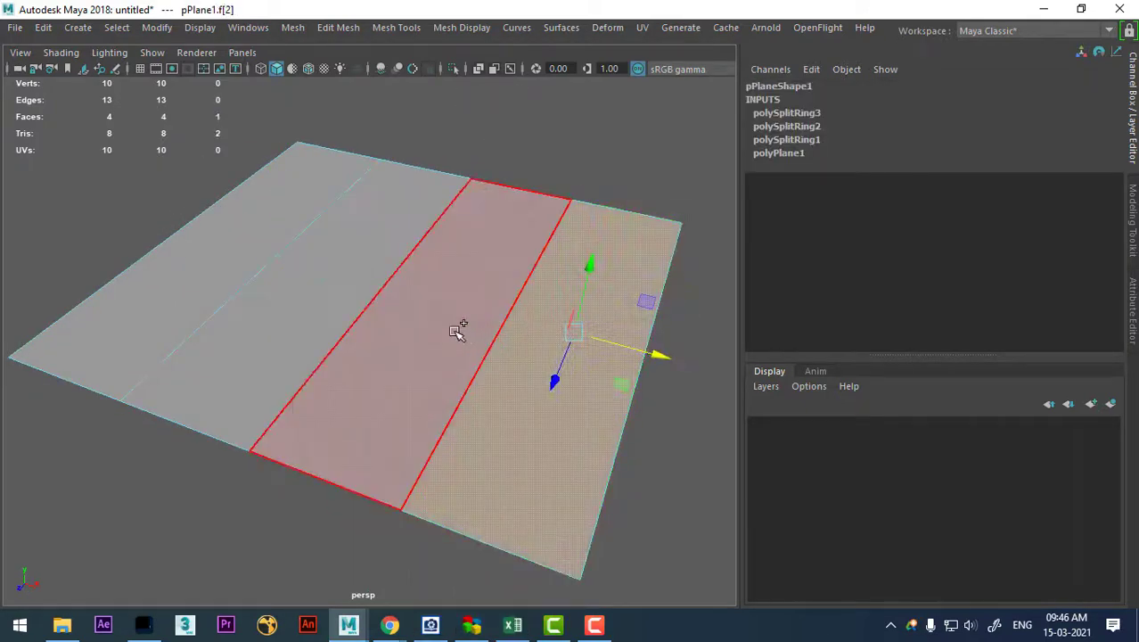
left_click(457, 330, "shift")
left_click(318, 313, "shift")
left_click(229, 268, "shift")
mouse_move(510, 355)
left_mouse_down("alt")
mouse_move(631, 379)
mouse_move(448, 359)
mouse_move(496, 371)
mouse_move(496, 386)
left_mouse_up("alt")
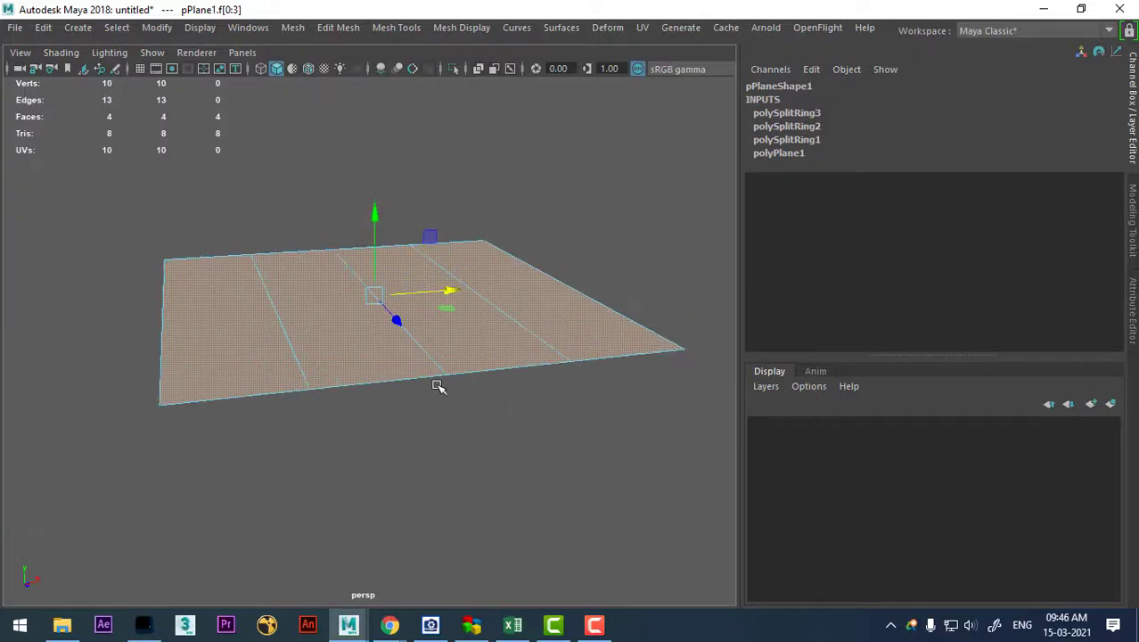
Extrude the four strips with Keep Faces Together turned off so each extrudes separately
right_click(537, 181, "shift")
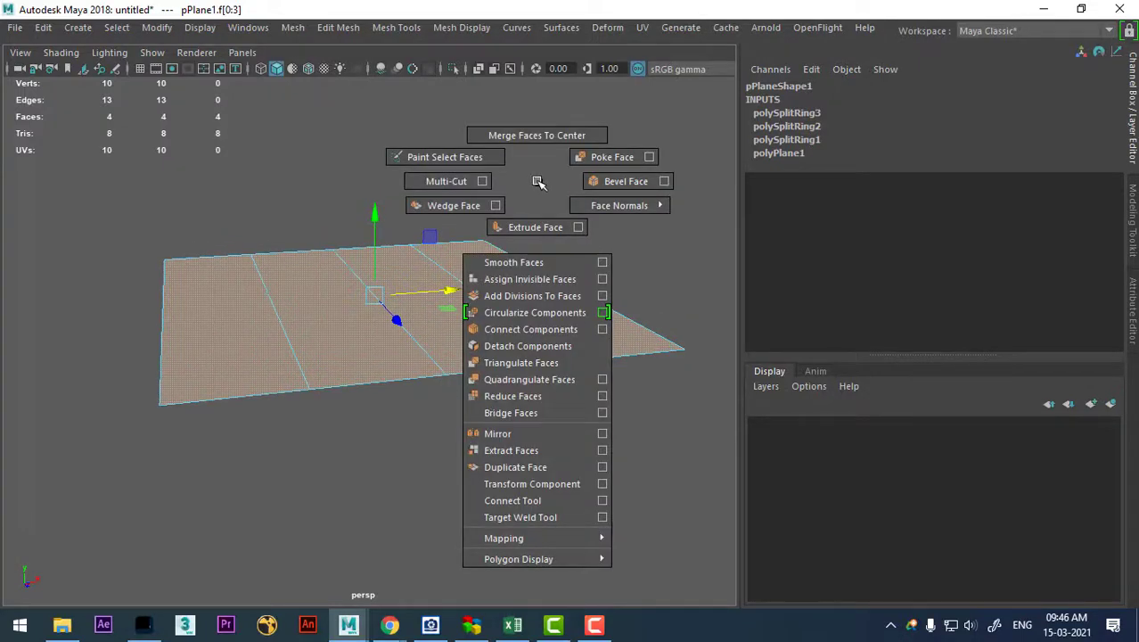
left_click(536, 228)
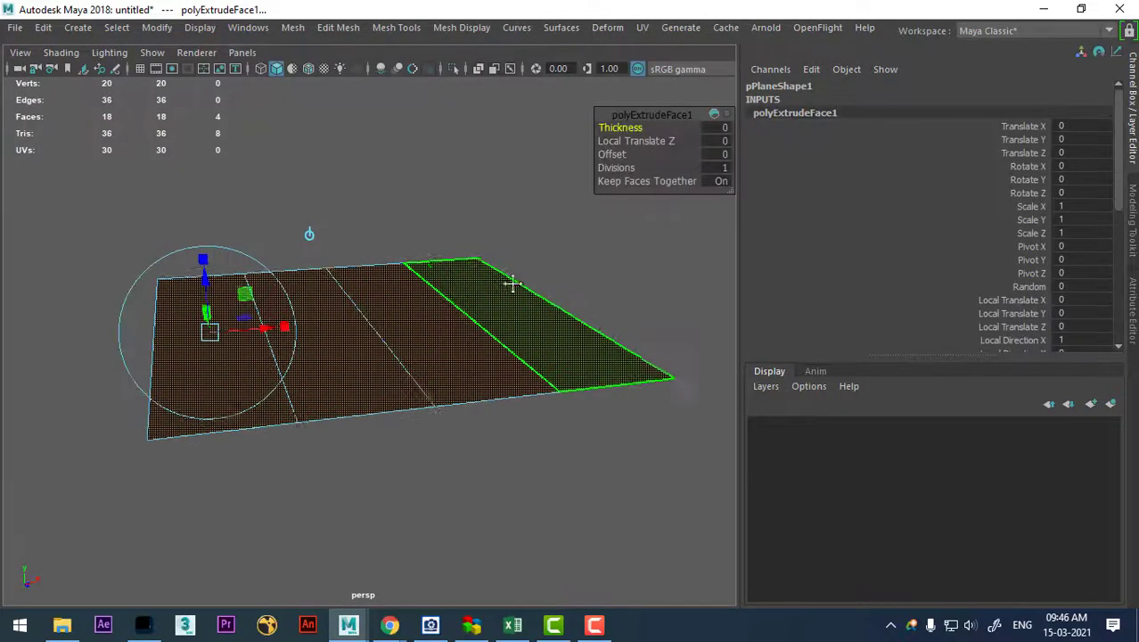
mouse_move(628, 127)
left_mouse_down()
mouse_move(653, 115)
mouse_move(666, 136)
mouse_move(631, 154)
mouse_move(646, 154)
left_mouse_up()
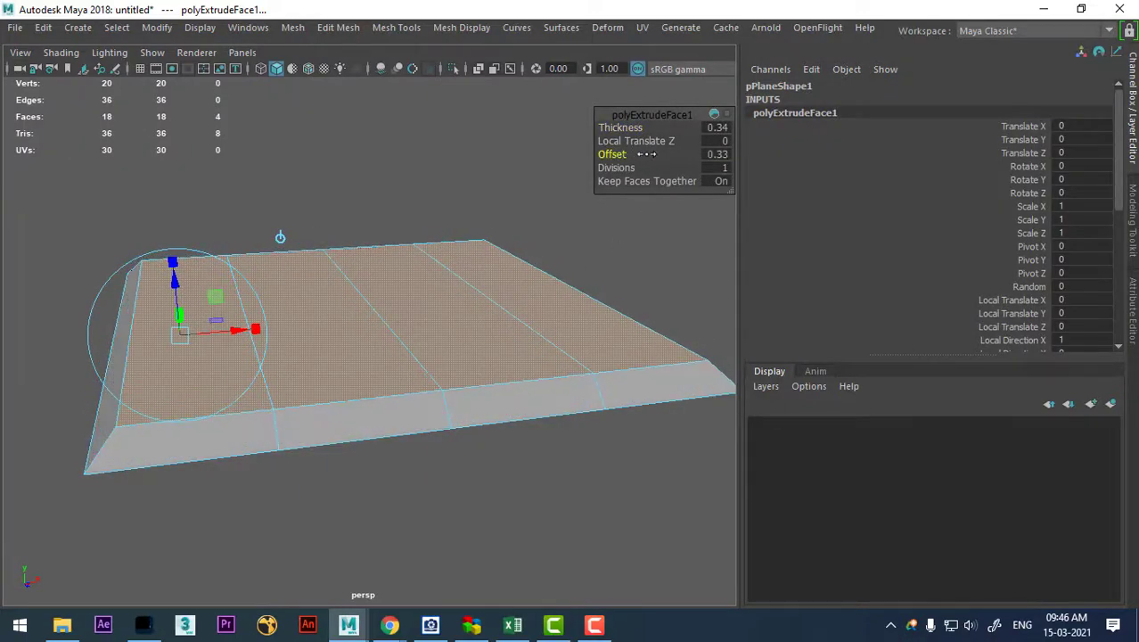
left_click(725, 180)
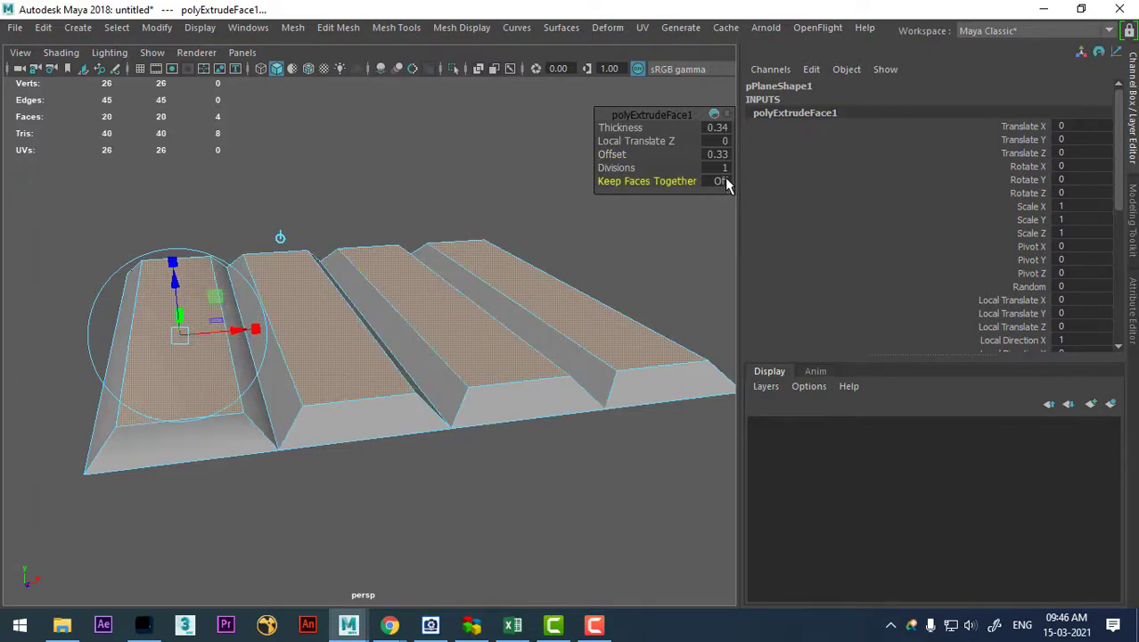
left_click(725, 181)
left_click(724, 181)
Finish the ridges at thickness 0.53 and offset 0.33, then return to Object mode
left_click_drag(403, 381, 490, 294, "alt")
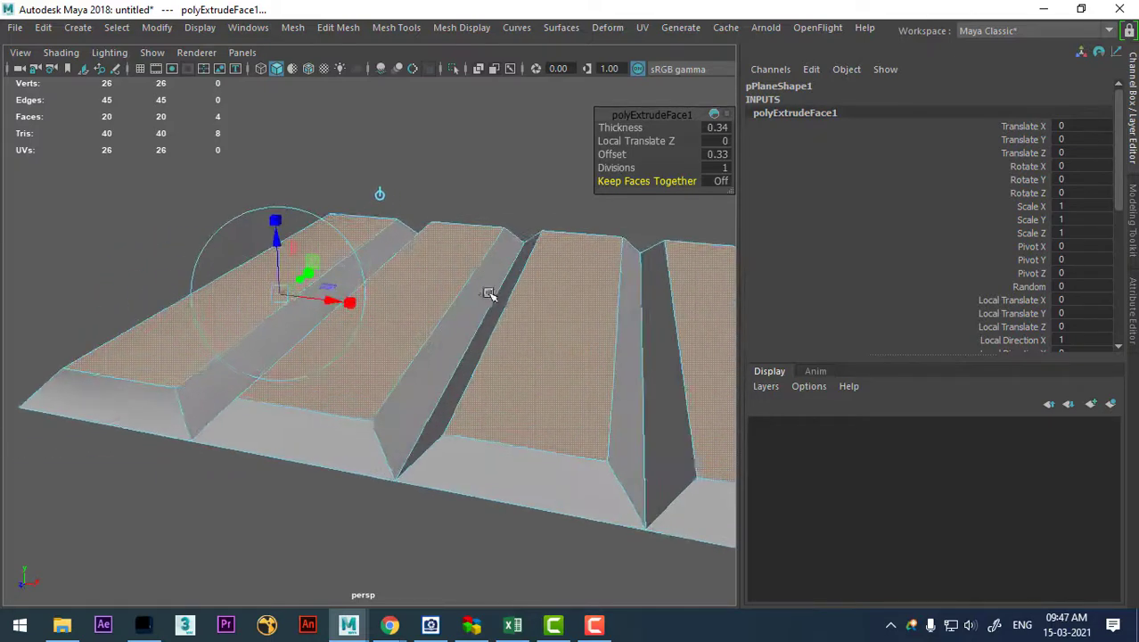
left_click_drag(622, 128, 640, 125)
scroll(460, 286, "down", 3)
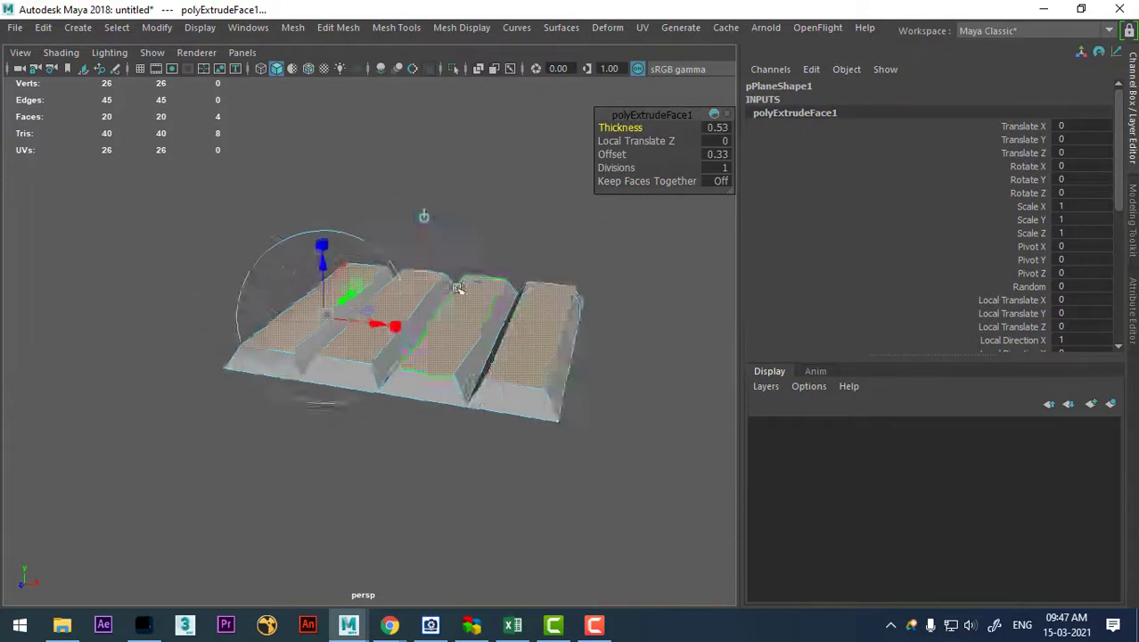
left_click_drag(460, 285, 491, 357, "alt")
right_click_drag(528, 217, 550, 196)
Select the ridged panel pPlane1 and inspect it from several angles
left_click(548, 196)
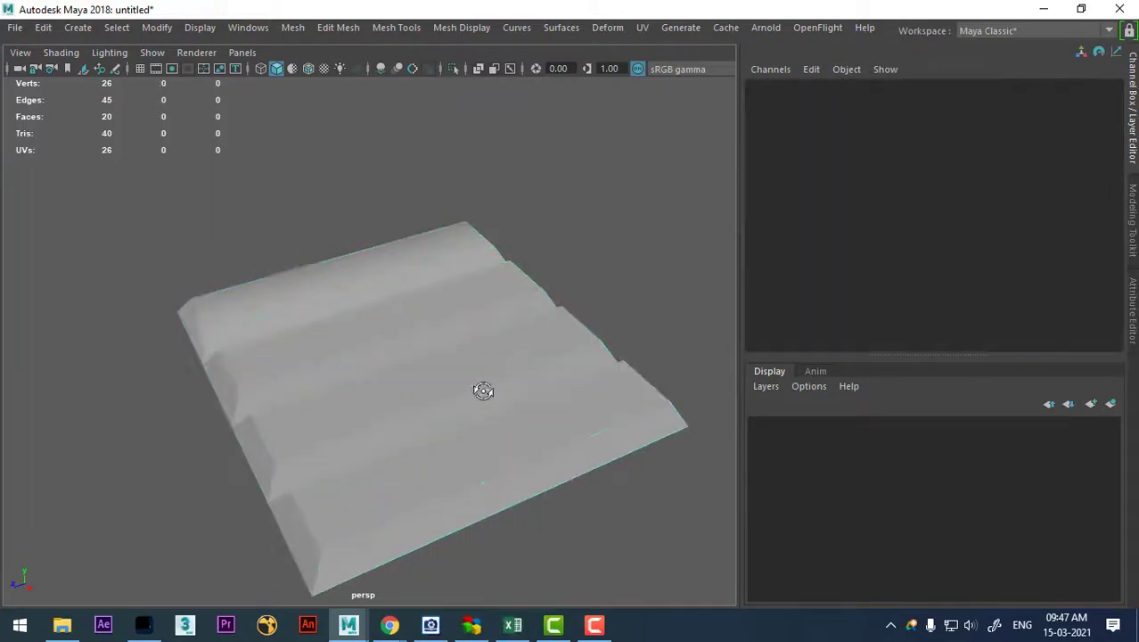
left_click_drag(482, 389, 393, 357, "alt")
left_click(393, 357)
left_click_drag(519, 339, 575, 305, "alt")
key("w")
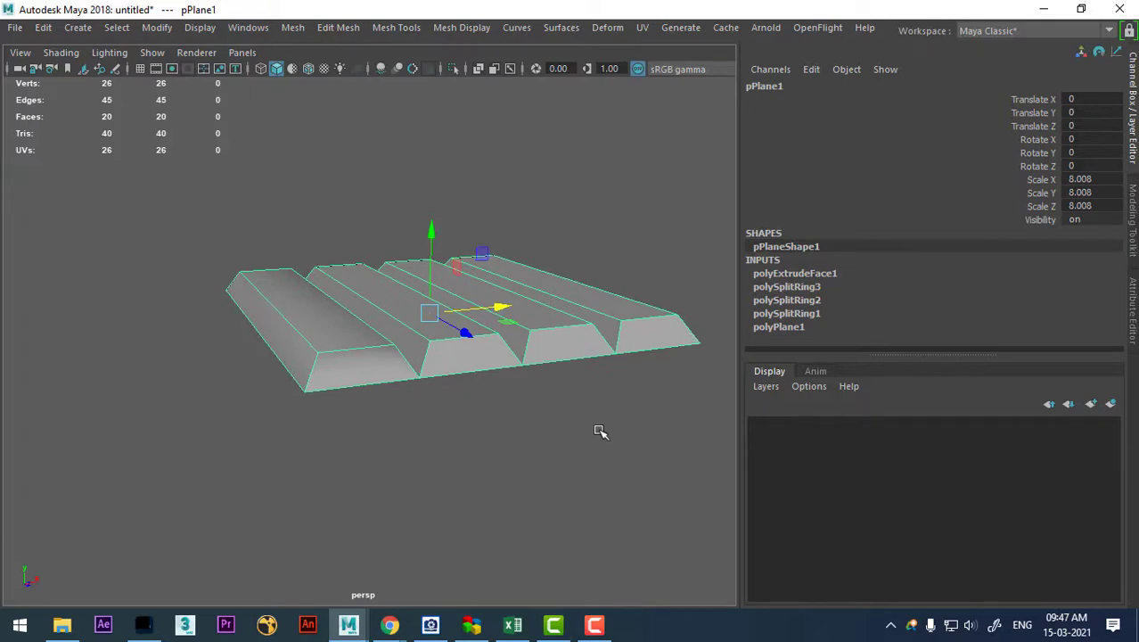
mouse_move(575, 456)
left_mouse_down("alt")
mouse_move(416, 464)
mouse_move(587, 525)
left_mouse_up("alt")
left_click(531, 473)
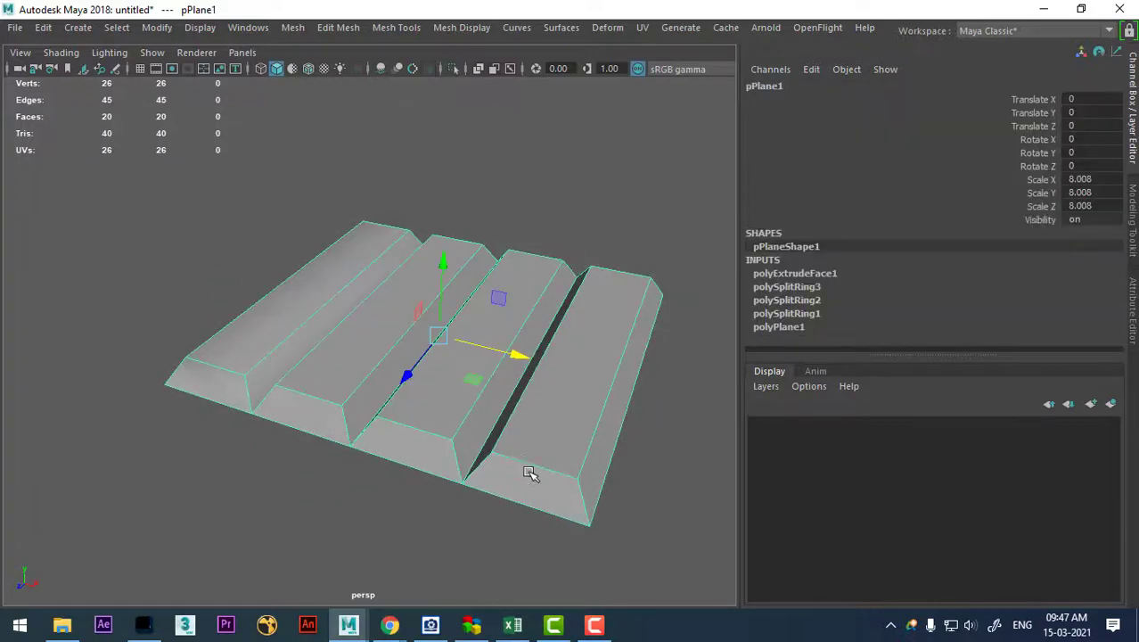
mouse_move(530, 473)
left_mouse_down("alt")
mouse_move(483, 453)
mouse_move(514, 457)
left_mouse_up("alt")
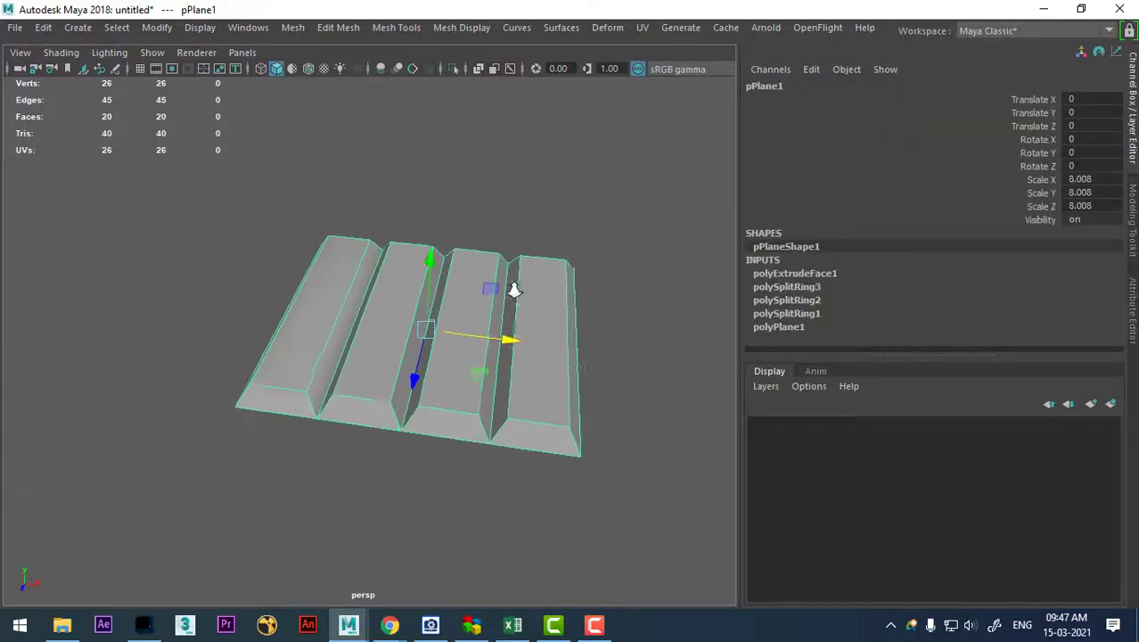
right_click_drag(520, 470, 552, 357, "alt")
Check the smooth preview, turn it back off, and duplicate the panel as pPlane2
key("3")
mouse_move(569, 372)
left_mouse_down("alt")
mouse_move(427, 374)
mouse_move(453, 381)
left_mouse_up("alt")
key("1")
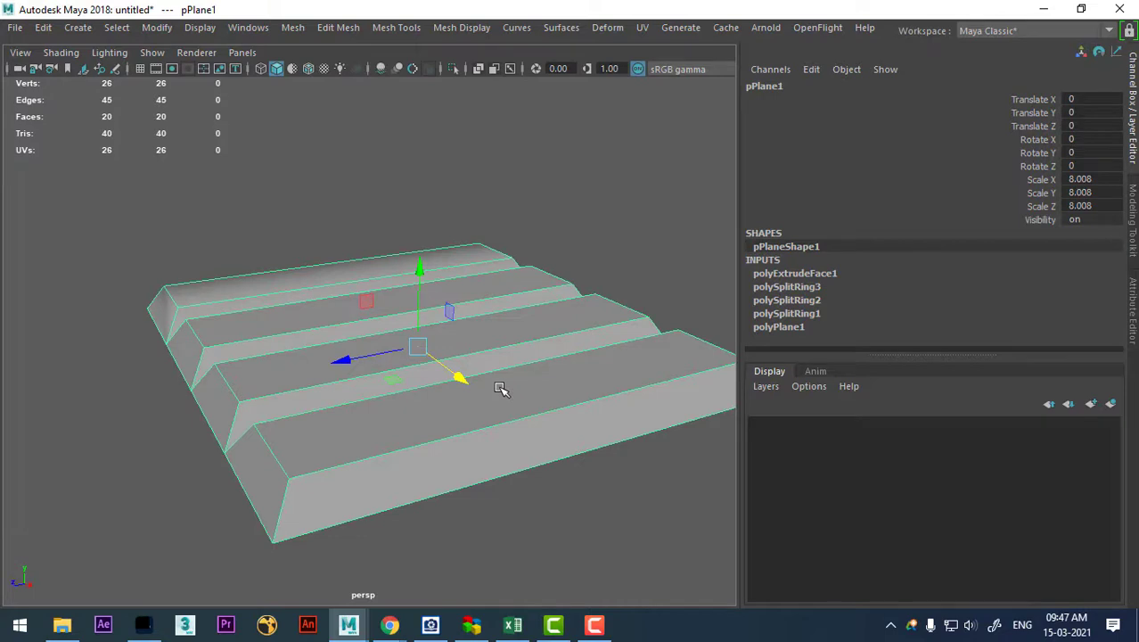
left_click_drag(506, 404, 541, 400, "alt")
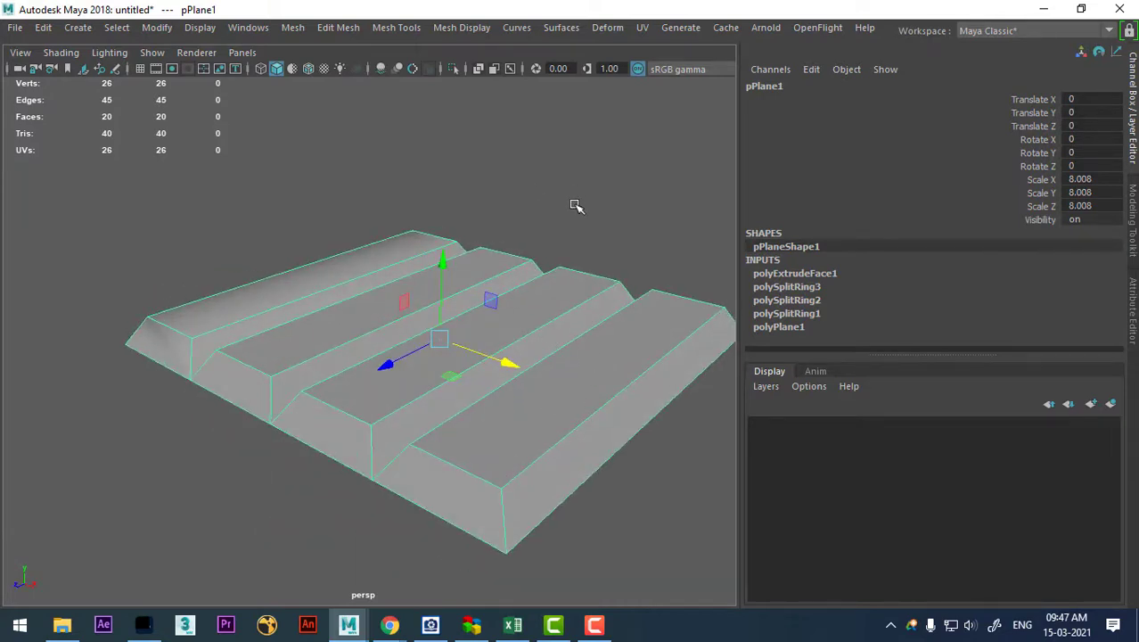
key("ctrl+d")
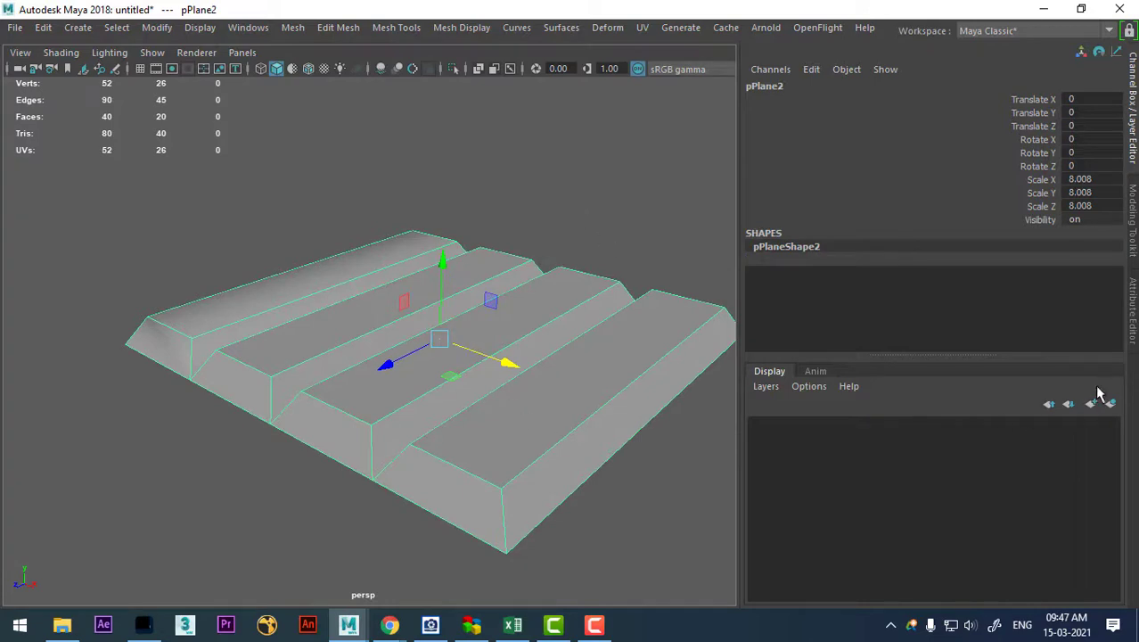
Put pPlane2 on a new hidden layer, layer1, and reselect the original pPlane1
left_click(1114, 408)
left_click(753, 427)
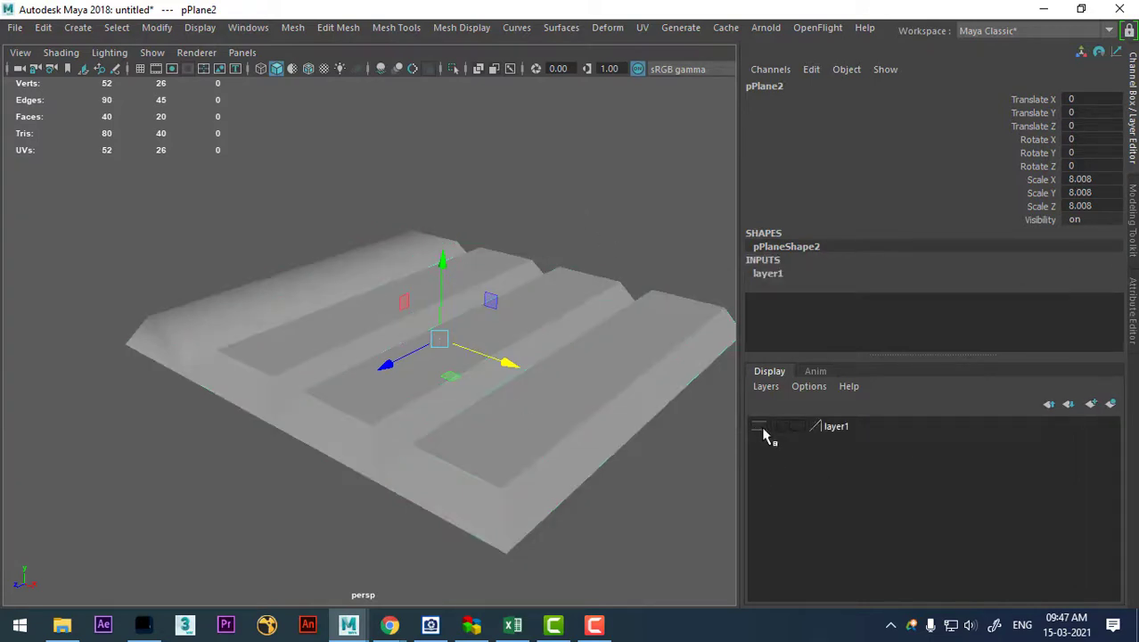
left_click(438, 470)
mouse_move(438, 470)
left_mouse_down("alt")
mouse_move(449, 505)
mouse_move(369, 411)
mouse_move(414, 316)
left_mouse_up("alt")
mouse_move(426, 214)
right_mouse_down("shift")
mouse_move(429, 294)
mouse_move(310, 238)
right_mouse_up("shift")
scroll(289, 354, "up", 3)
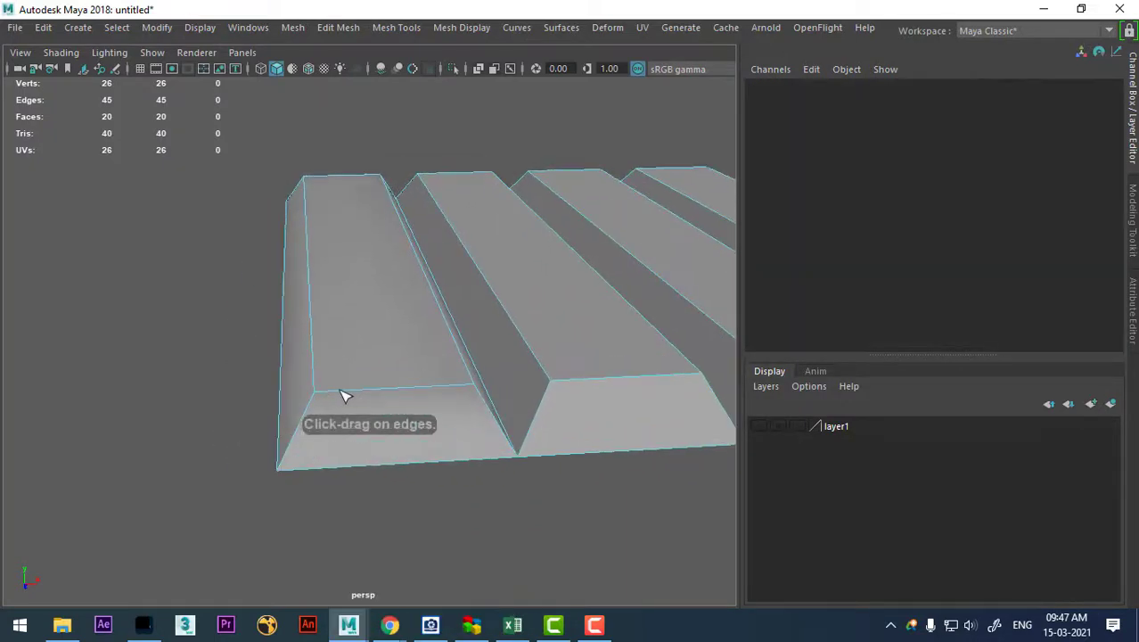
Add six holding edge loops near pPlane1's ridge edges, then preview the smoothed mesh
mouse_move(346, 395)
left_mouse_down()
mouse_move(329, 403)
mouse_move(309, 460)
left_mouse_up()
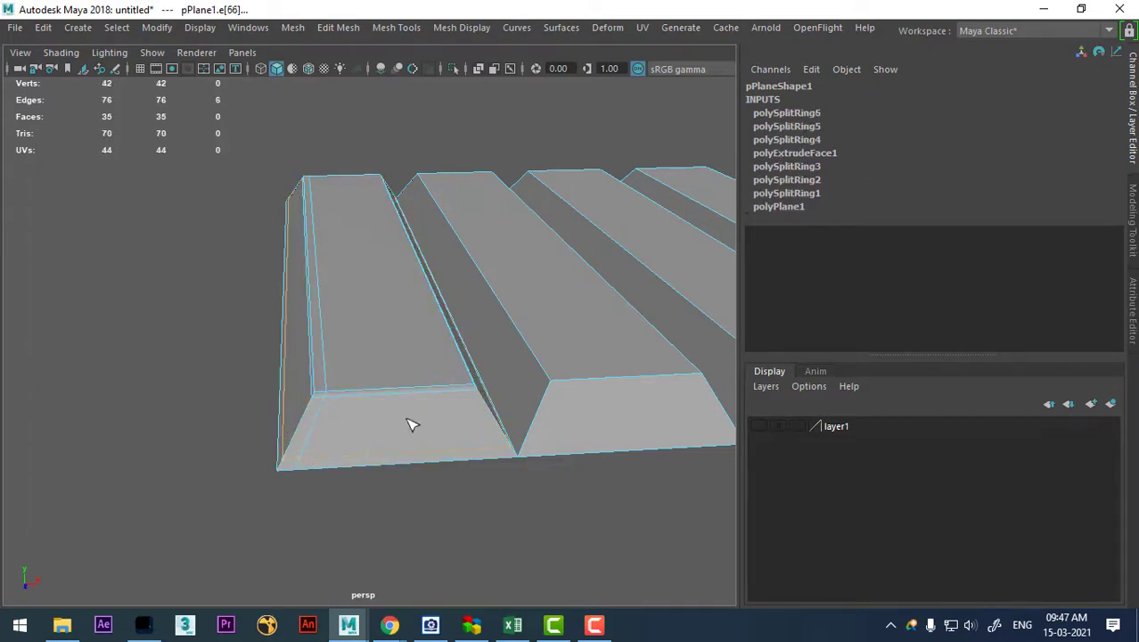
double_click(475, 399)
left_click(475, 399)
mouse_move(454, 427)
left_mouse_down("alt")
mouse_move(451, 455)
mouse_move(492, 394)
mouse_move(486, 340)
mouse_move(307, 373)
mouse_move(312, 305)
mouse_move(397, 353)
mouse_move(355, 400)
mouse_move(398, 366)
left_mouse_up("alt")
left_click(265, 346)
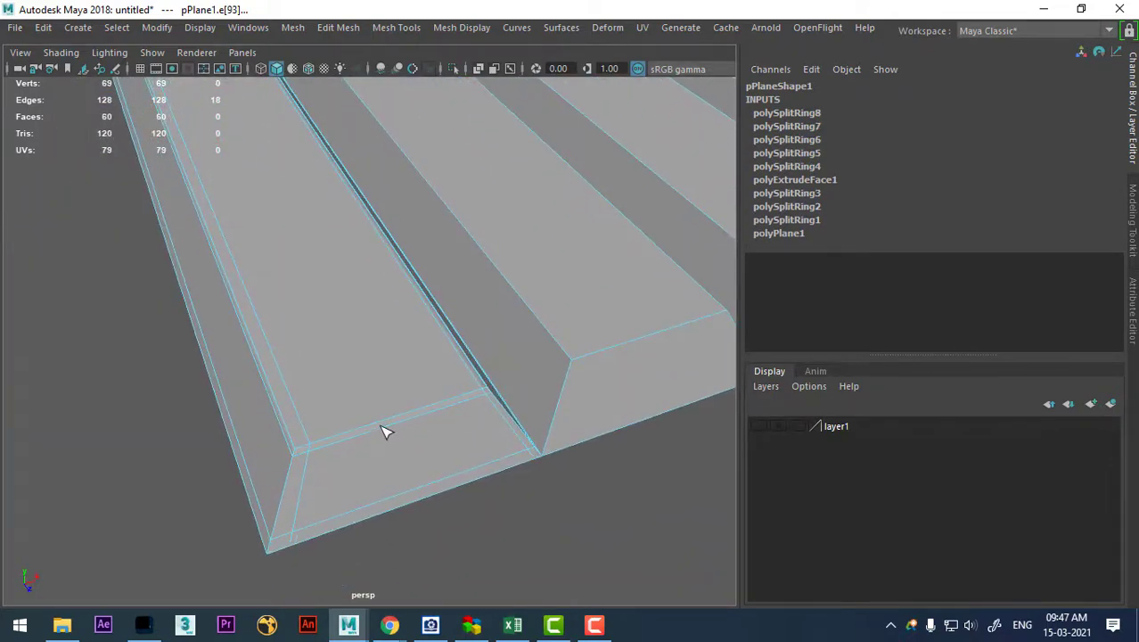
left_click(295, 443)
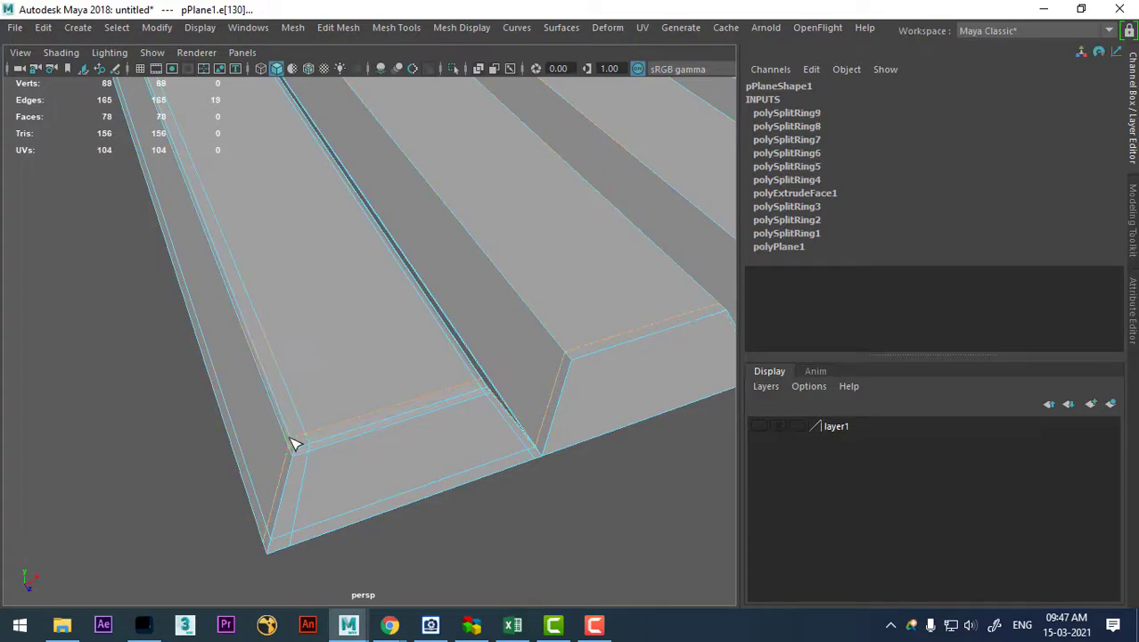
scroll(399, 478, "up", 3)
scroll(323, 461, "up", 2)
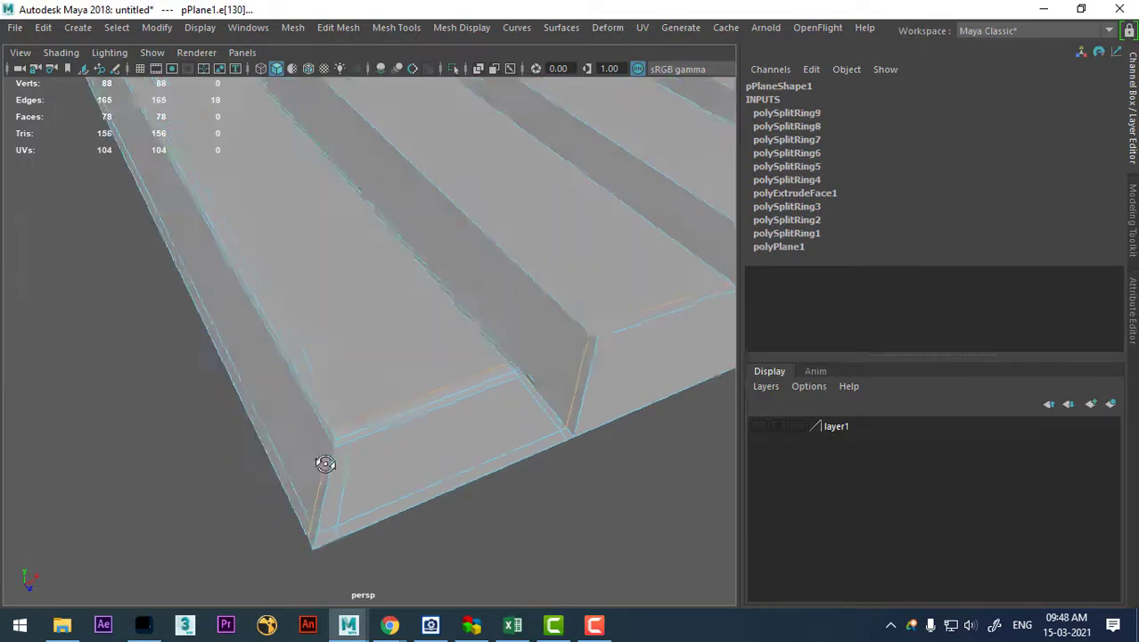
scroll(383, 450, "down", 2)
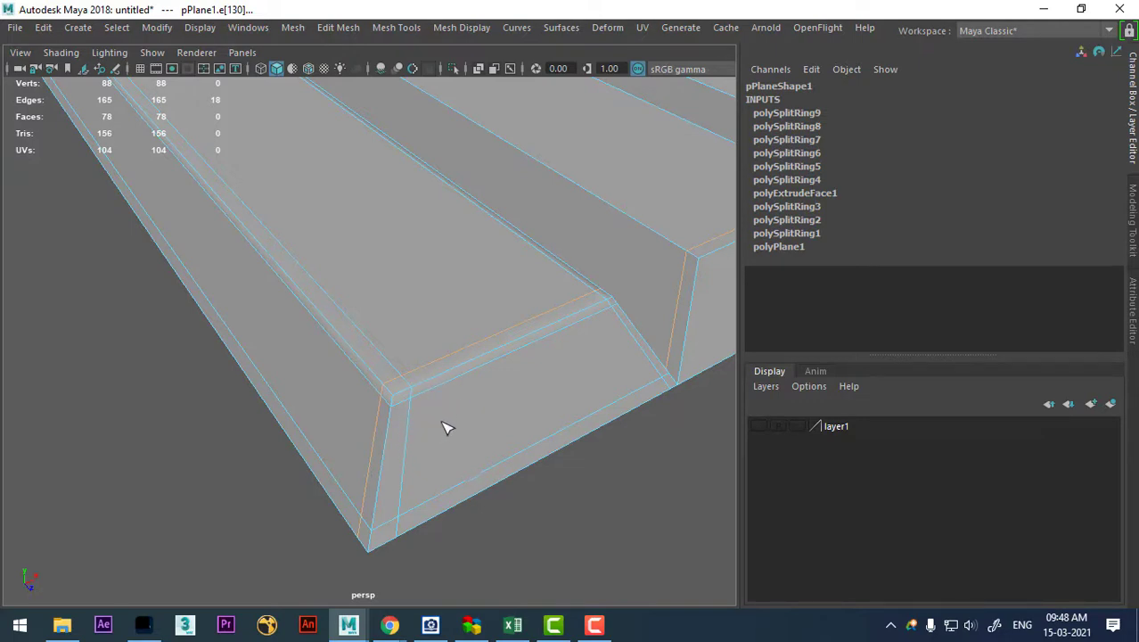
key("3")
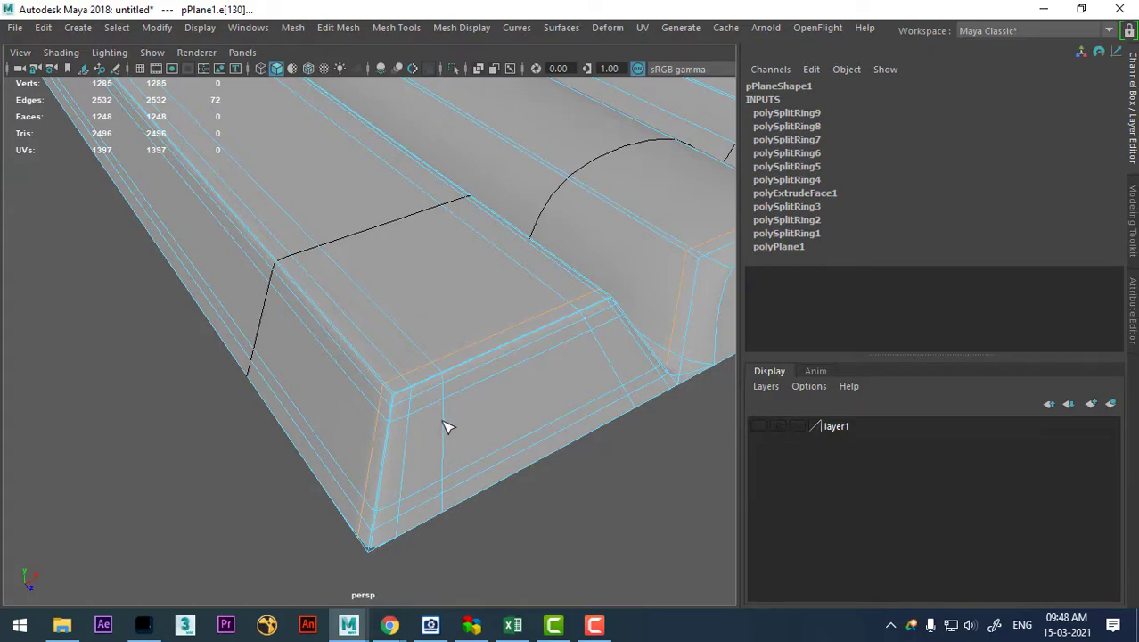
Turn off smooth preview and add four support loops beside the first ridges' base edges
key("1")
scroll(455, 454, "down", 3)
scroll(521, 293, "down", 5)
scroll(536, 377, "up", 5)
scroll(496, 404, "up", 2)
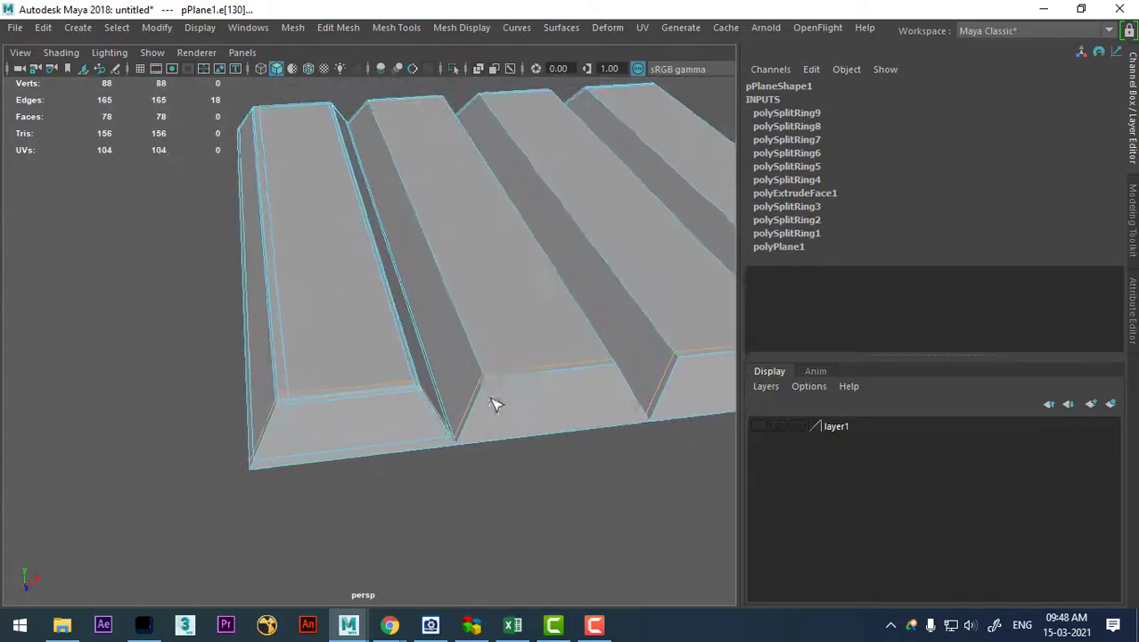
mouse_move(611, 354)
left_mouse_down("alt")
mouse_move(528, 400)
mouse_move(455, 381)
left_mouse_up("alt")
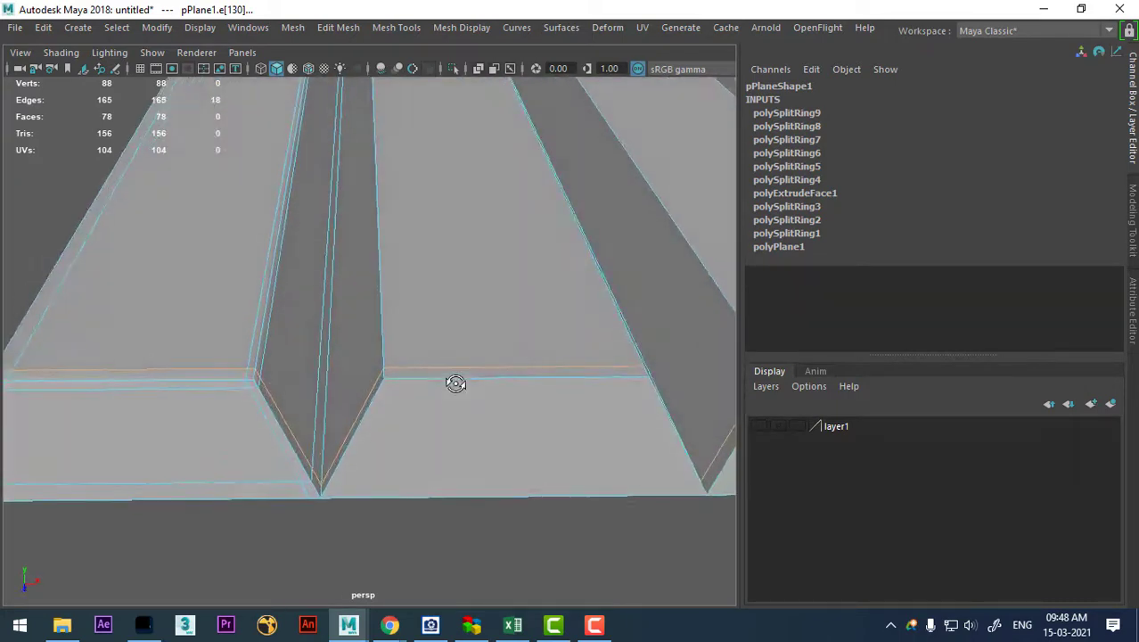
scroll(414, 381, "up", 1)
scroll(410, 392, "up", 1)
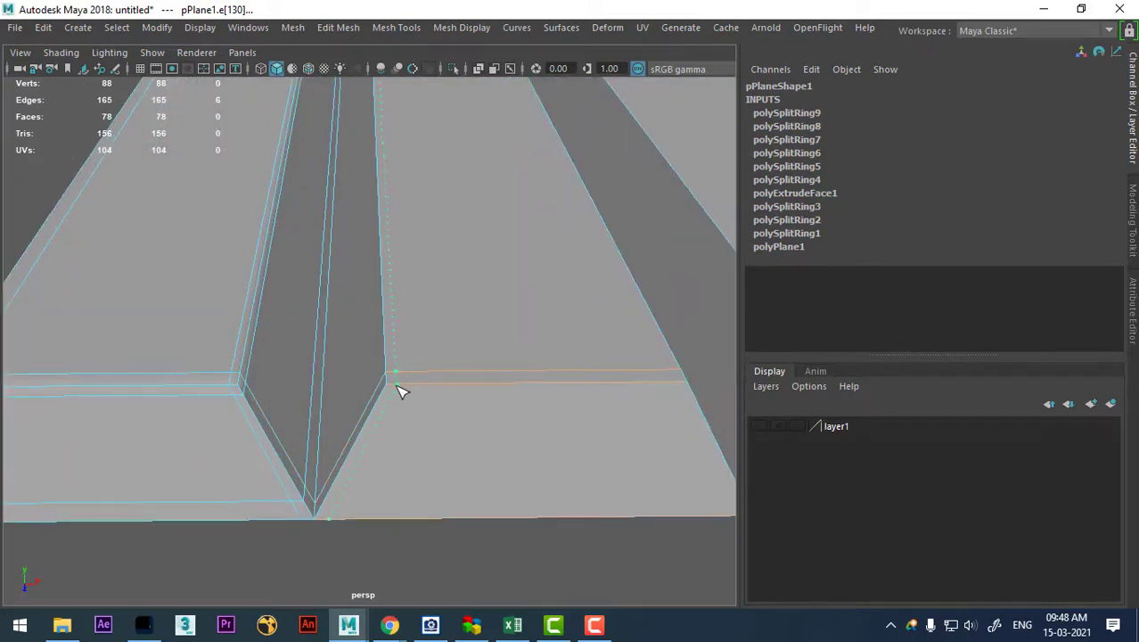
left_click(398, 390)
left_click(681, 386)
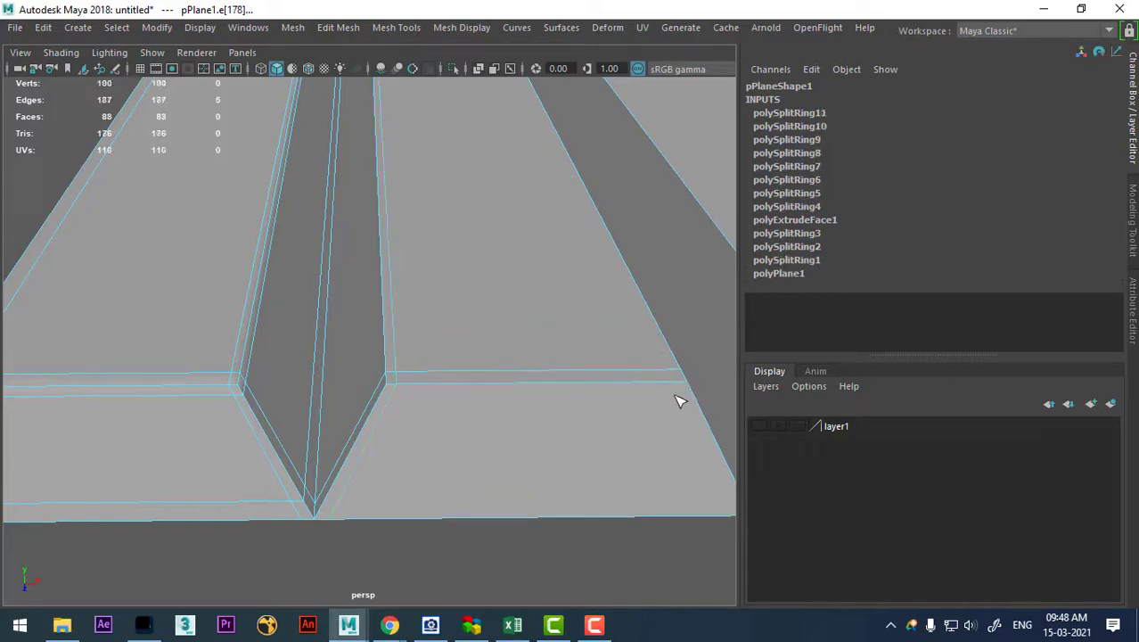
left_click_drag(677, 396, 617, 402, "alt")
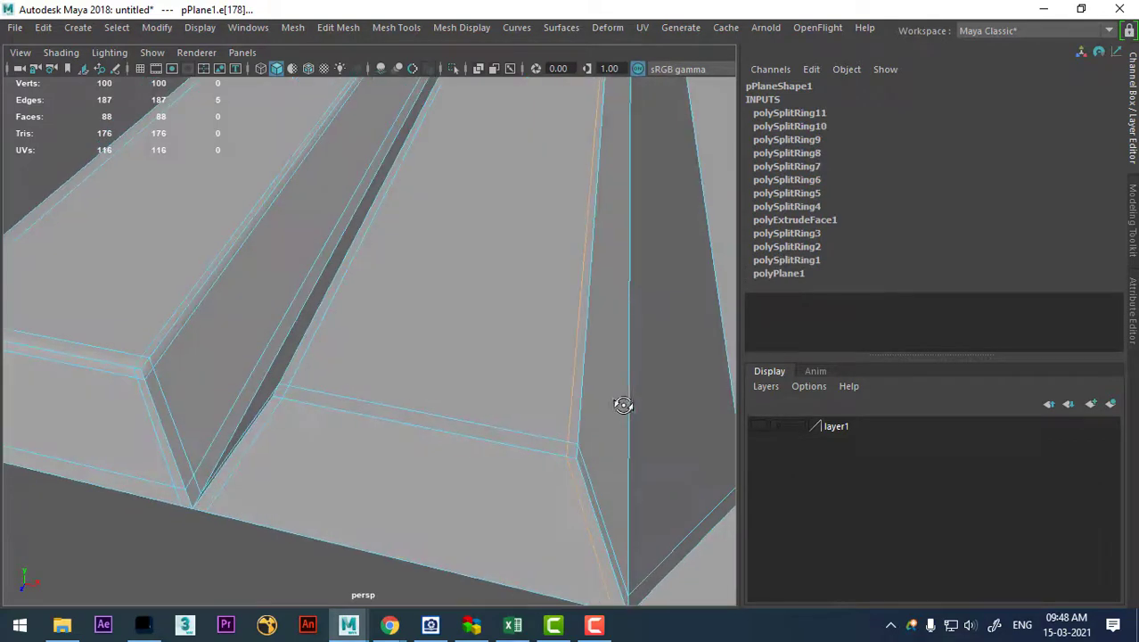
left_click(577, 476)
left_click_drag(587, 488, 564, 474, "alt")
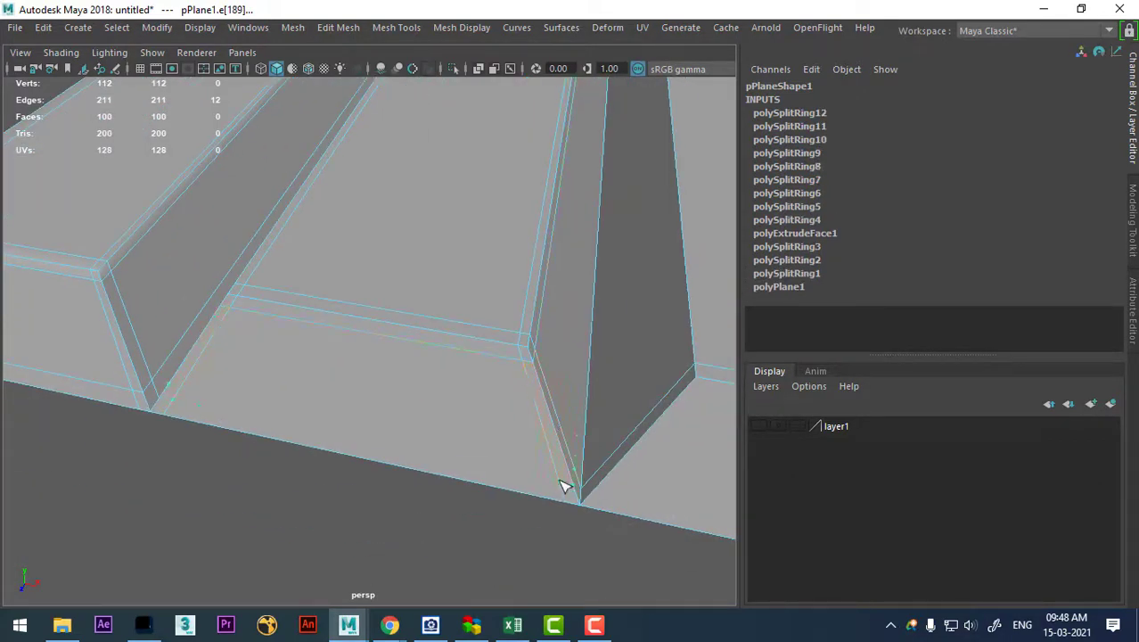
left_click(564, 487)
Add seven more support loops along the remaining ridges and grooves, reaching 184 vertices
middle_click_drag(564, 488, 456, 475, "alt")
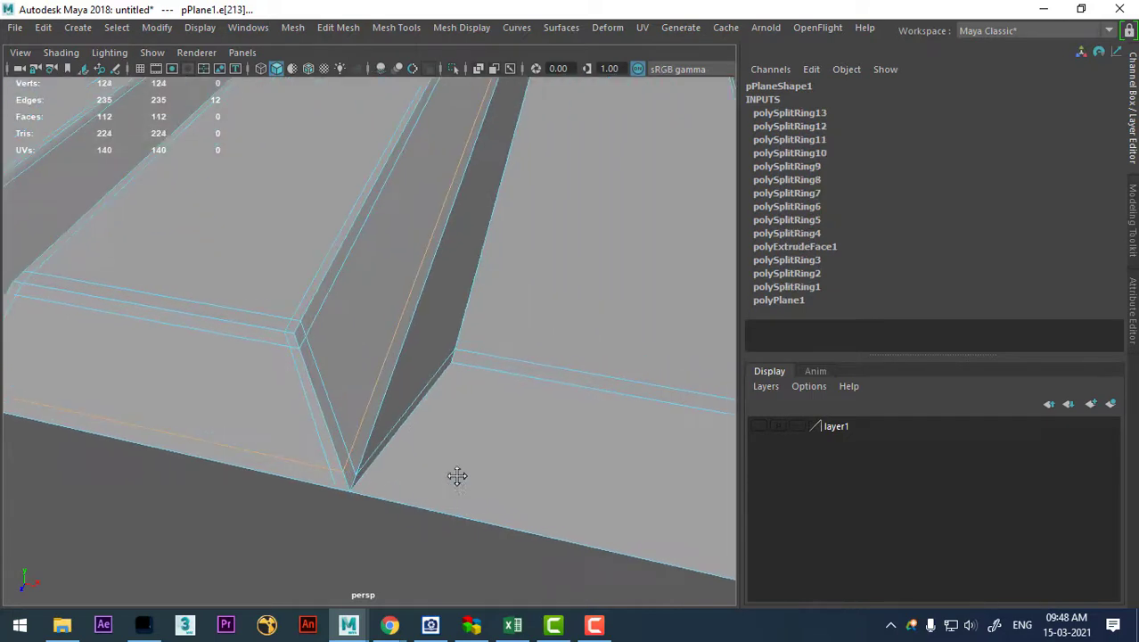
left_click(450, 374)
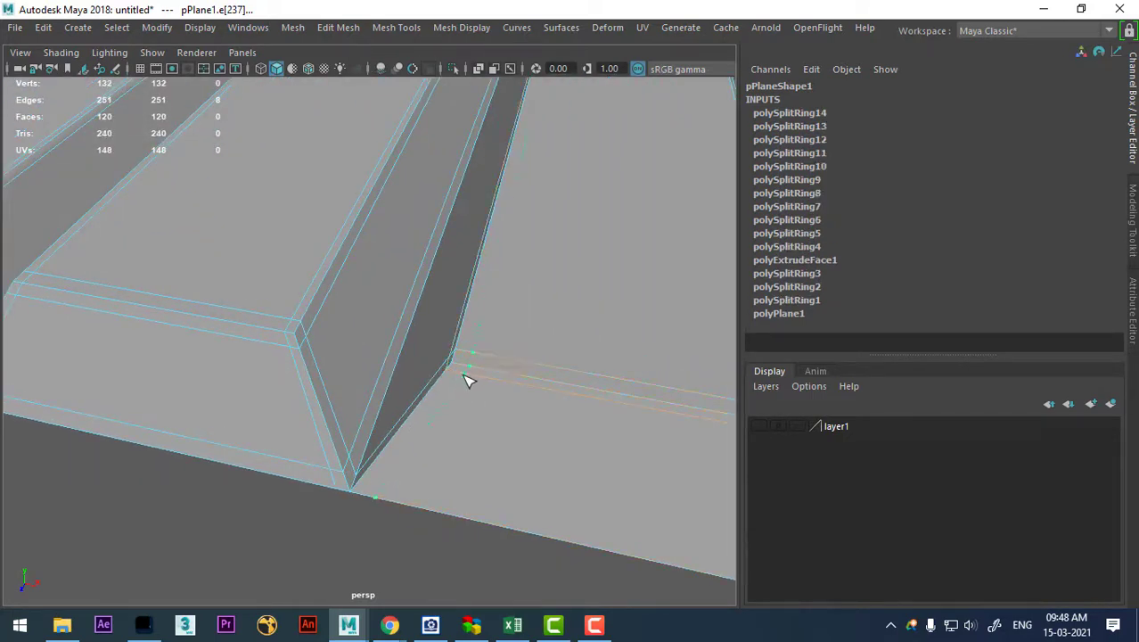
left_click(468, 379)
left_click(396, 482)
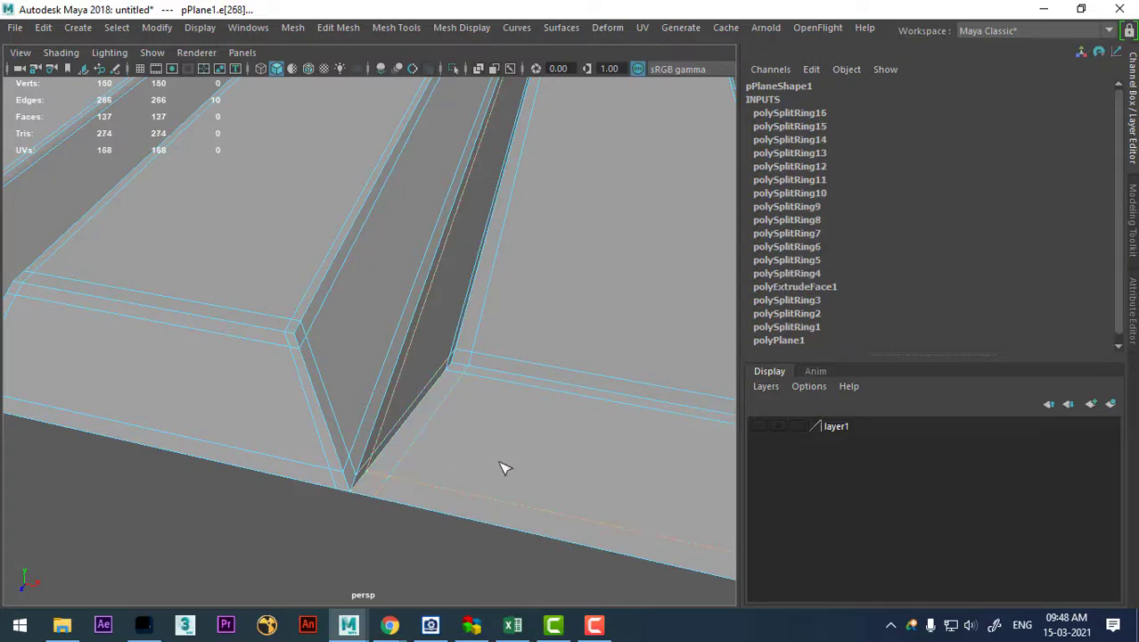
middle_click_drag(501, 465, 456, 436, "alt")
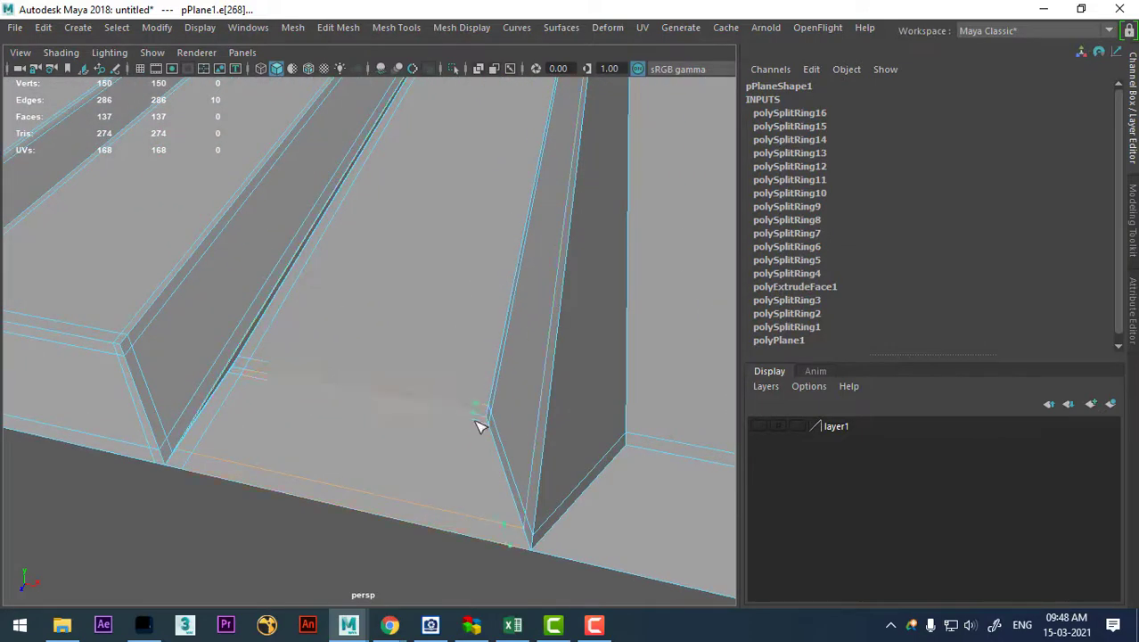
left_click(479, 426)
left_click_drag(483, 427, 515, 448, "alt")
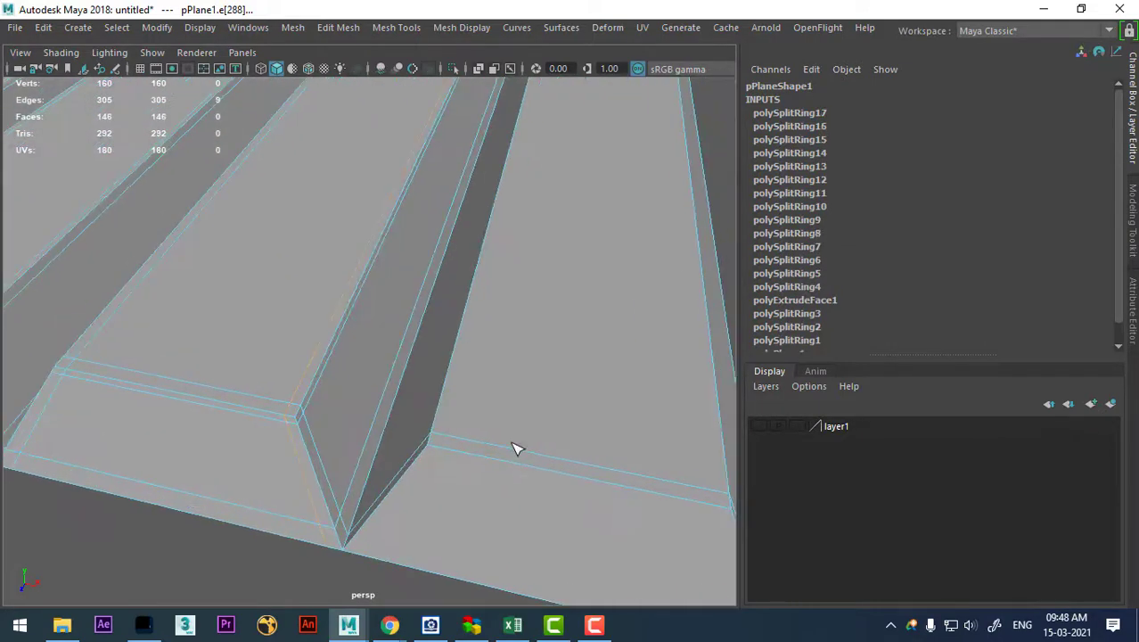
left_click(447, 457)
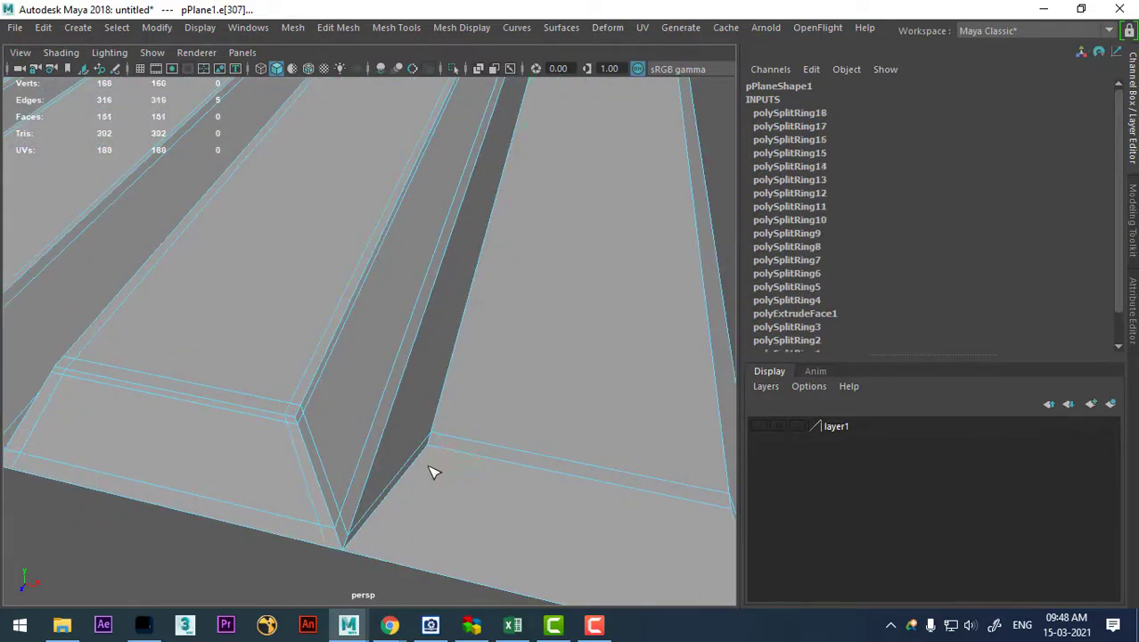
left_click(378, 538)
mouse_move(378, 538)
left_mouse_down("alt")
mouse_move(376, 483)
mouse_move(476, 468)
left_mouse_up("alt")
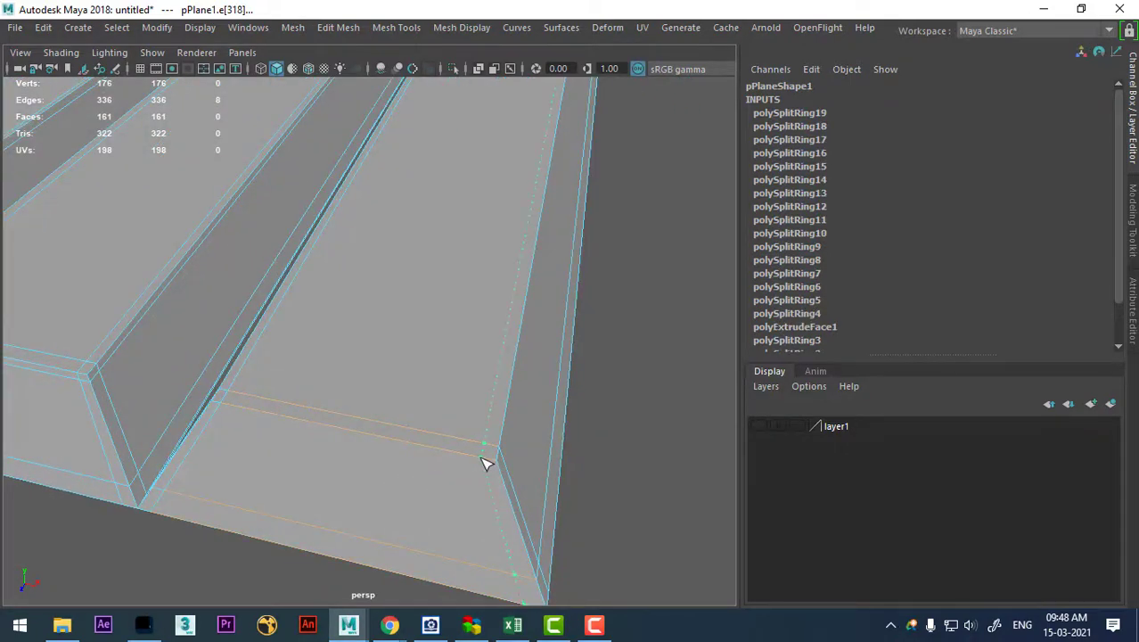
left_click(482, 459)
mouse_move(557, 453)
left_mouse_down("alt")
mouse_move(557, 441)
mouse_move(567, 470)
mouse_move(366, 446)
mouse_move(285, 386)
mouse_move(347, 401)
left_mouse_up("alt")
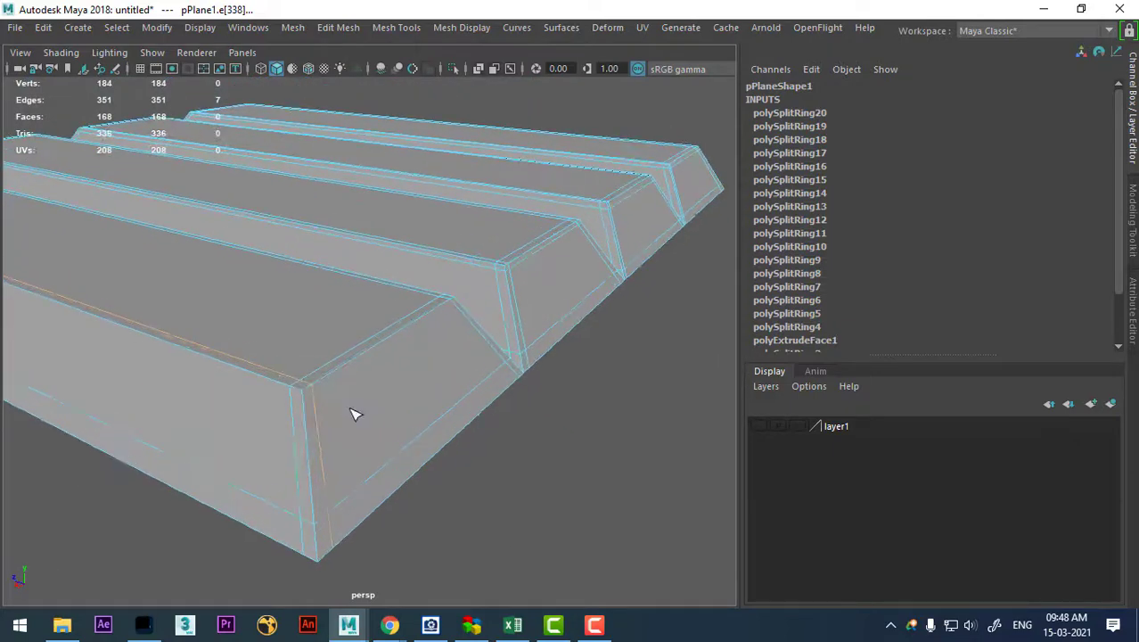
middle_click_drag(353, 413, 362, 411, "alt")
mouse_move(492, 415)
right_mouse_down("alt")
mouse_move(452, 457)
mouse_move(381, 361)
mouse_move(399, 381)
mouse_move(455, 323)
mouse_move(448, 310)
right_mouse_up("alt")
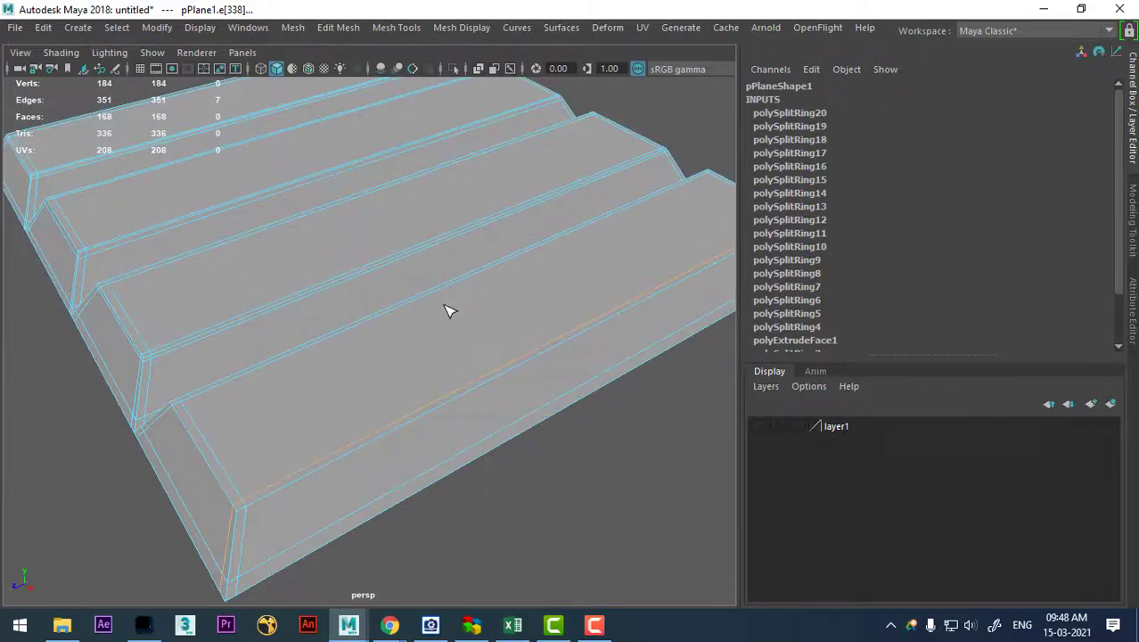
mouse_move(447, 310)
left_mouse_down("alt")
mouse_move(407, 356)
mouse_move(336, 295)
left_mouse_up("alt")
right_click_drag(300, 142, 532, 69)
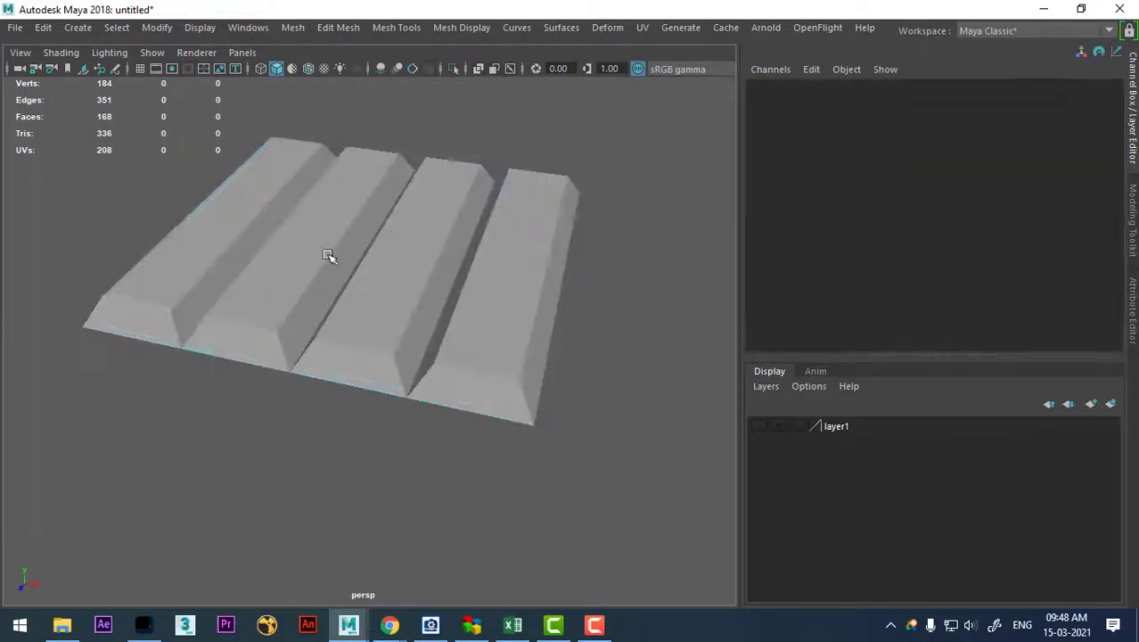
left_click_drag(331, 254, 450, 247, "alt")
left_click(424, 287)
mouse_move(424, 287)
left_mouse_down("alt")
mouse_move(456, 344)
mouse_move(504, 140)
left_mouse_up("alt")
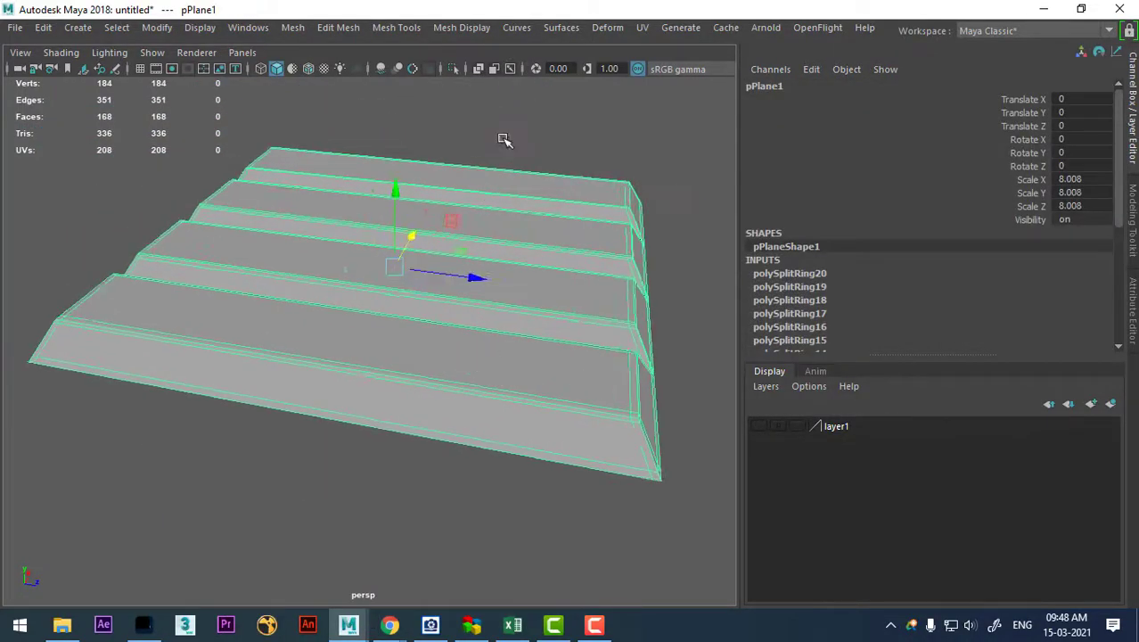
right_click_drag(502, 164, 488, 234, "shift")
left_click(529, 184)
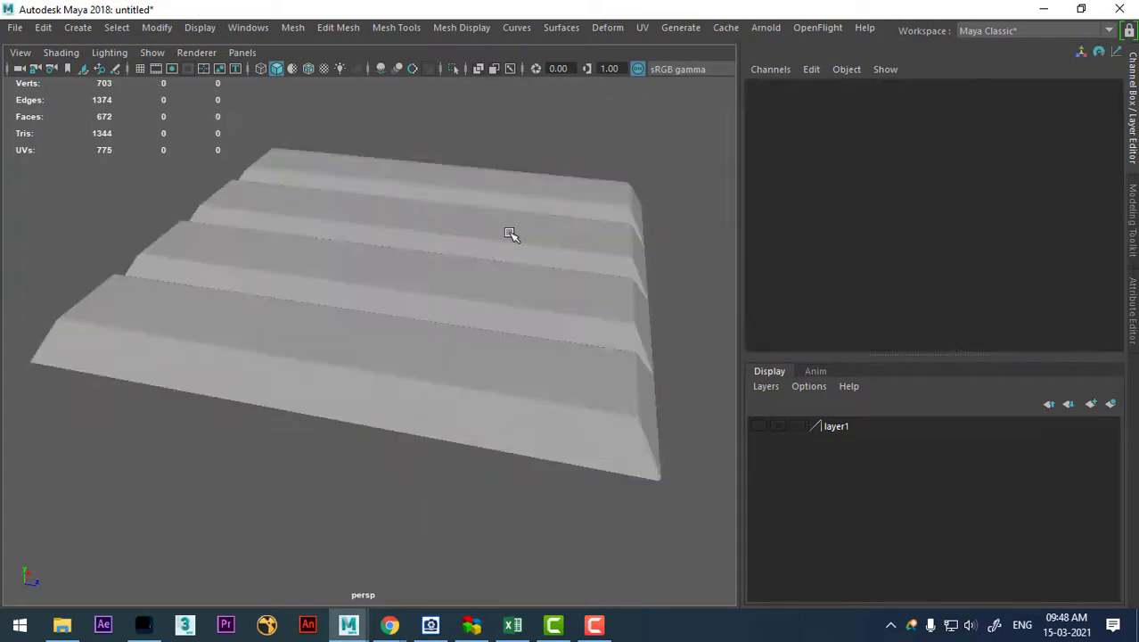
mouse_move(511, 234)
left_mouse_down("alt")
mouse_move(478, 419)
mouse_move(450, 398)
mouse_move(415, 396)
mouse_move(508, 374)
mouse_move(526, 388)
left_mouse_up("alt")
left_click(473, 386)
key("ctrl+z")
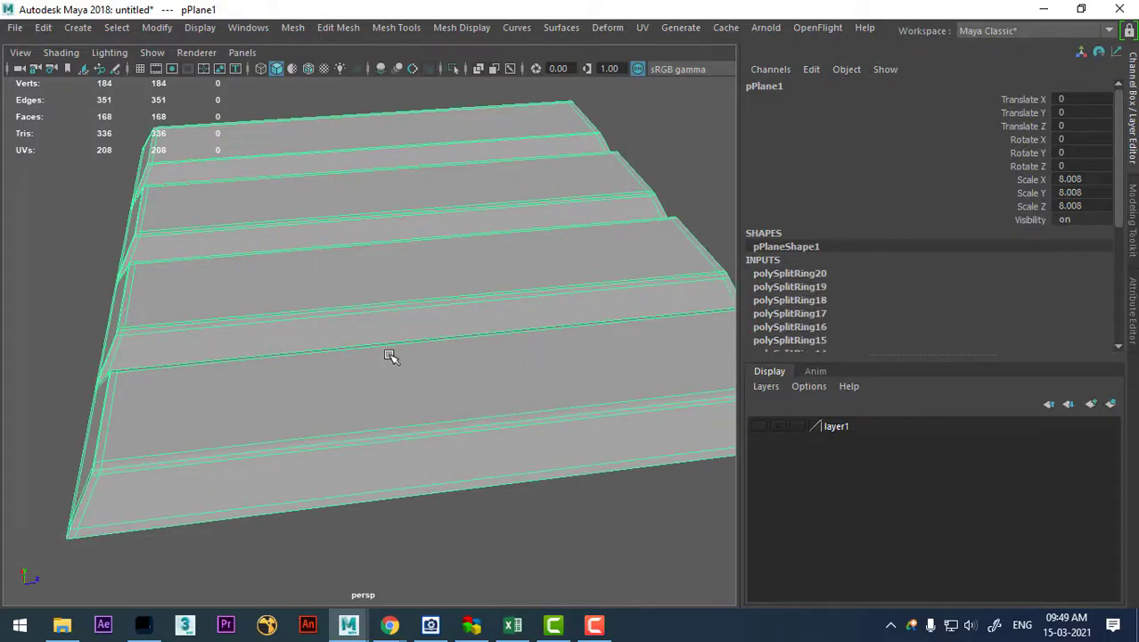
mouse_move(463, 427)
left_mouse_down("alt")
mouse_move(381, 412)
mouse_move(417, 438)
mouse_move(420, 419)
mouse_move(394, 414)
mouse_move(440, 338)
left_mouse_up("alt")
right_click_drag(441, 143, 478, 40)
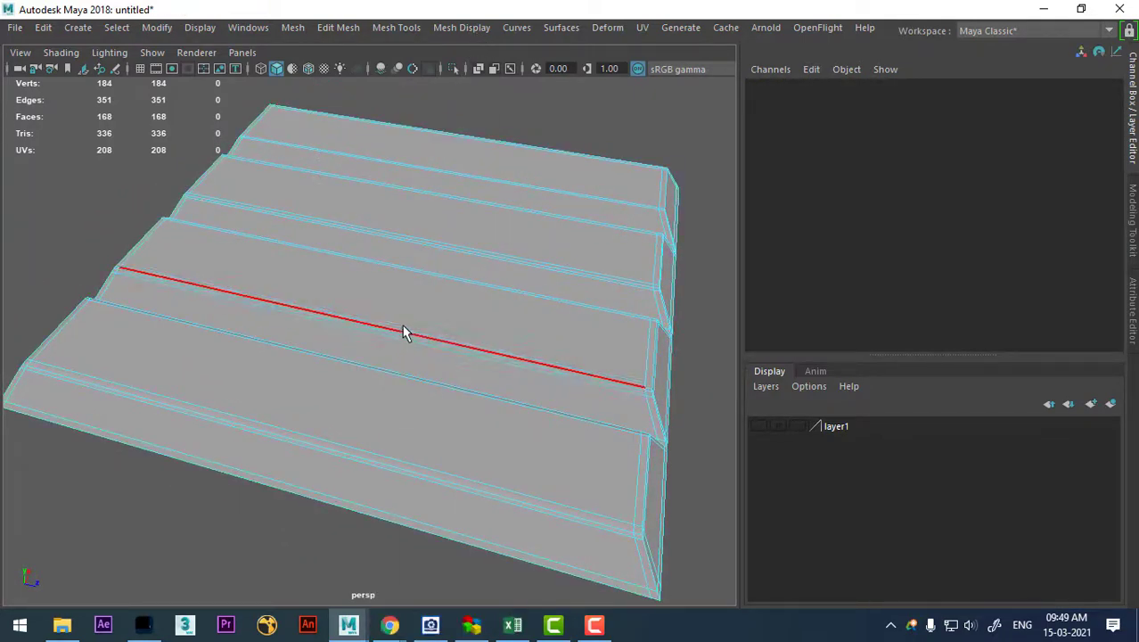
mouse_move(432, 226)
right_mouse_down()
mouse_move(567, 175)
mouse_move(554, 218)
mouse_move(562, 214)
right_mouse_up()
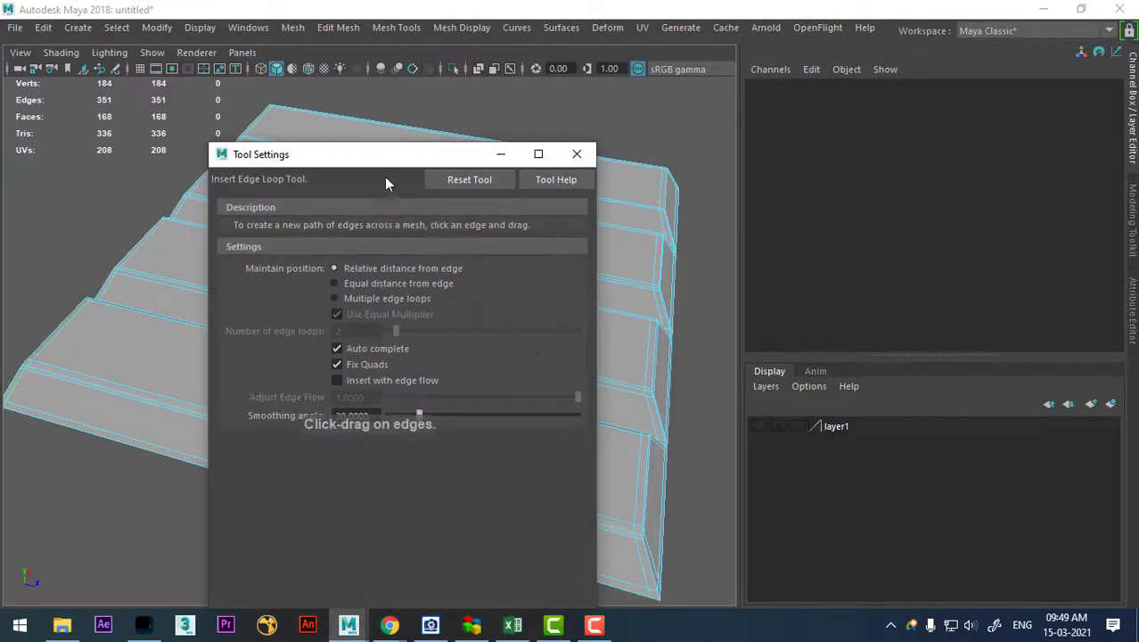
Set Insert Edge Loop Tool to multiple loops, try 5 loops across the plane, then undo
left_click_drag(386, 154, 754, 61)
left_click_drag(394, 374, 535, 267, "alt")
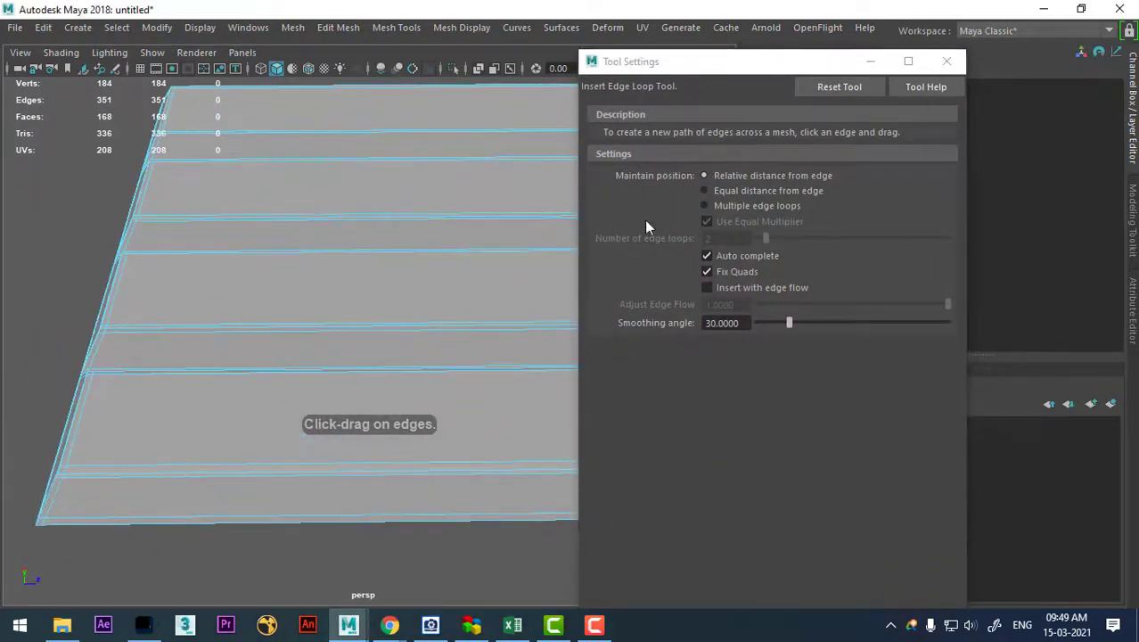
left_click(824, 86)
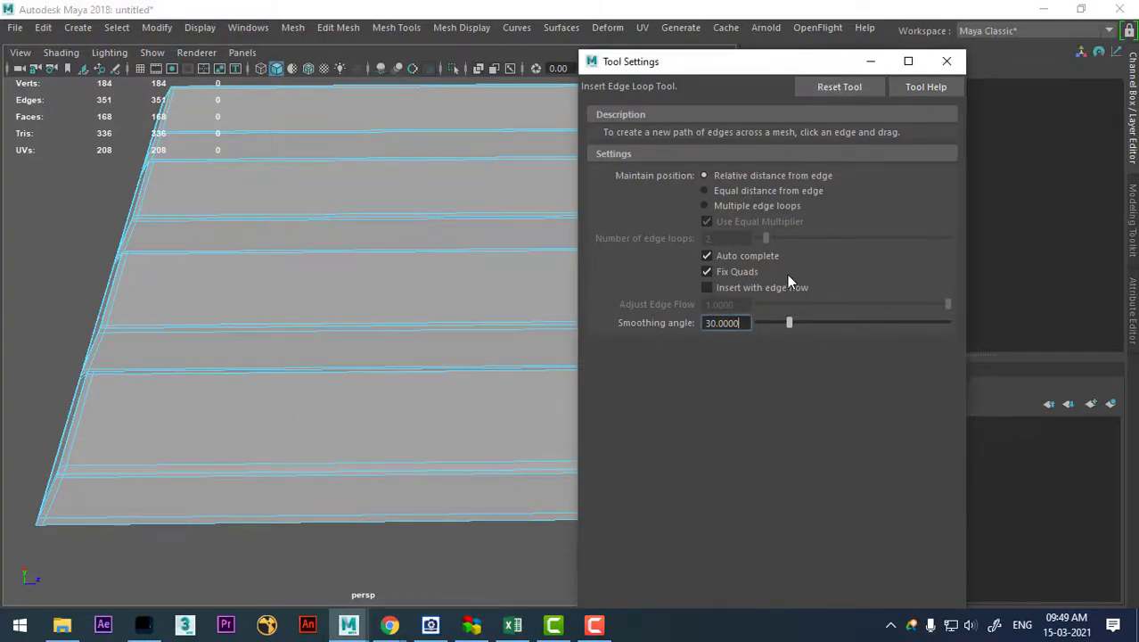
left_click(746, 289)
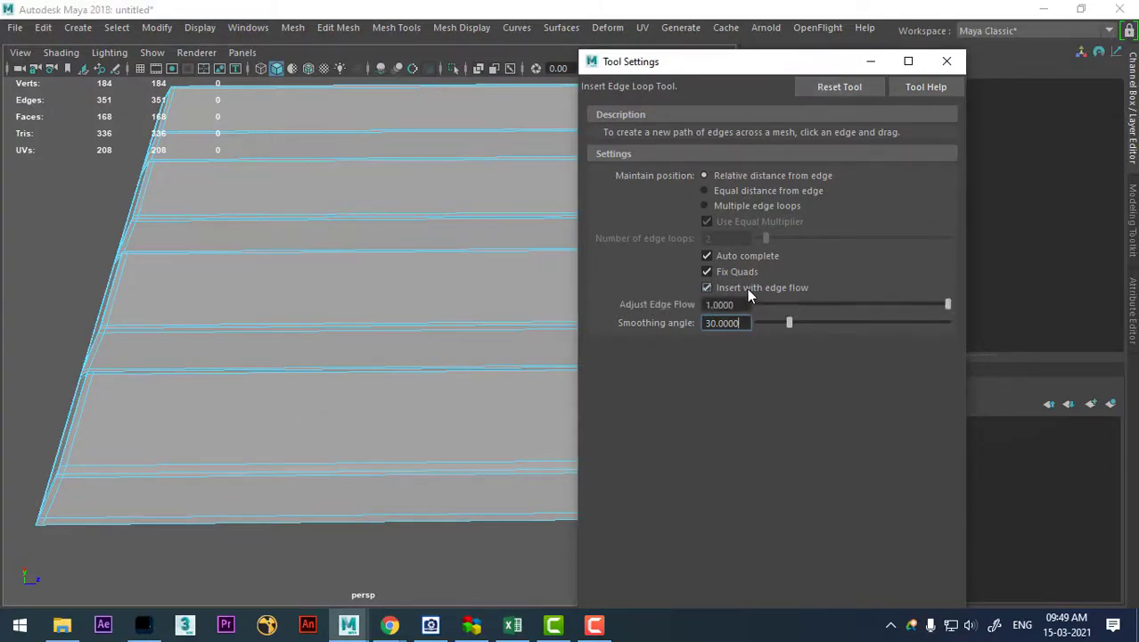
left_click(747, 288)
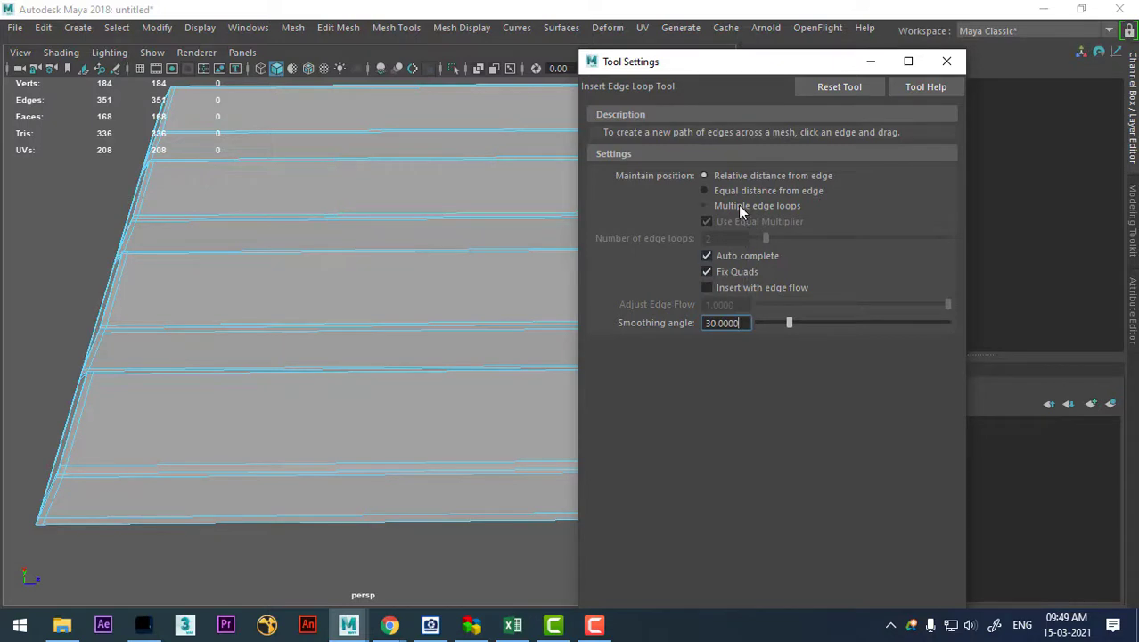
left_click(738, 205)
left_click(738, 240)
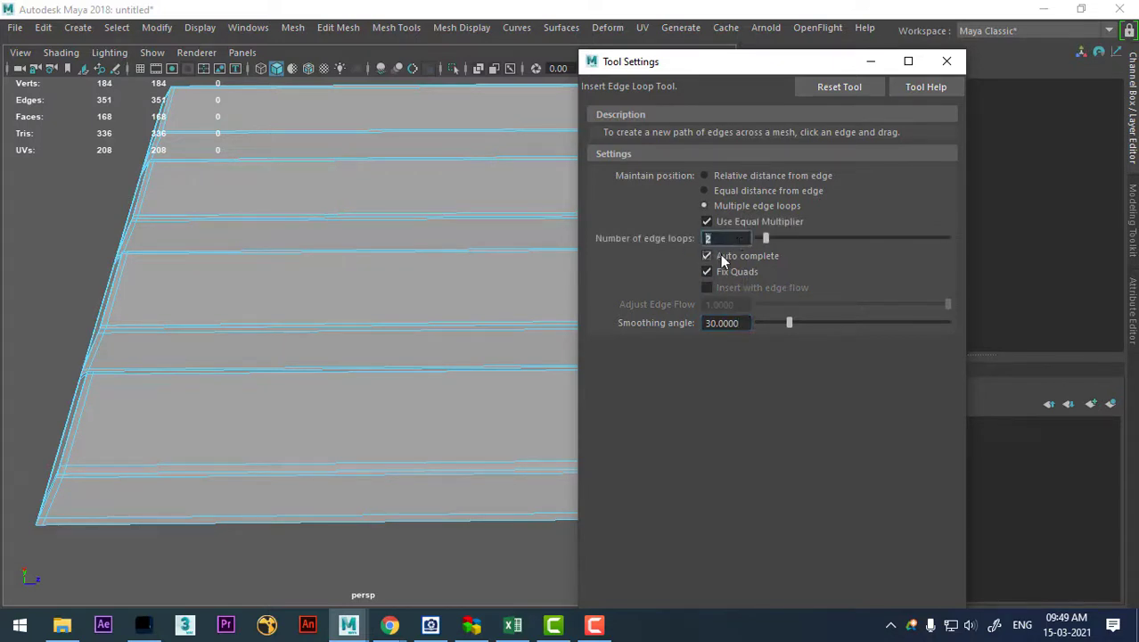
type("5")
left_click_drag(410, 470, 450, 471)
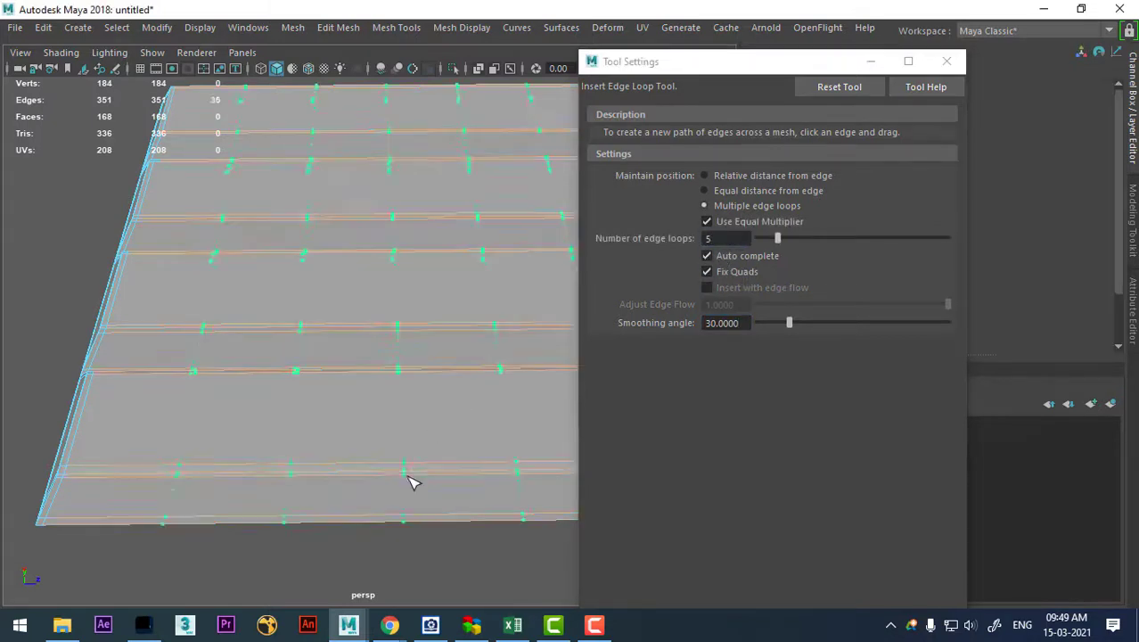
scroll(372, 389, "down", 5)
left_click_drag(372, 430, 463, 426, "alt")
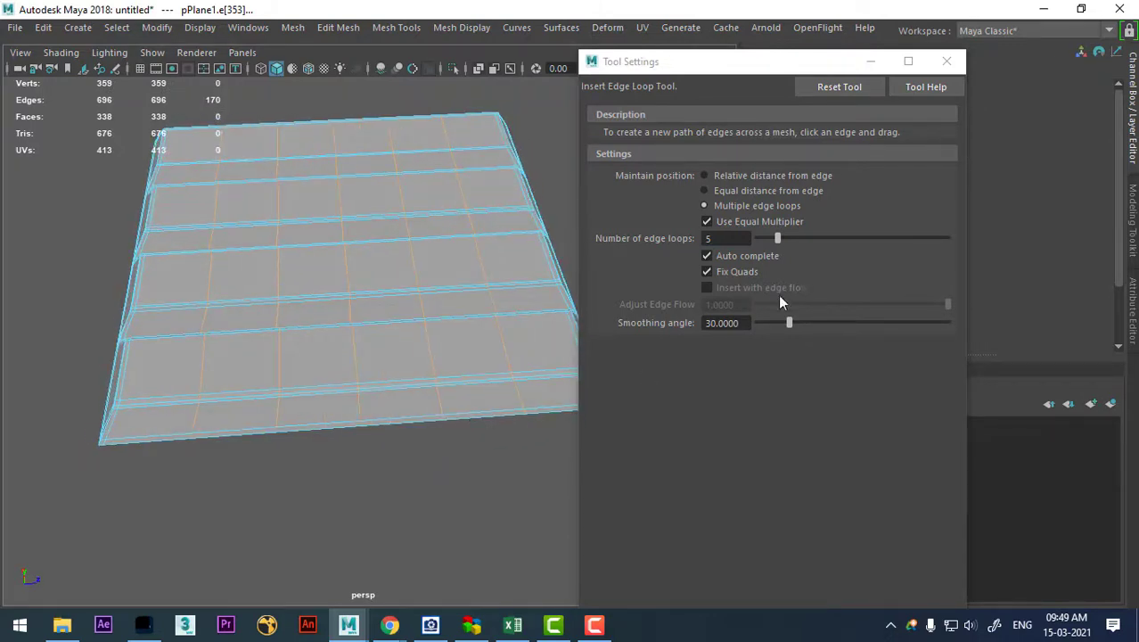
key("ctrl+z")
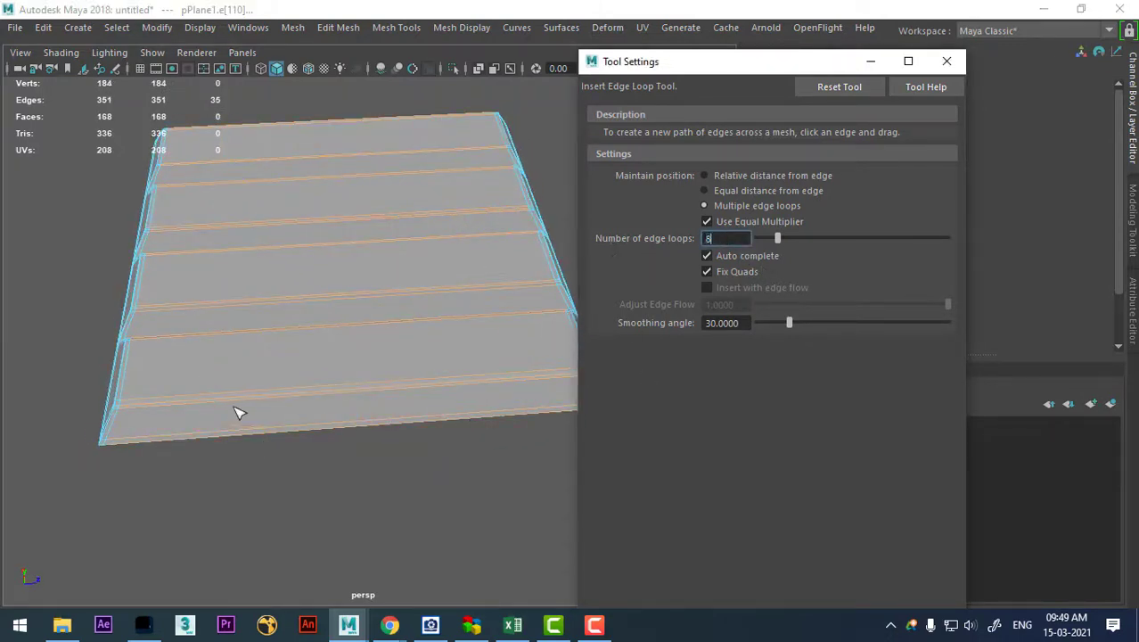
Insert eight loops across the plane, then add three loops across each of four slabs
left_click_drag(239, 412, 242, 412)
mouse_move(291, 441)
left_mouse_down("alt")
mouse_move(361, 468)
mouse_move(459, 427)
mouse_move(504, 433)
left_mouse_up("alt")
double_click(732, 239)
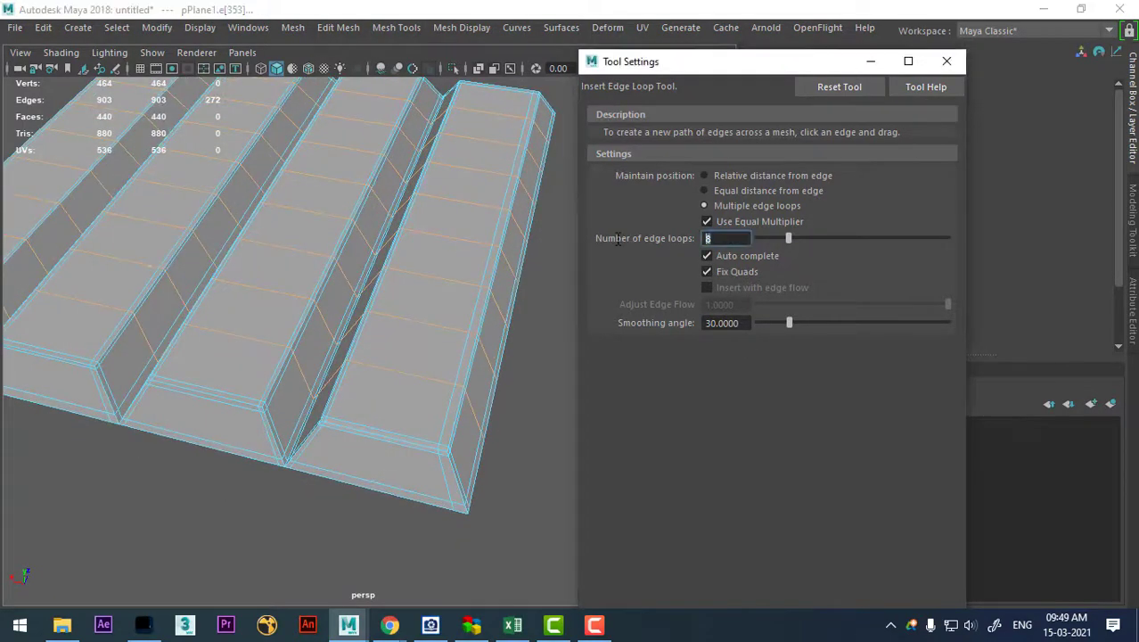
type("3")
left_click(383, 446)
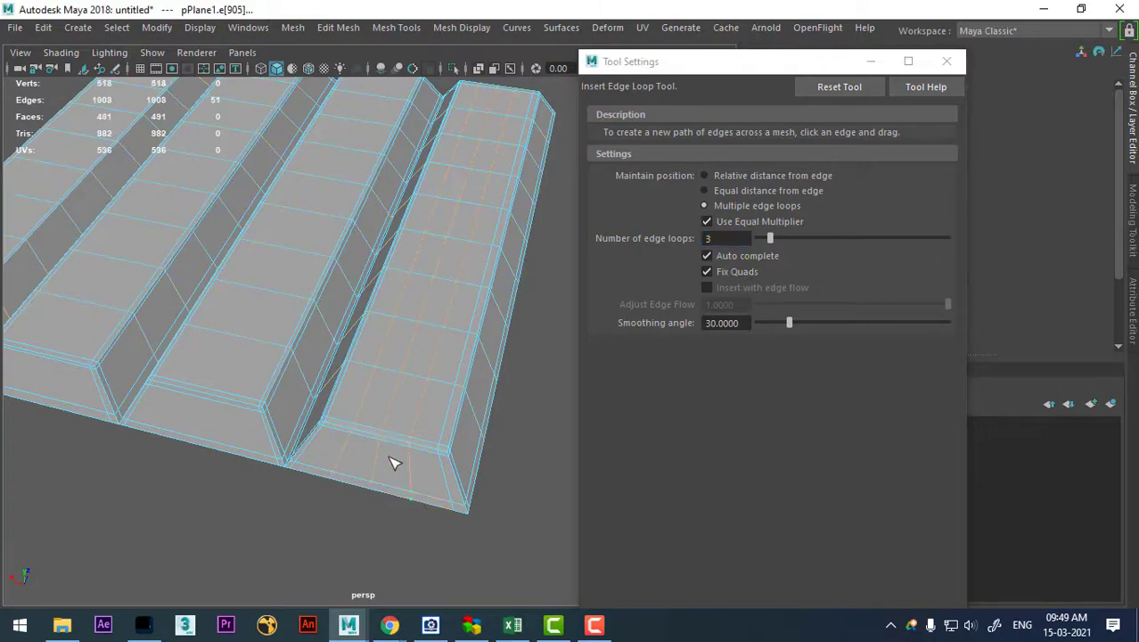
left_click_drag(398, 452, 468, 383, "alt")
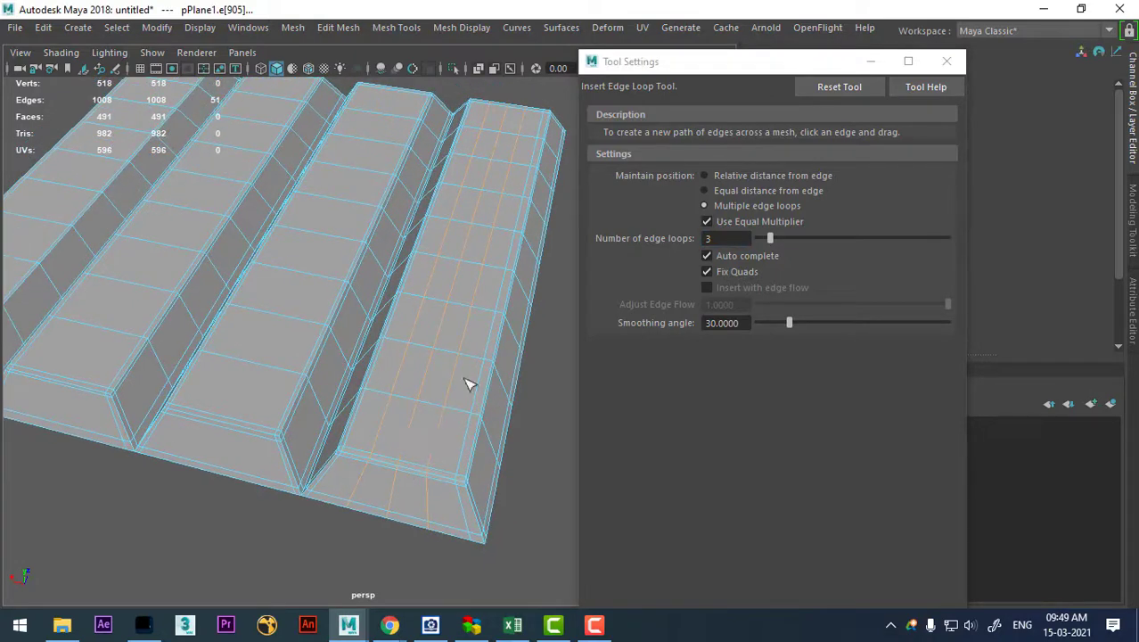
left_click(222, 430)
mouse_move(223, 430)
middle_mouse_down("alt")
mouse_move(257, 470)
mouse_move(275, 459)
middle_mouse_up("alt")
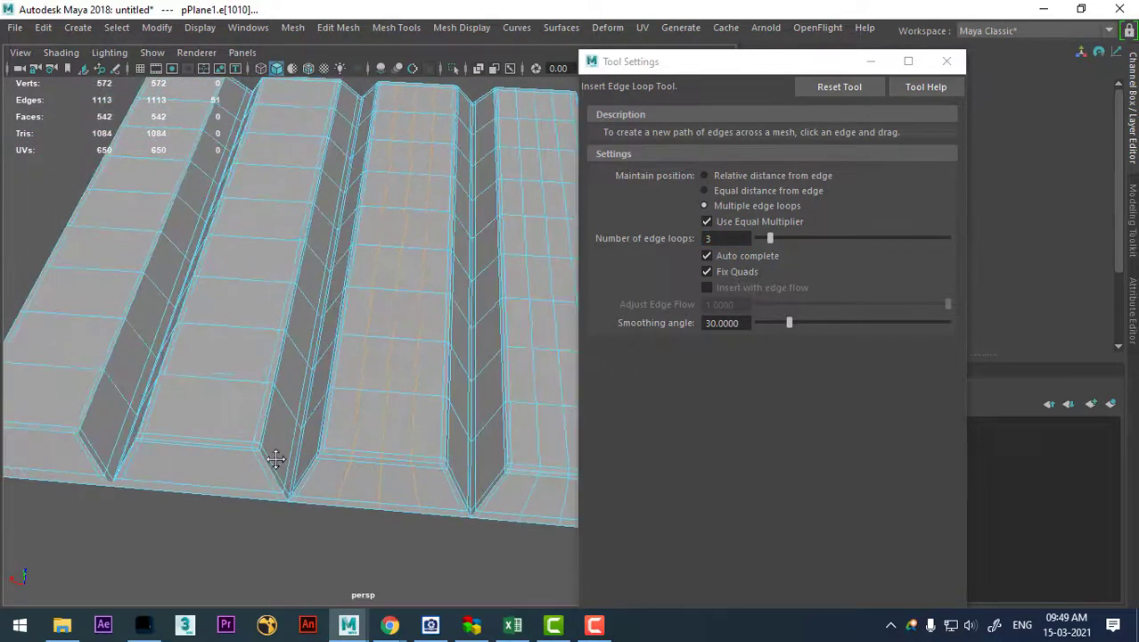
left_click(198, 449)
mouse_move(198, 448)
middle_mouse_down("alt")
mouse_move(250, 450)
mouse_move(190, 443)
middle_mouse_up("alt")
left_click(190, 442)
middle_click_drag(299, 468, 413, 440, "alt")
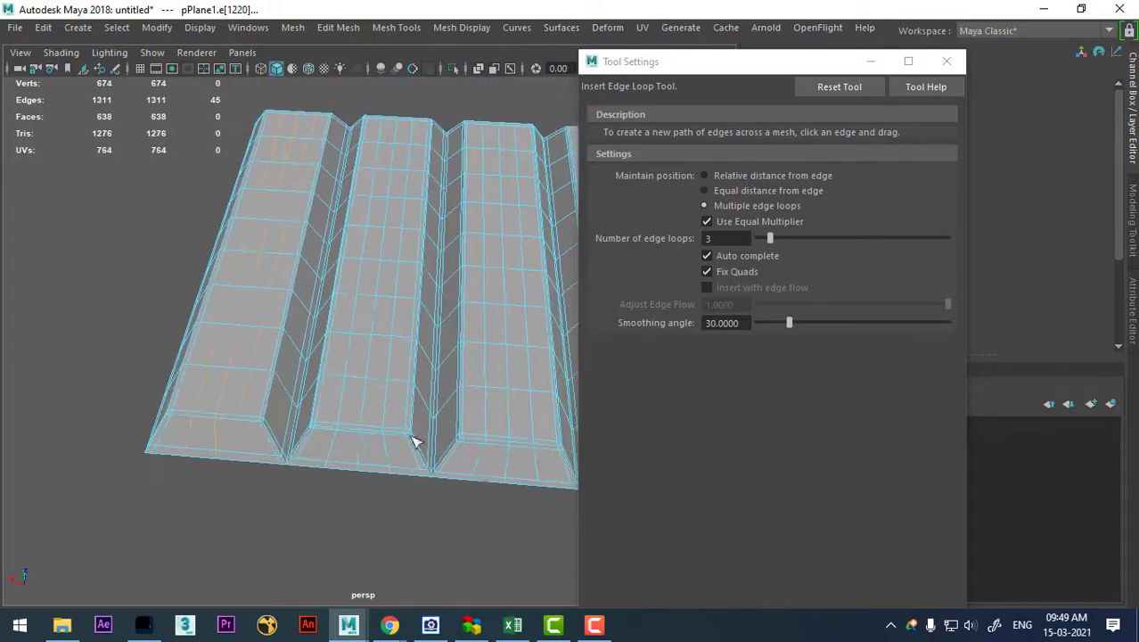
mouse_move(412, 440)
left_mouse_down("alt")
mouse_move(348, 437)
mouse_move(296, 395)
left_mouse_up("alt")
Set the loop count to 2 and insert paired loops on each sloped ridge face
key("w")
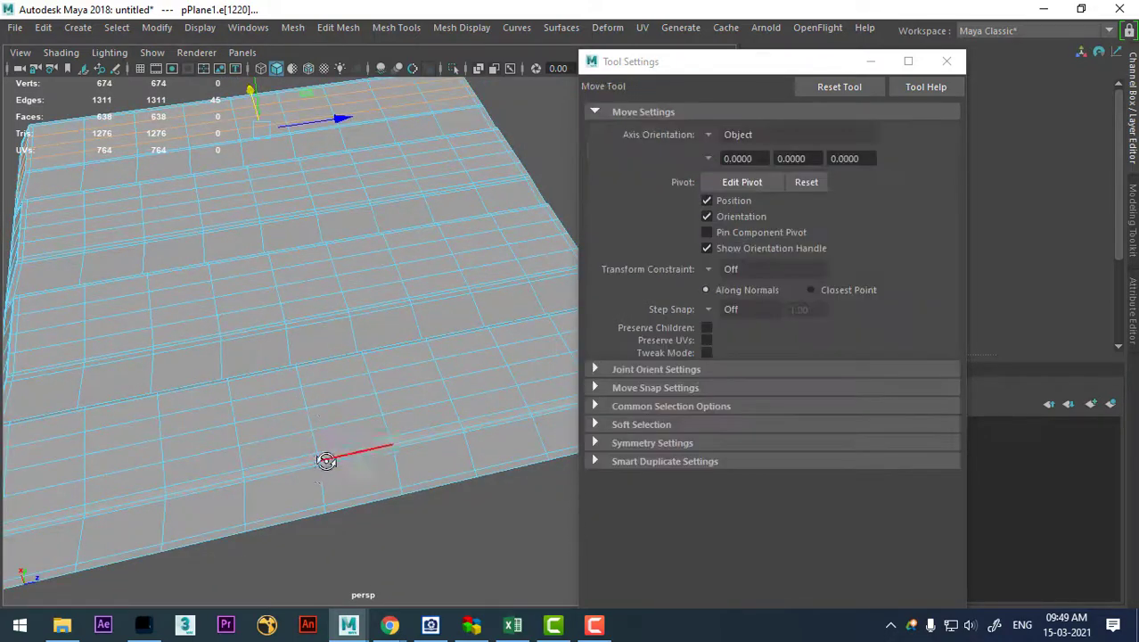
mouse_move(326, 458)
left_mouse_down("alt")
mouse_move(415, 389)
mouse_move(423, 474)
mouse_move(401, 471)
mouse_move(432, 457)
left_mouse_up("alt")
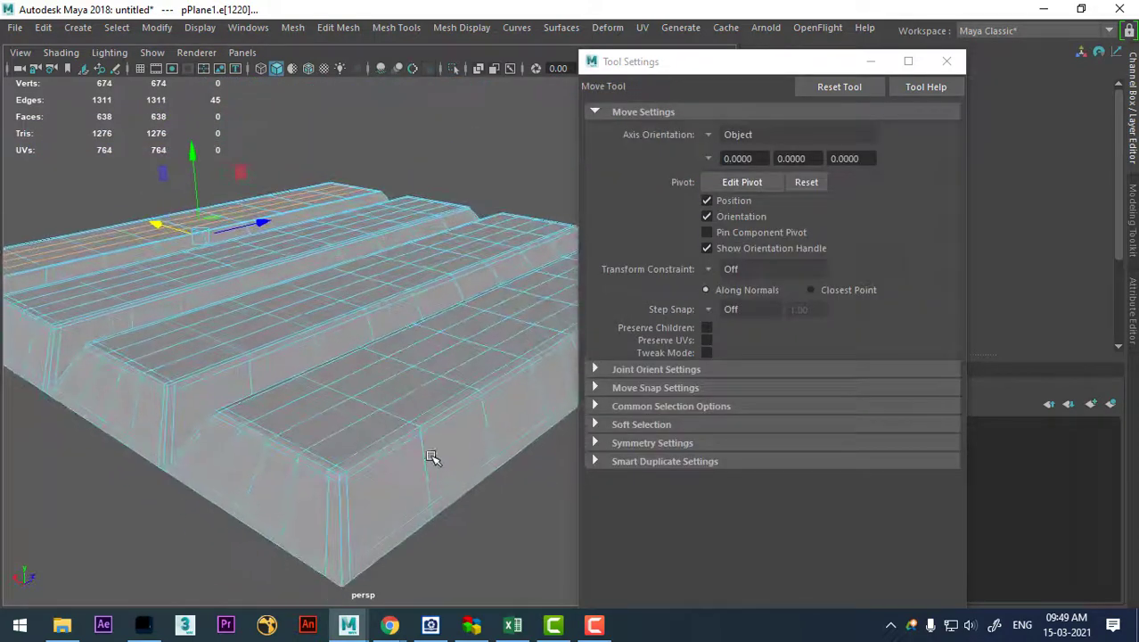
right_click_drag(458, 174, 537, 117)
left_click_drag(385, 493, 455, 334, "alt")
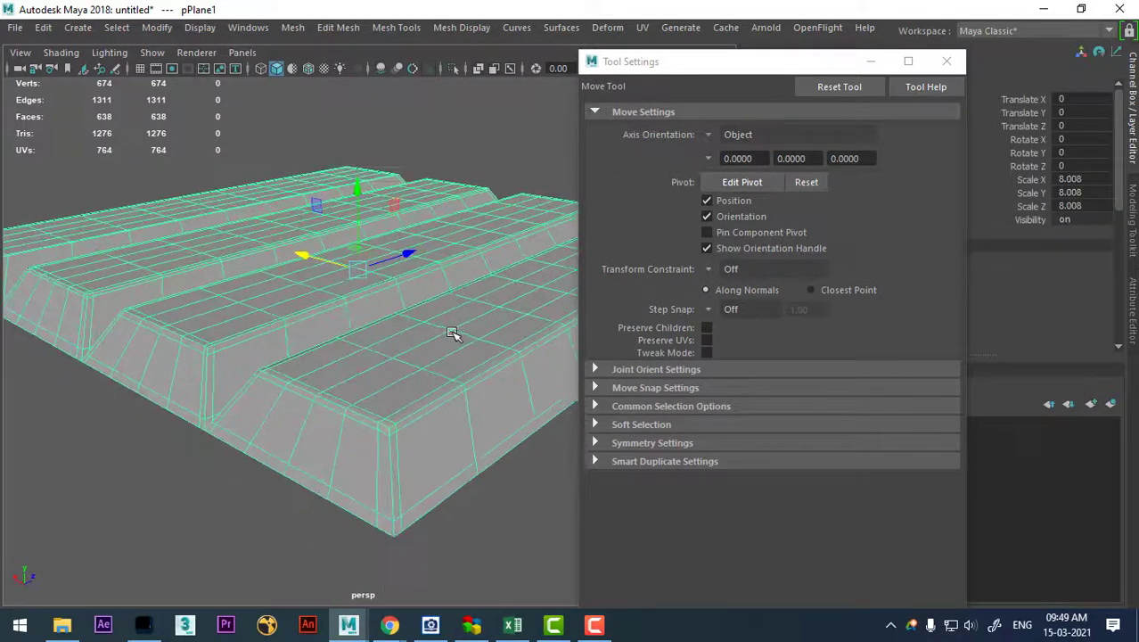
right_click_drag(452, 214, 412, 239, "shift")
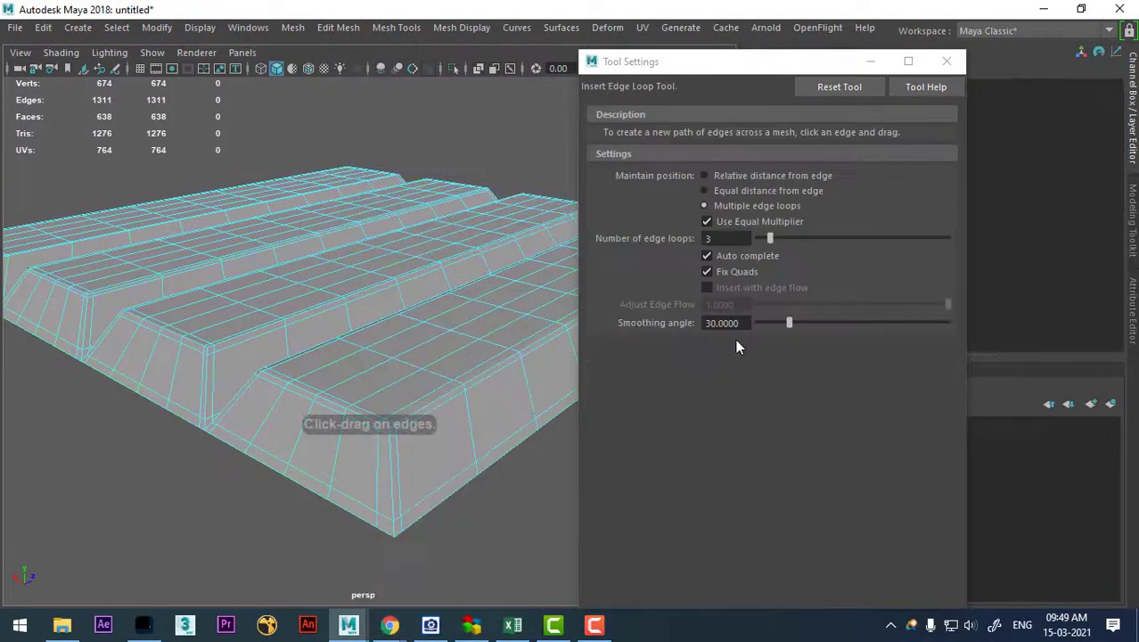
double_click(726, 238)
type("2")
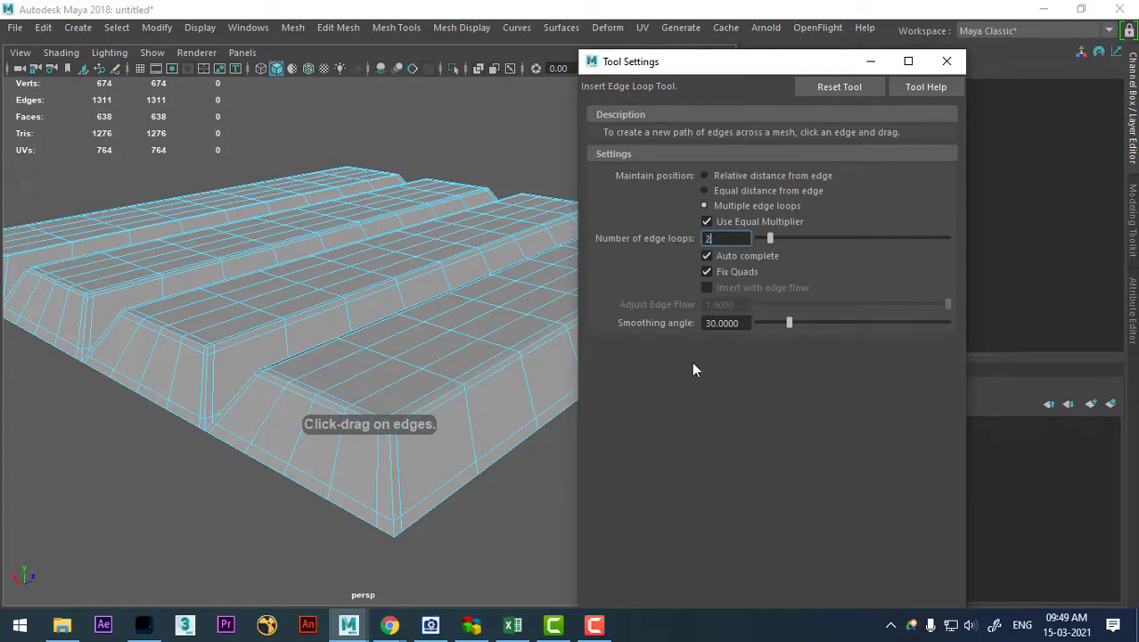
left_click(393, 479)
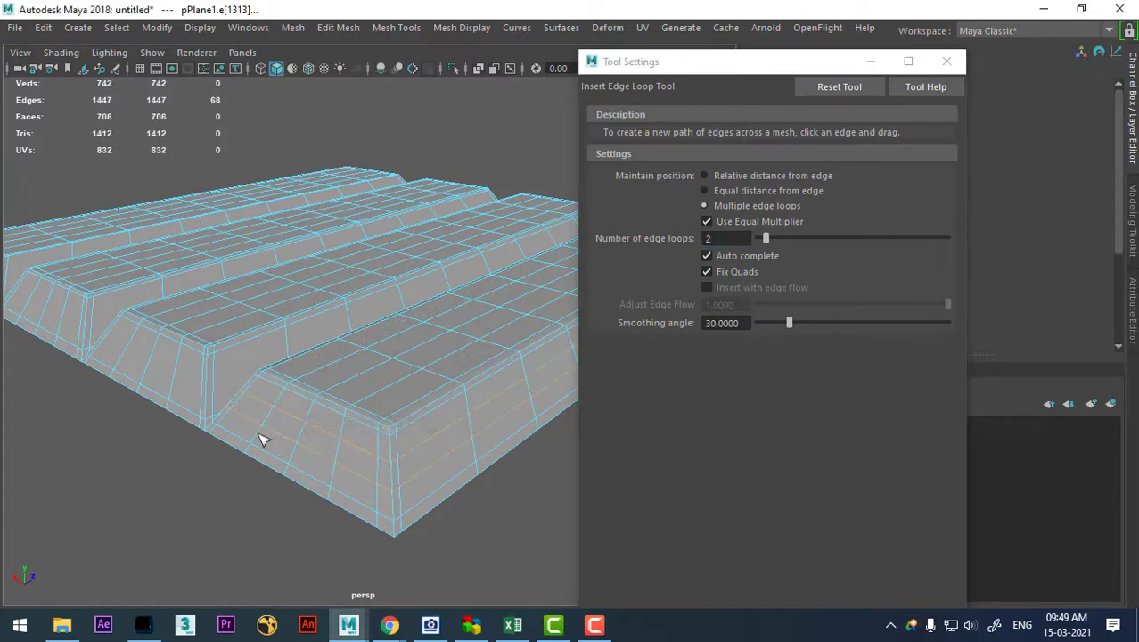
left_click(191, 387)
middle_click_drag(191, 387, 286, 386, "alt")
left_click(290, 347)
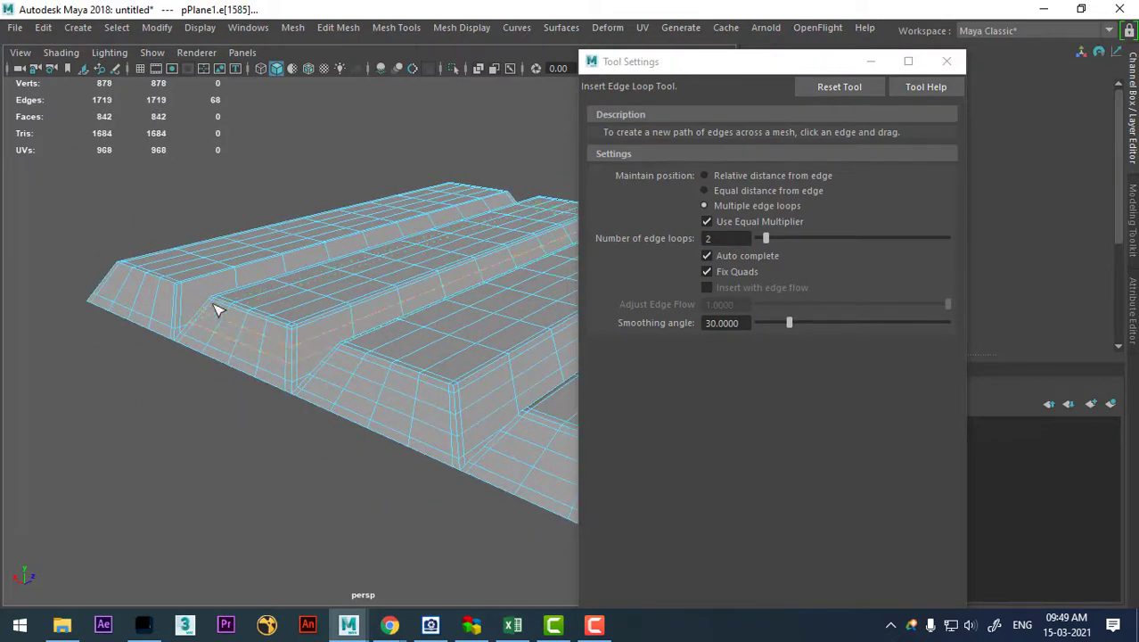
left_click(175, 305)
mouse_move(330, 389)
left_mouse_down("alt")
mouse_move(354, 358)
mouse_move(302, 386)
mouse_move(285, 423)
mouse_move(361, 432)
mouse_move(381, 450)
left_mouse_up("alt")
Close Tool Settings and delete pPlane1's construction history via Edit > Delete by Type > History
key("w")
right_click_drag(328, 142, 428, 104)
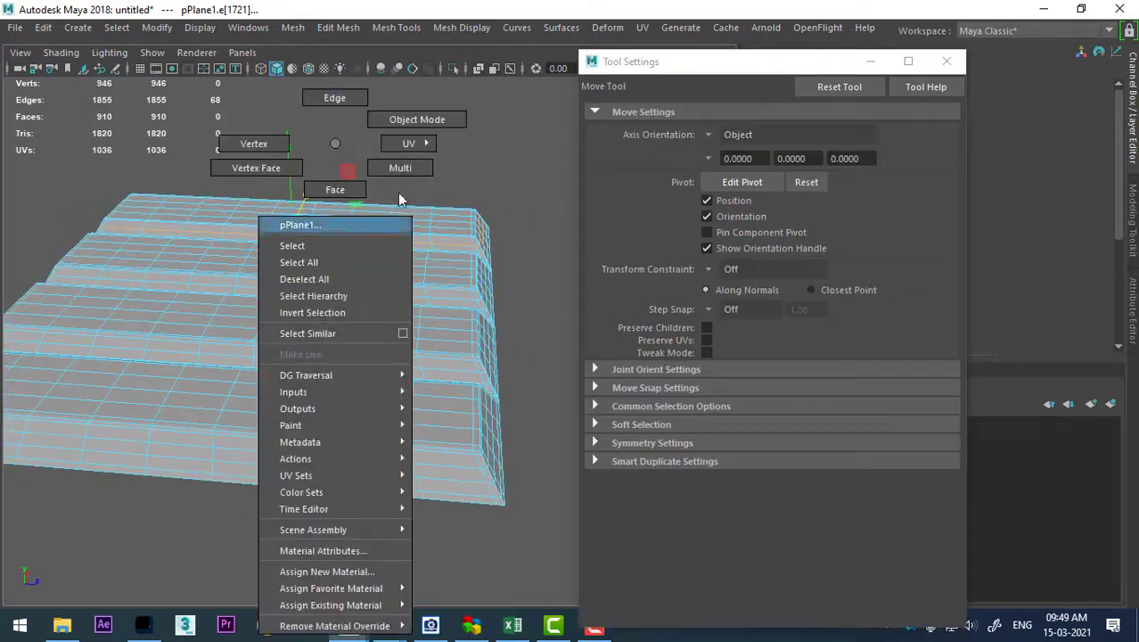
left_click(959, 63)
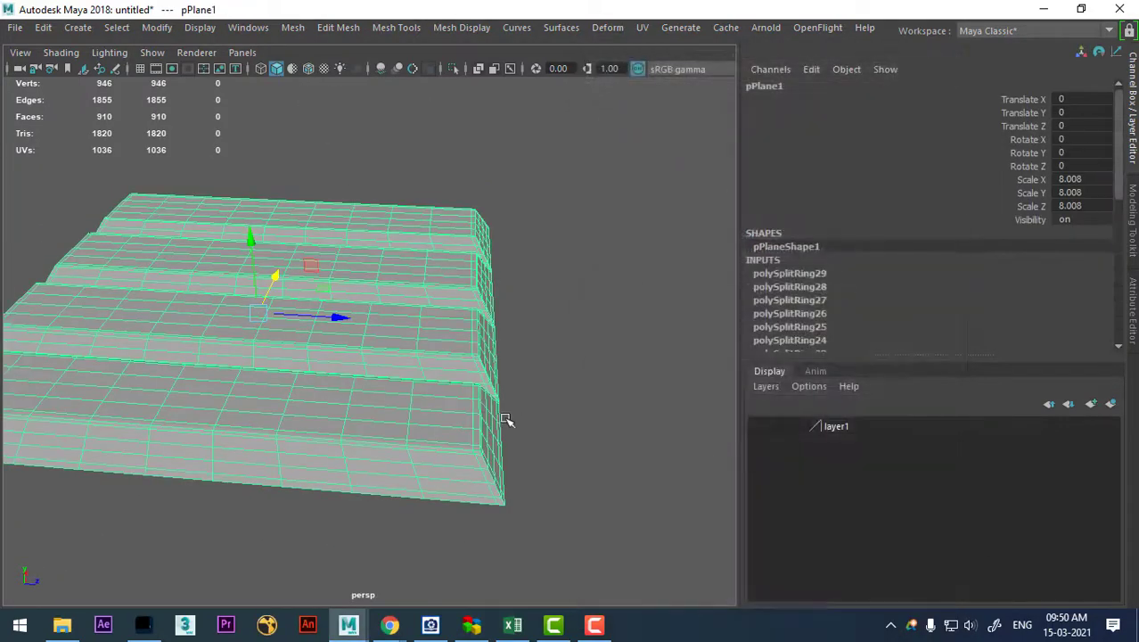
mouse_move(509, 419)
left_mouse_down("alt")
mouse_move(623, 395)
mouse_move(661, 458)
mouse_move(619, 466)
left_mouse_up("alt")
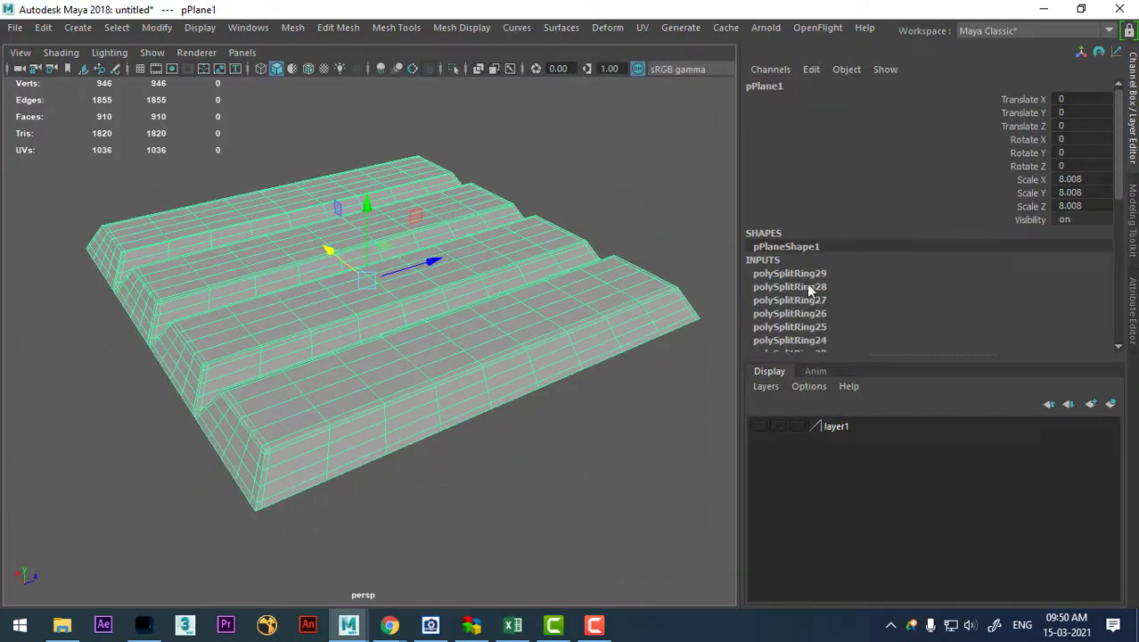
left_click(43, 28)
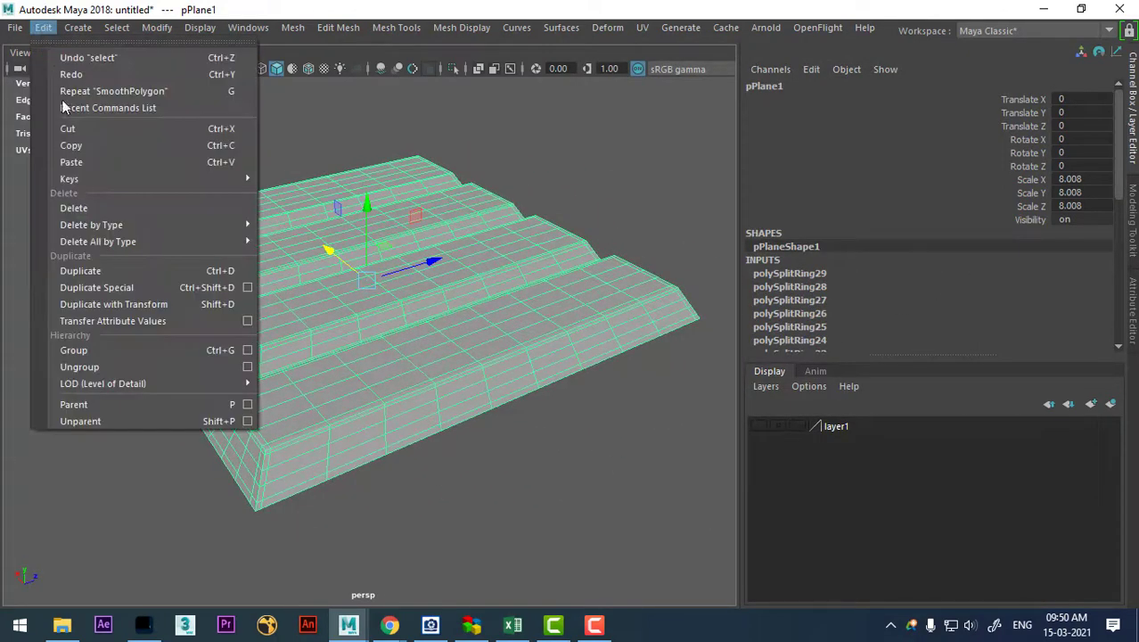
left_click(342, 233)
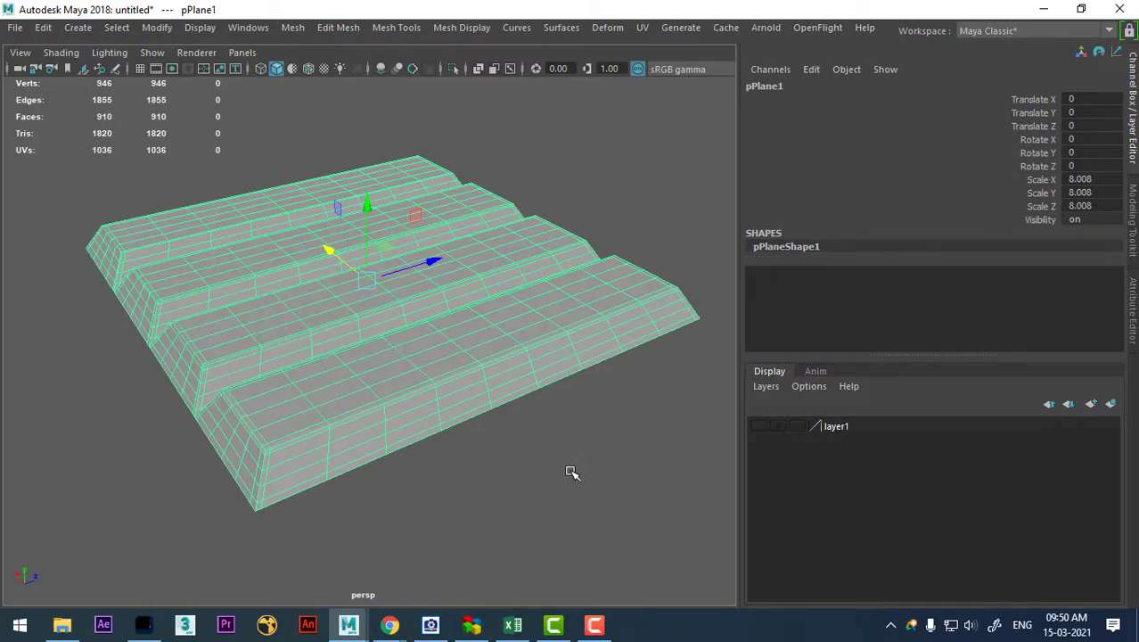
Assign a new Blinn material, blinn1, to the ridged plane
left_click(572, 473)
left_click(300, 334)
mouse_move(300, 333)
left_mouse_down("alt")
mouse_move(349, 406)
mouse_move(374, 394)
left_mouse_up("alt")
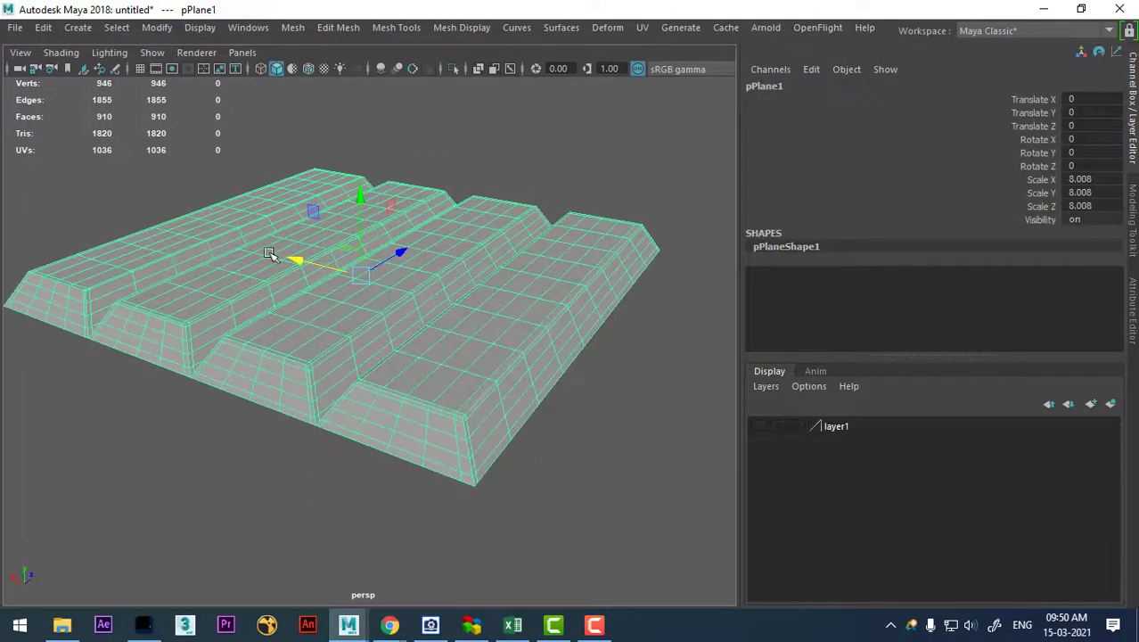
right_click_drag(269, 254, 410, 501)
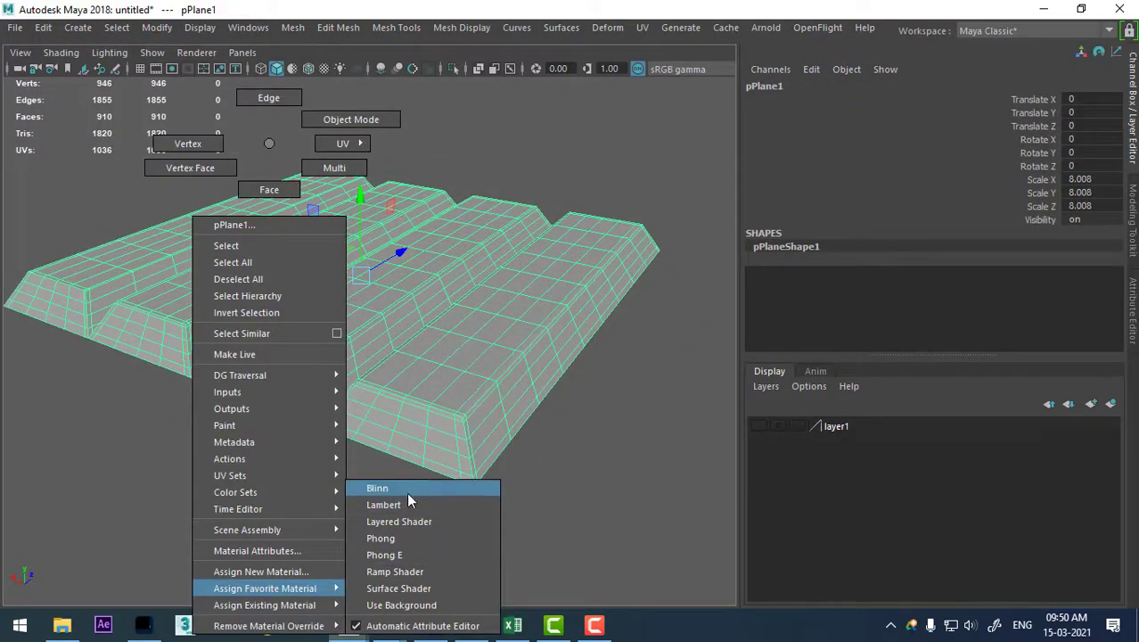
left_click(589, 479)
mouse_move(590, 479)
left_mouse_down("alt")
mouse_move(539, 504)
mouse_move(556, 491)
mouse_move(534, 550)
mouse_move(542, 491)
left_mouse_up("alt")
Smooth the ridged pPlane1 with the Smooth command from the polygon marking menu
left_click(359, 326)
right_click(402, 195, "shift")
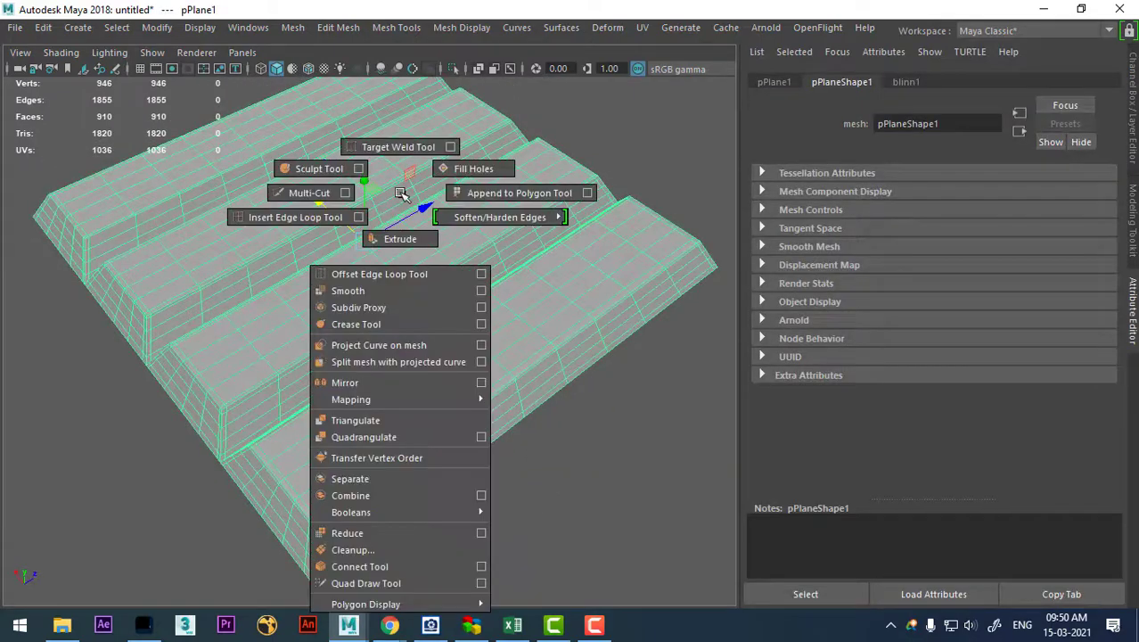
left_click(400, 290)
left_click(605, 475)
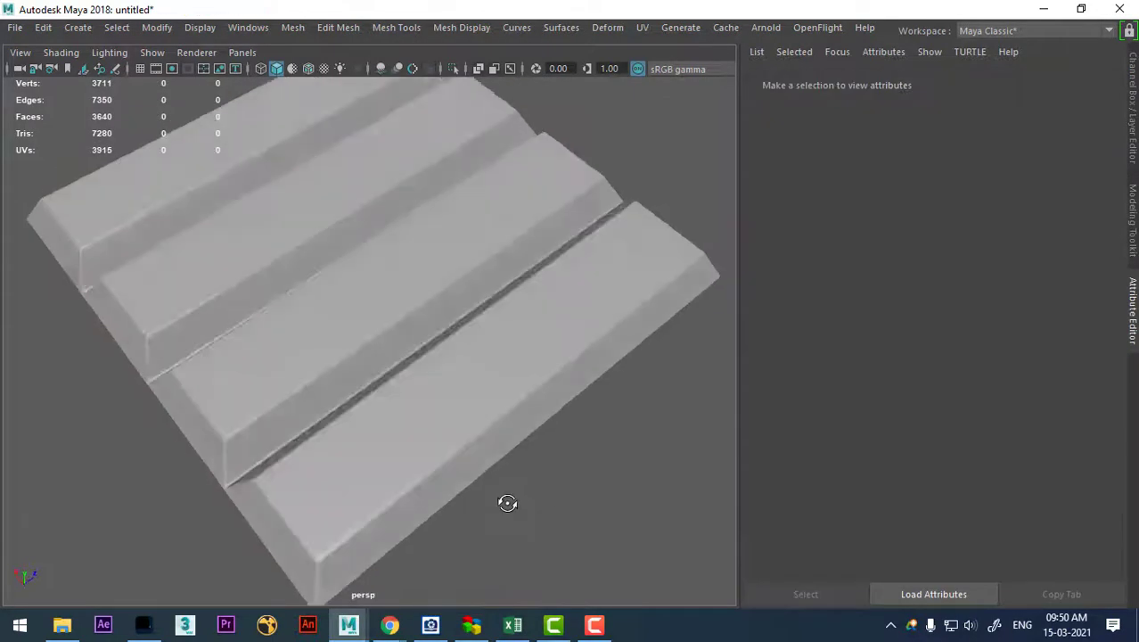
Orbit around the smoothed panel from several angles, then switch to the top view
mouse_move(506, 501)
left_mouse_down("alt")
mouse_move(524, 525)
mouse_move(551, 502)
mouse_move(675, 491)
mouse_move(701, 458)
mouse_move(491, 552)
mouse_move(664, 540)
mouse_move(597, 504)
mouse_move(648, 513)
left_mouse_up("alt")
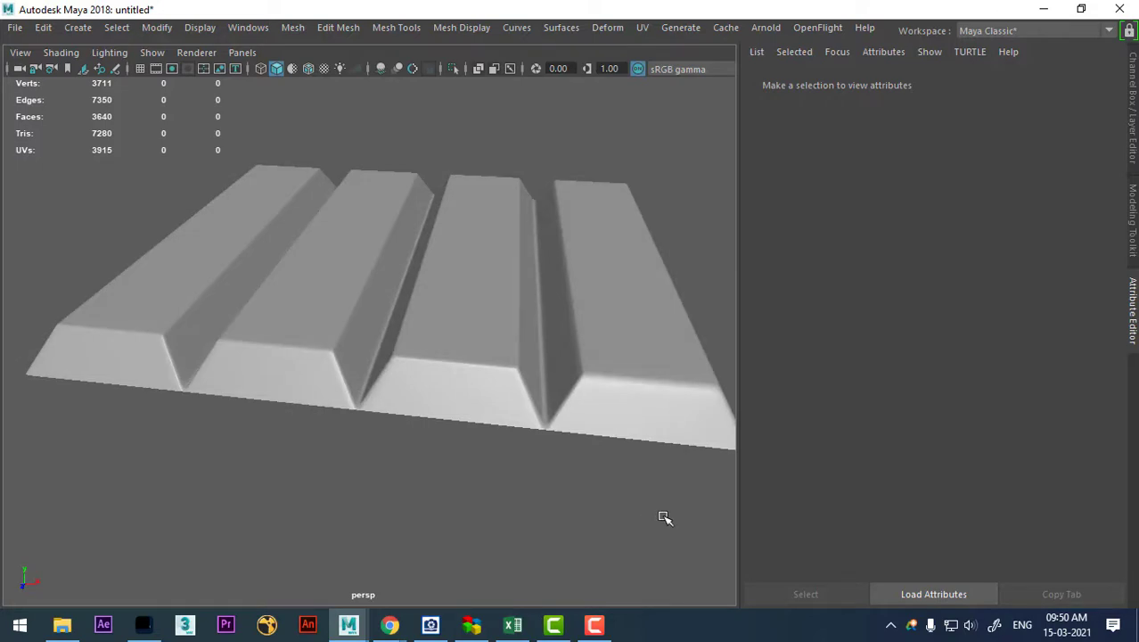
left_click_drag(467, 508, 549, 516, "alt")
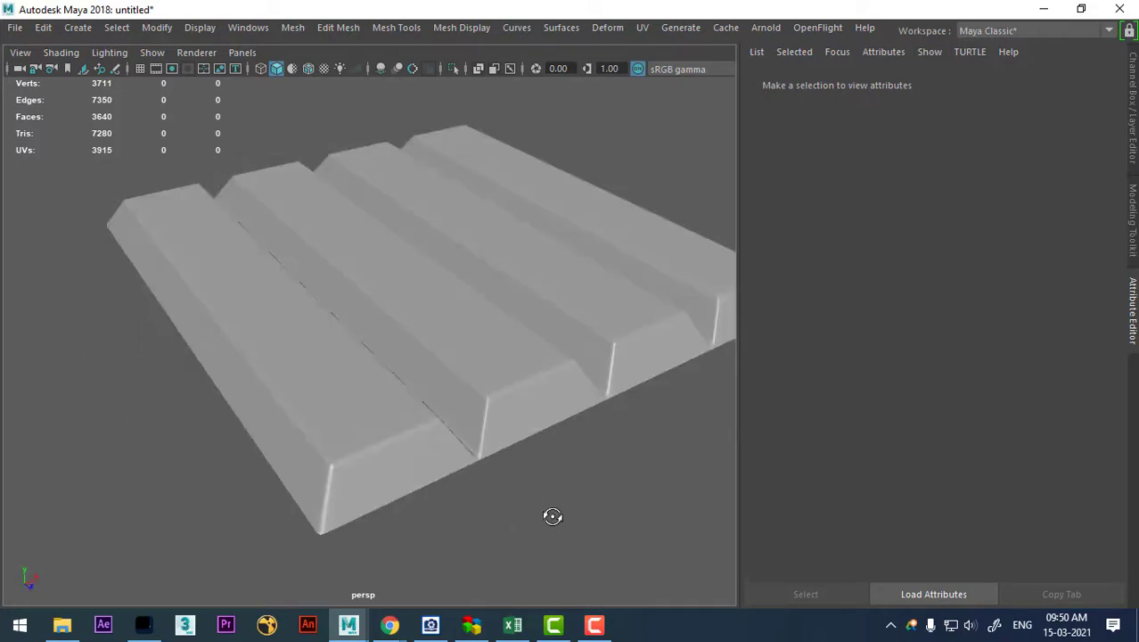
left_click(485, 428)
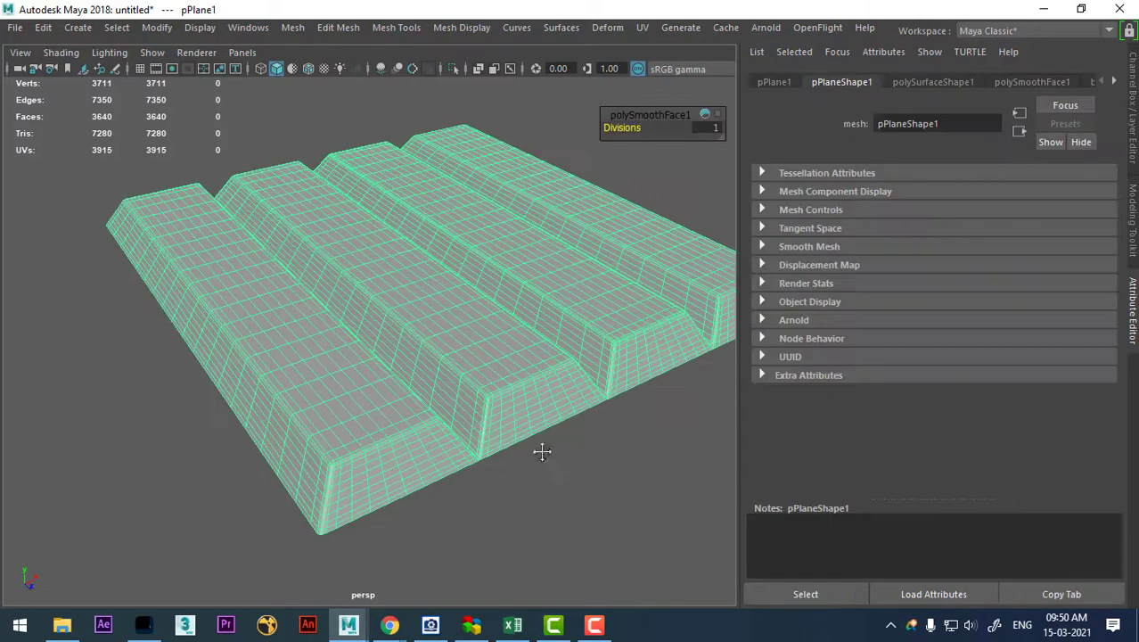
left_click_drag(542, 450, 488, 448, "alt")
left_click(539, 472)
left_click(417, 386)
mouse_move(417, 386)
left_mouse_down("alt")
mouse_move(435, 460)
mouse_move(425, 454)
left_mouse_up("alt")
mouse_move(494, 395)
left_mouse_down("alt")
mouse_move(509, 387)
mouse_move(531, 484)
mouse_move(478, 490)
left_mouse_up("alt")
left_click(531, 484)
left_click(515, 373)
left_click_drag(592, 466, 515, 465)
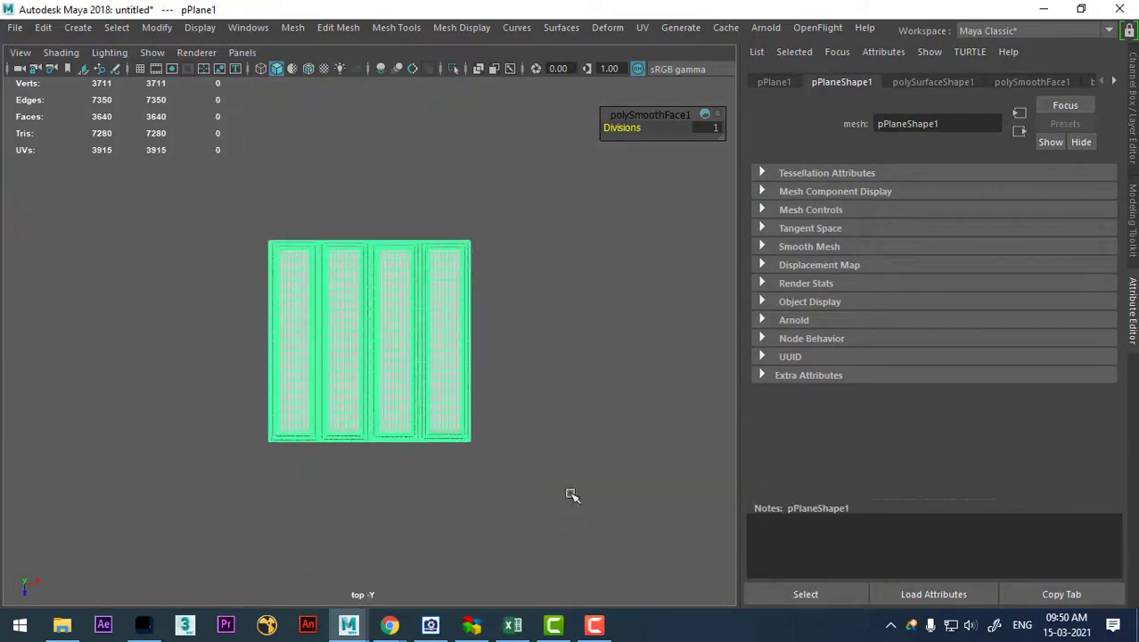
Create a new polygon plane and scale it up to cover the corrugated panel
left_click(587, 448)
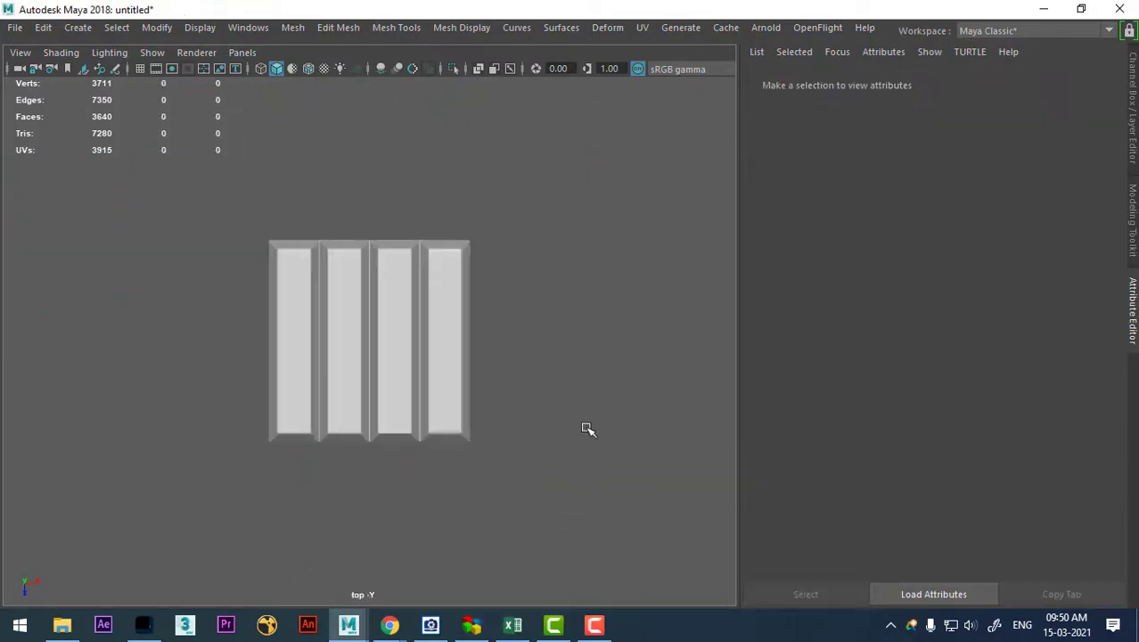
scroll(610, 556, "up", 2)
scroll(587, 483, "up", 1)
scroll(586, 483, "up", 1)
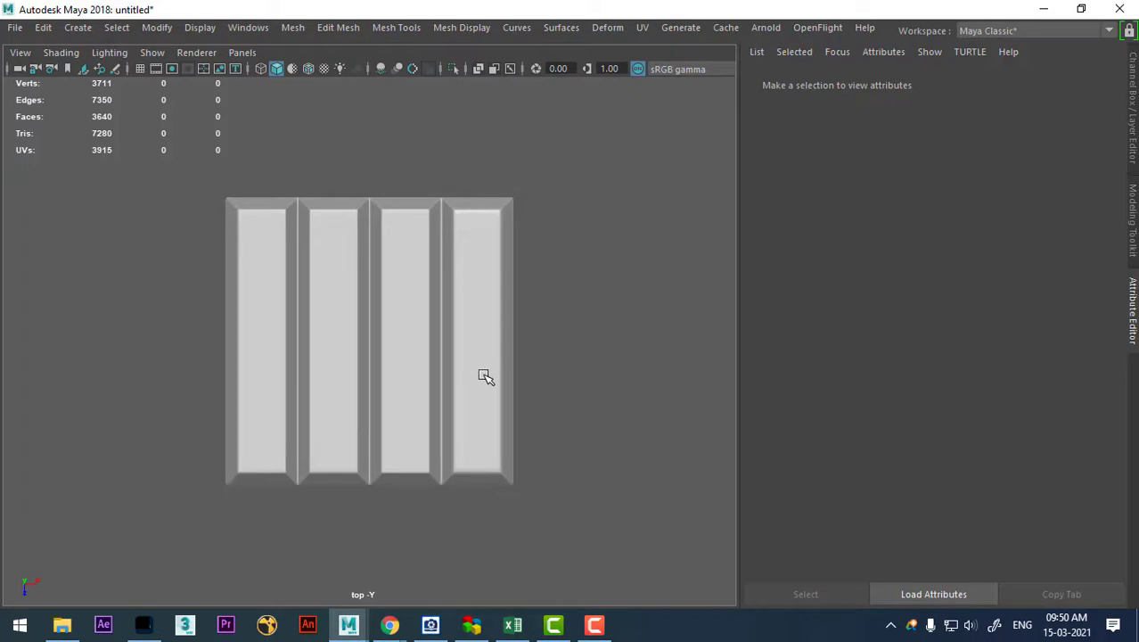
right_click(651, 297, "shift")
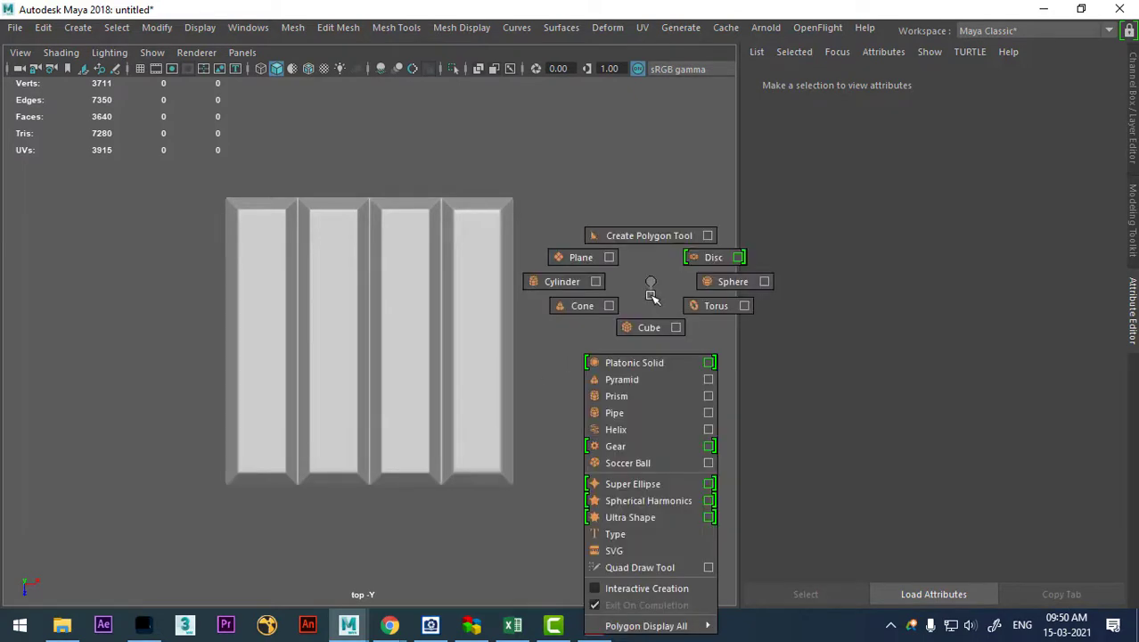
left_click(580, 256)
key("w")
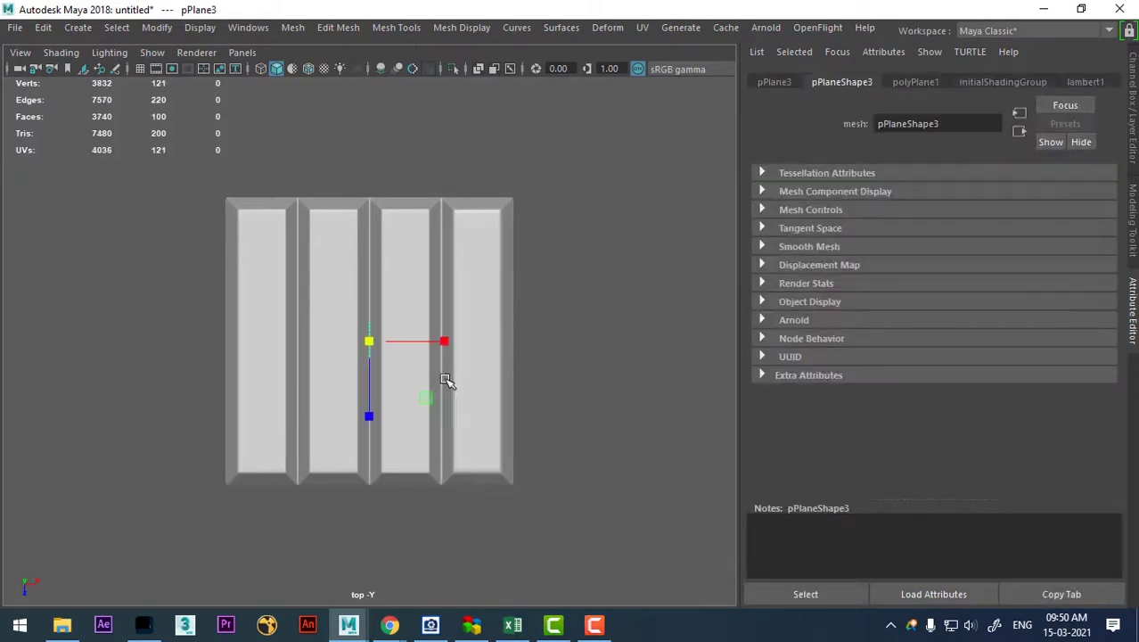
left_click_drag(369, 337, 610, 211)
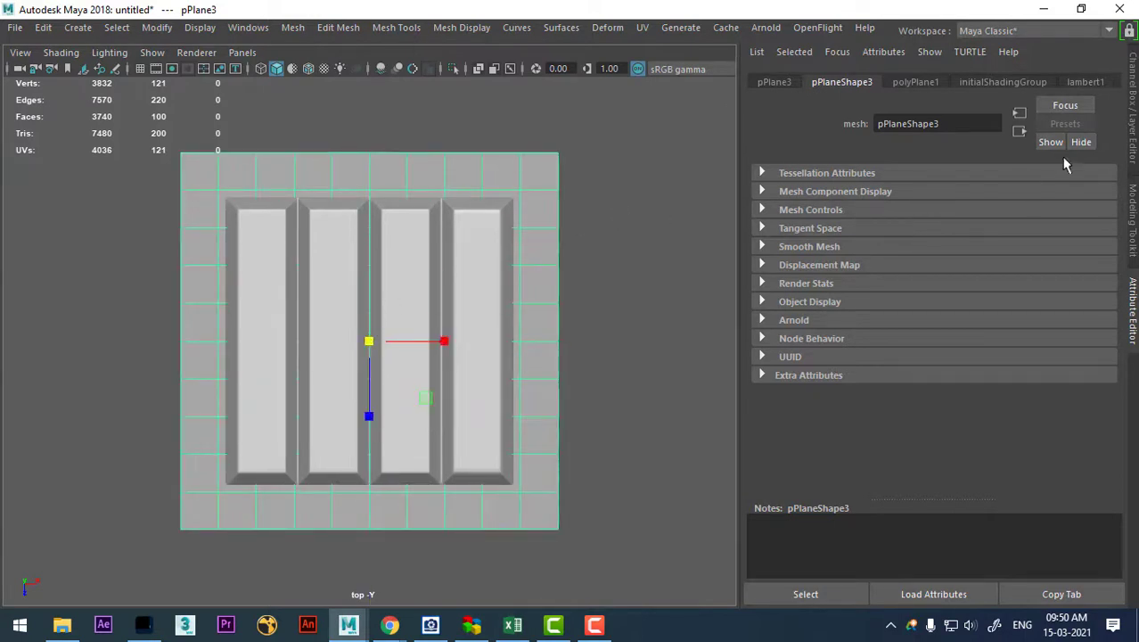
Set the new plane's Subdivisions Width and Height to 1 for a single face
left_click(1133, 80)
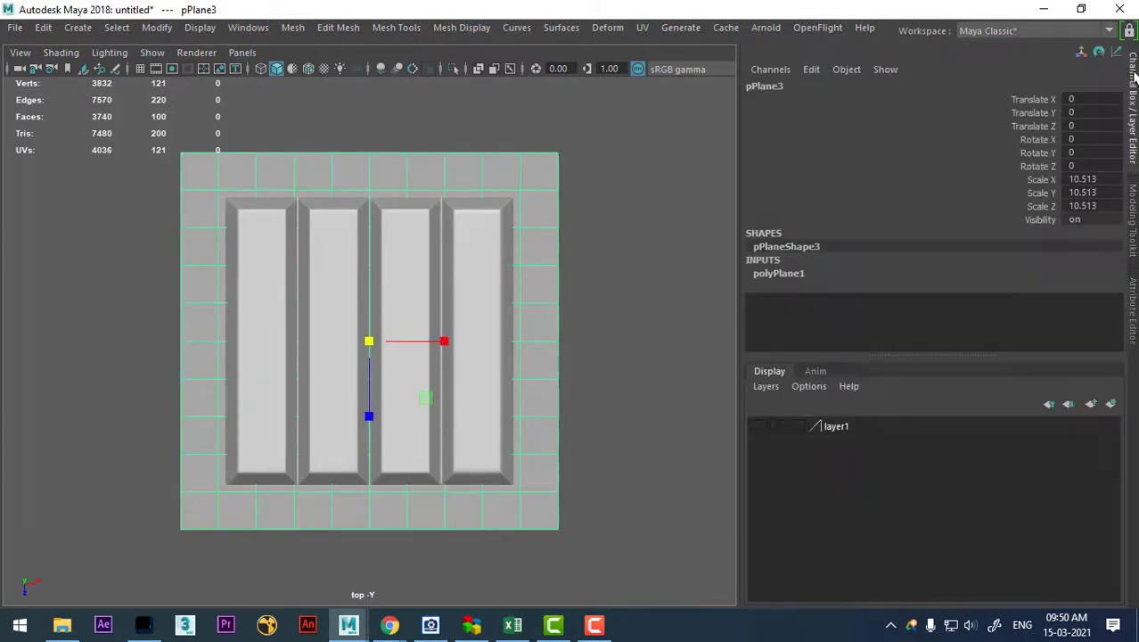
left_click(791, 279)
left_click_drag(1079, 314, 1078, 327)
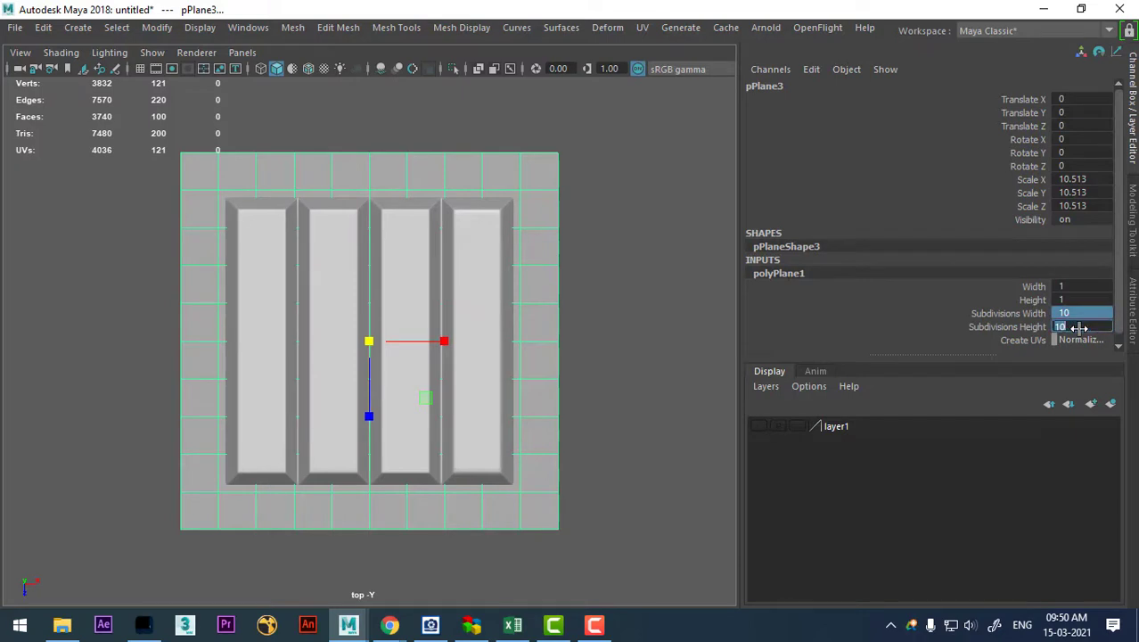
type("1")
key("Return")
Switch the plane to vertex mode and select its top two vertices
scroll(551, 352, "down", 1)
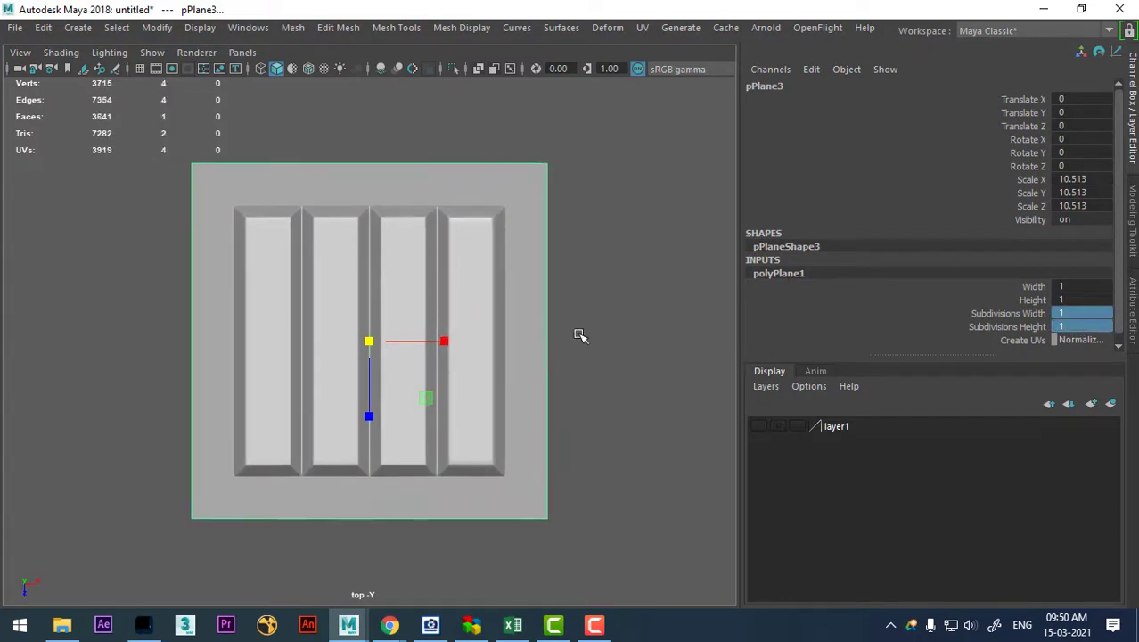
scroll(570, 267, "up", 1)
right_click_drag(548, 155, 242, 152)
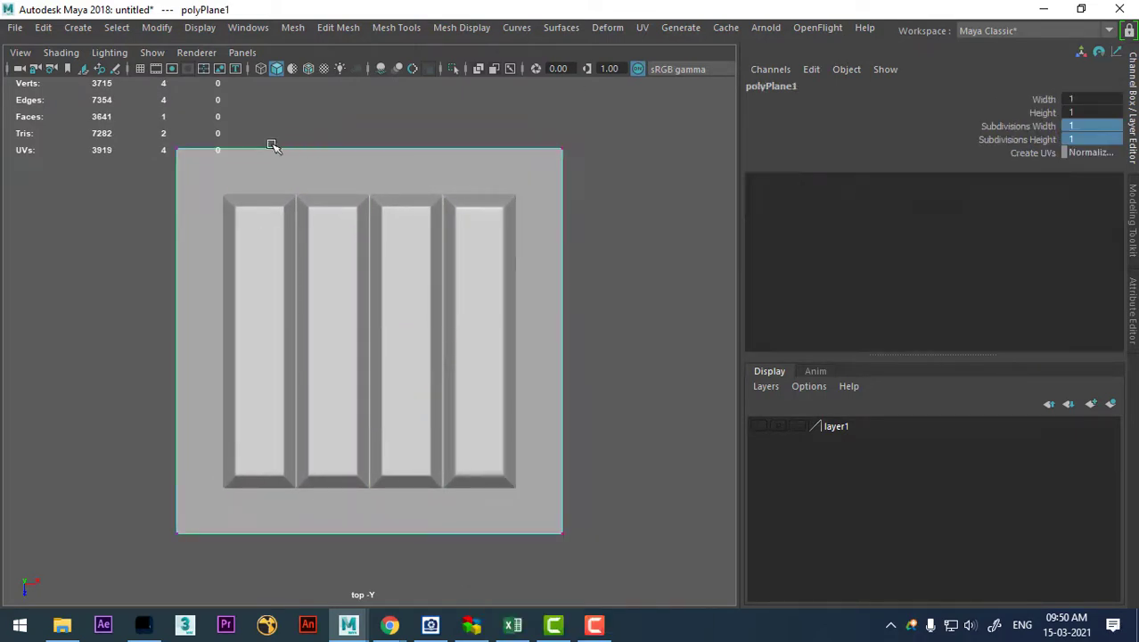
left_click_drag(145, 132, 661, 213)
scroll(450, 244, "up", 1)
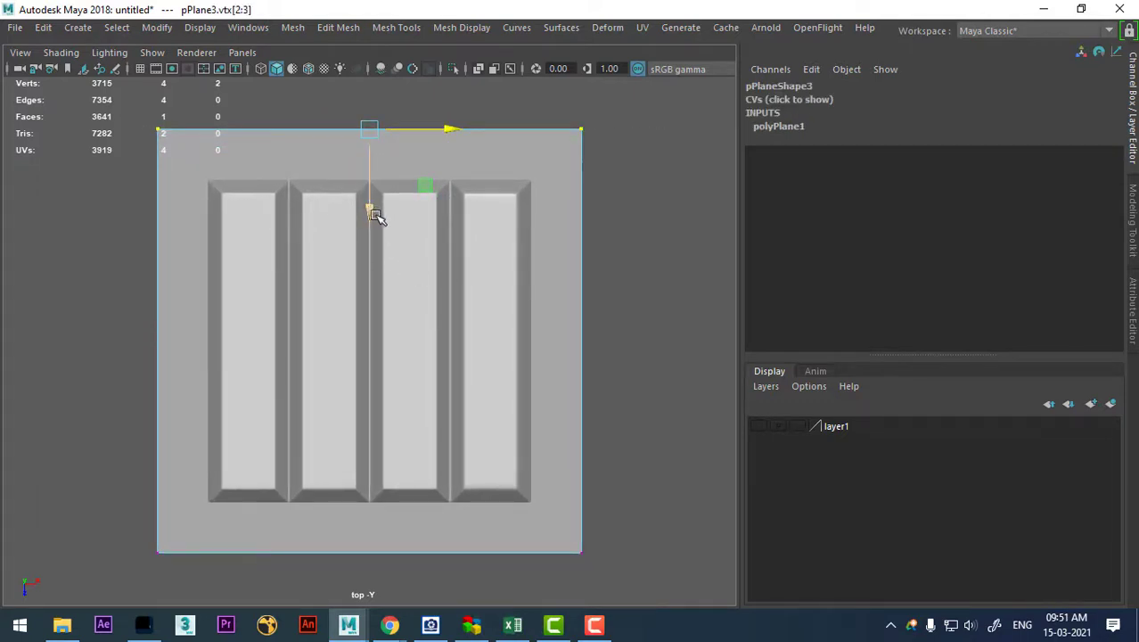
Move the plane's top, right and bottom edge vertices inward to match the panel's outline
left_click_drag(374, 214, 364, 169)
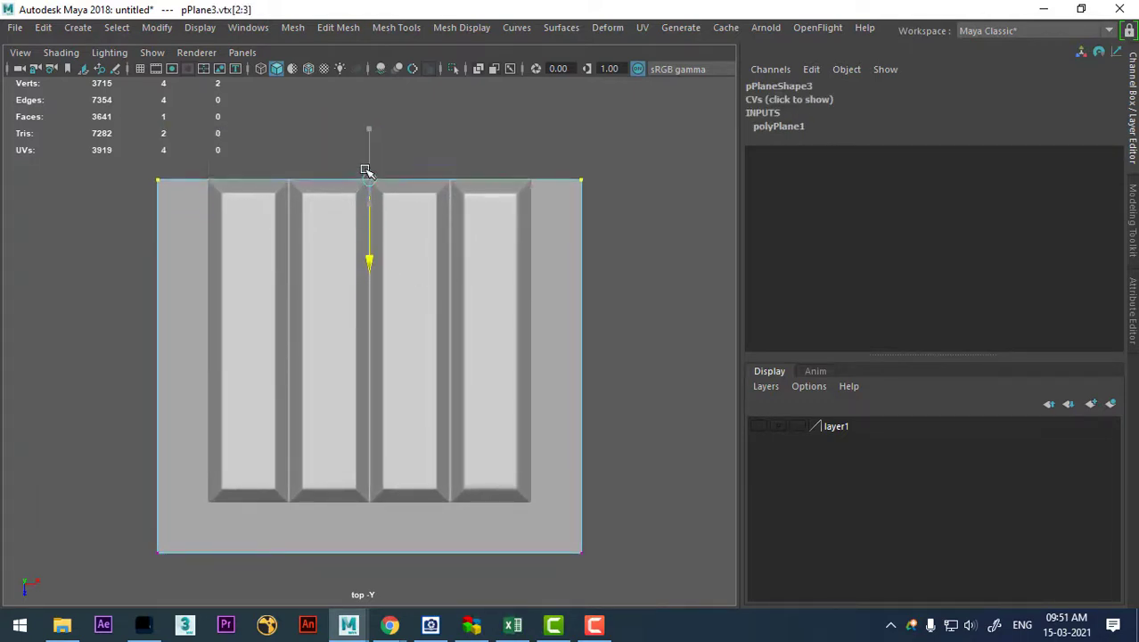
left_click_drag(661, 132, 546, 560)
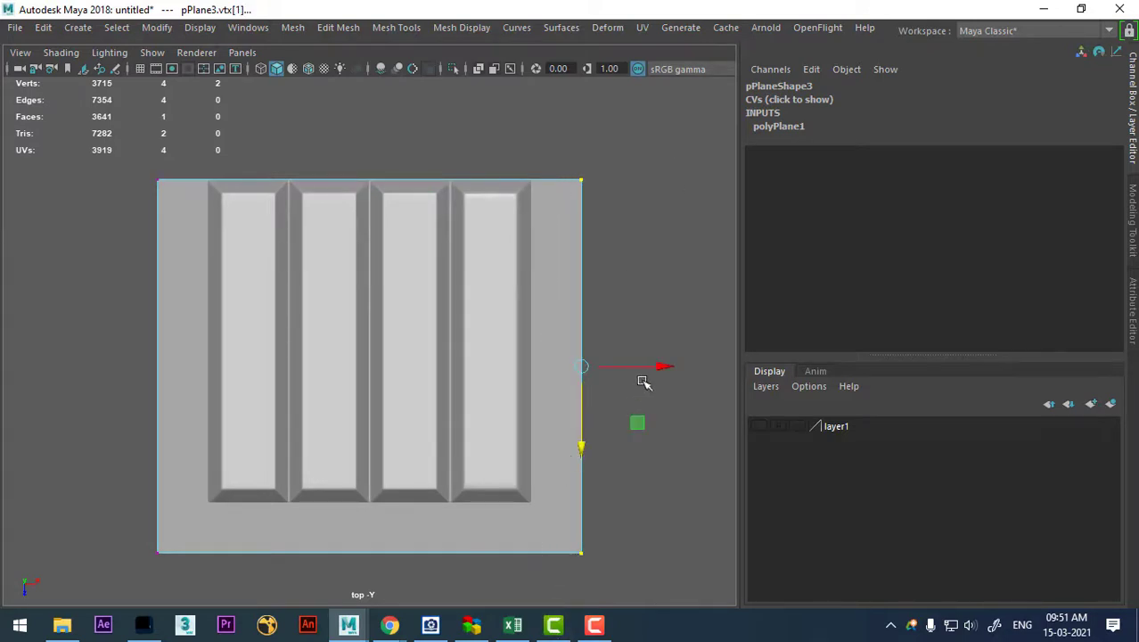
left_click_drag(681, 365, 631, 366)
left_click_drag(621, 501, 40, 570)
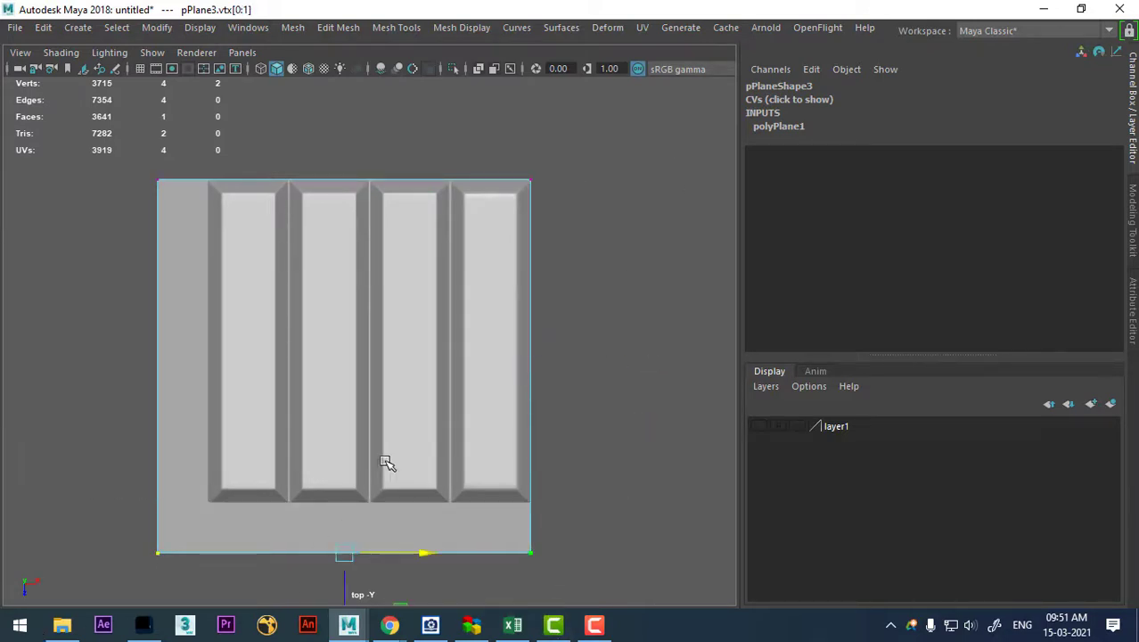
middle_click_drag(428, 474, 392, 479, "alt")
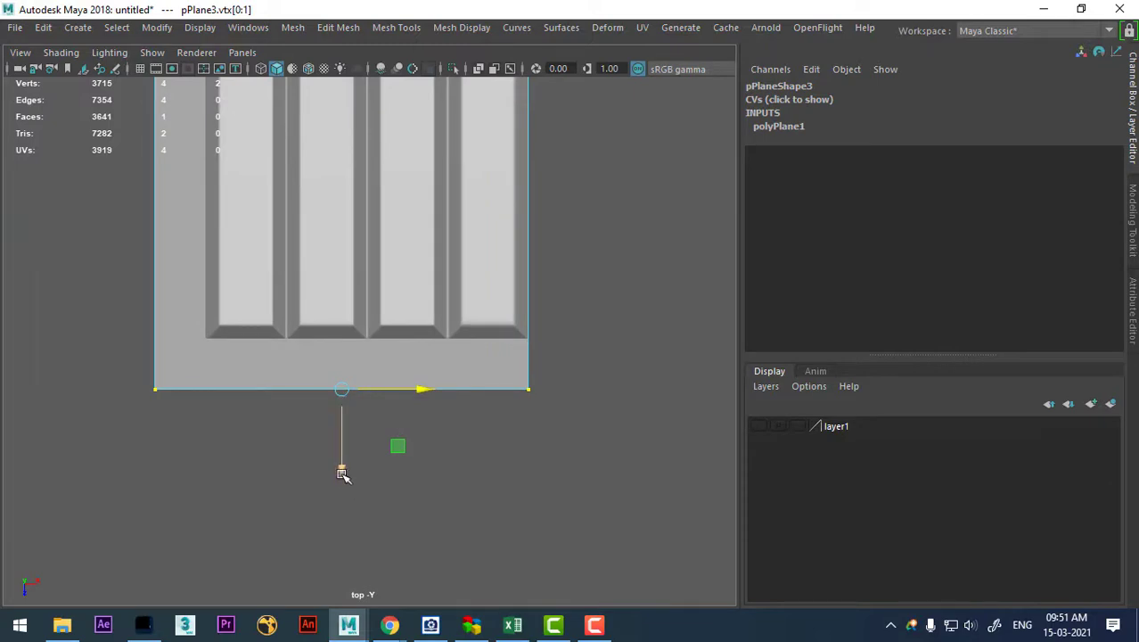
left_click_drag(343, 470, 343, 432)
middle_click_drag(280, 412, 411, 484, "alt")
Shift the left-edge vertices right to meet the panel and check the fit in perspective
scroll(411, 483, "down", 2)
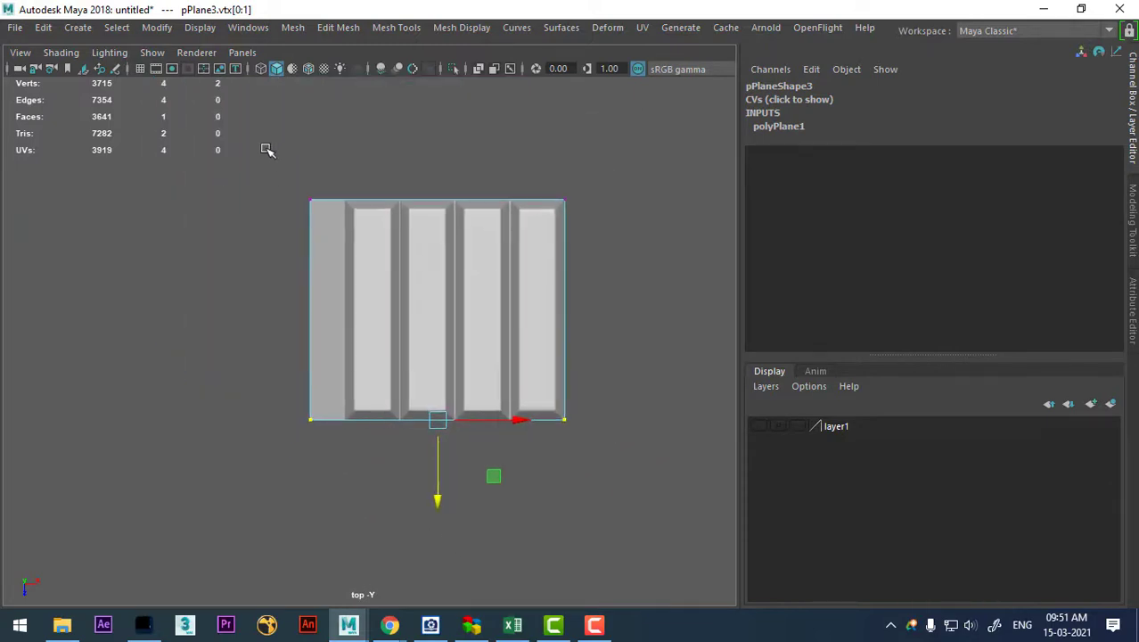
left_click_drag(264, 147, 344, 516)
scroll(432, 382, "up", 1)
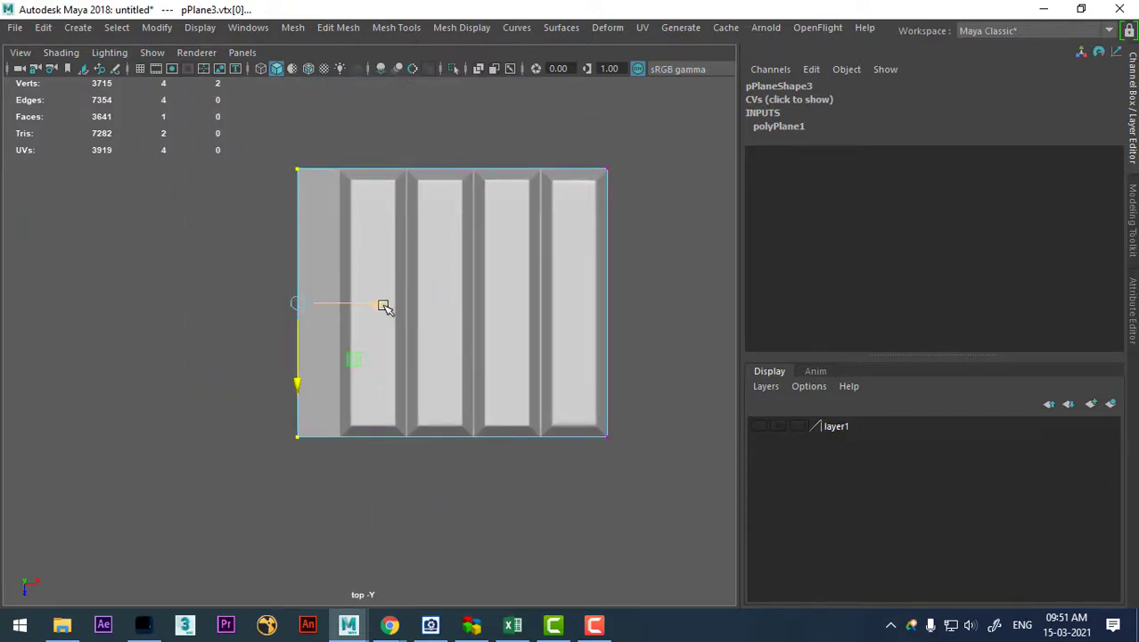
left_click_drag(383, 305, 394, 304)
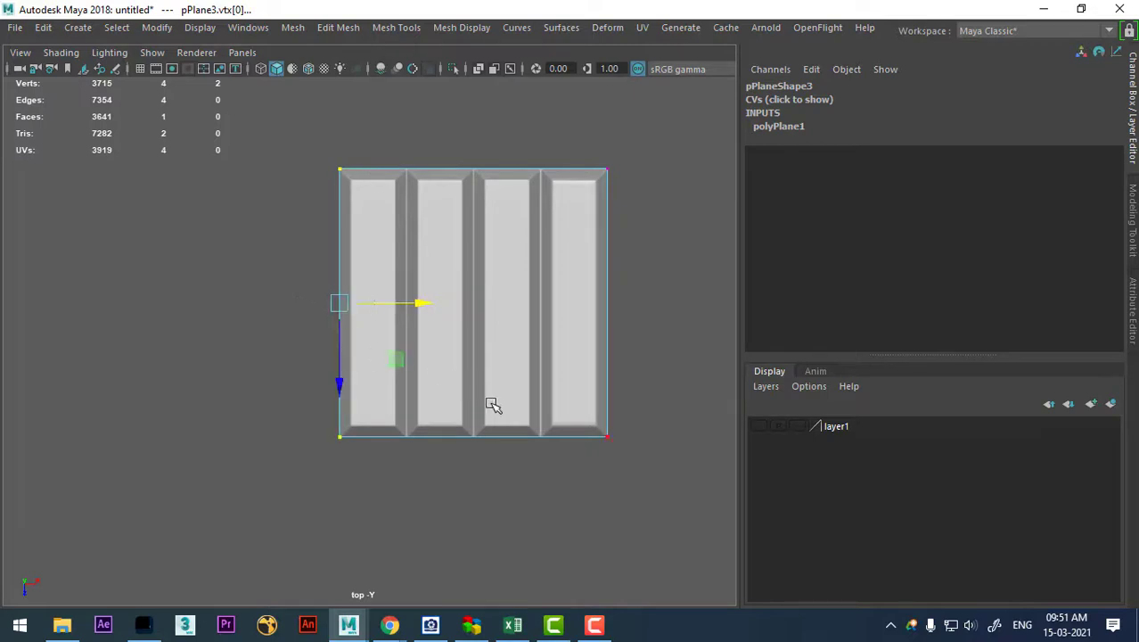
mouse_move(492, 405)
left_mouse_down("alt")
mouse_move(524, 283)
mouse_move(491, 297)
mouse_move(504, 198)
left_mouse_up("alt")
right_click_drag(504, 198, 588, 120)
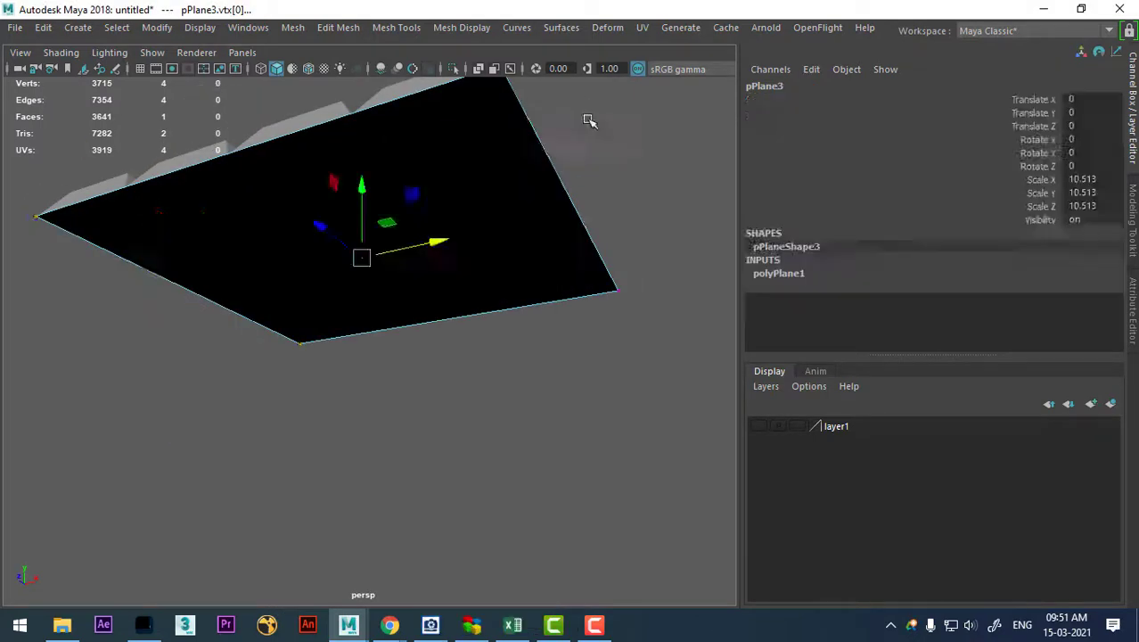
mouse_move(481, 204)
left_mouse_down("alt")
mouse_move(521, 386)
mouse_move(539, 399)
mouse_move(527, 430)
mouse_move(464, 389)
left_mouse_up("alt")
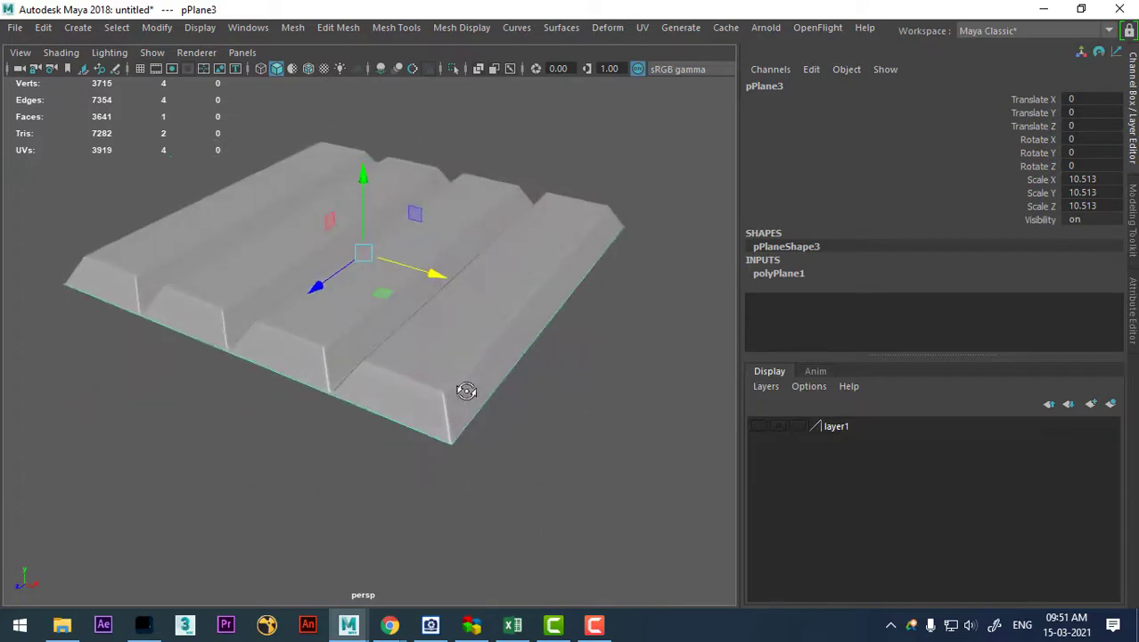
Rename pPlane3 to low_poly
double_click(780, 86)
type("to")
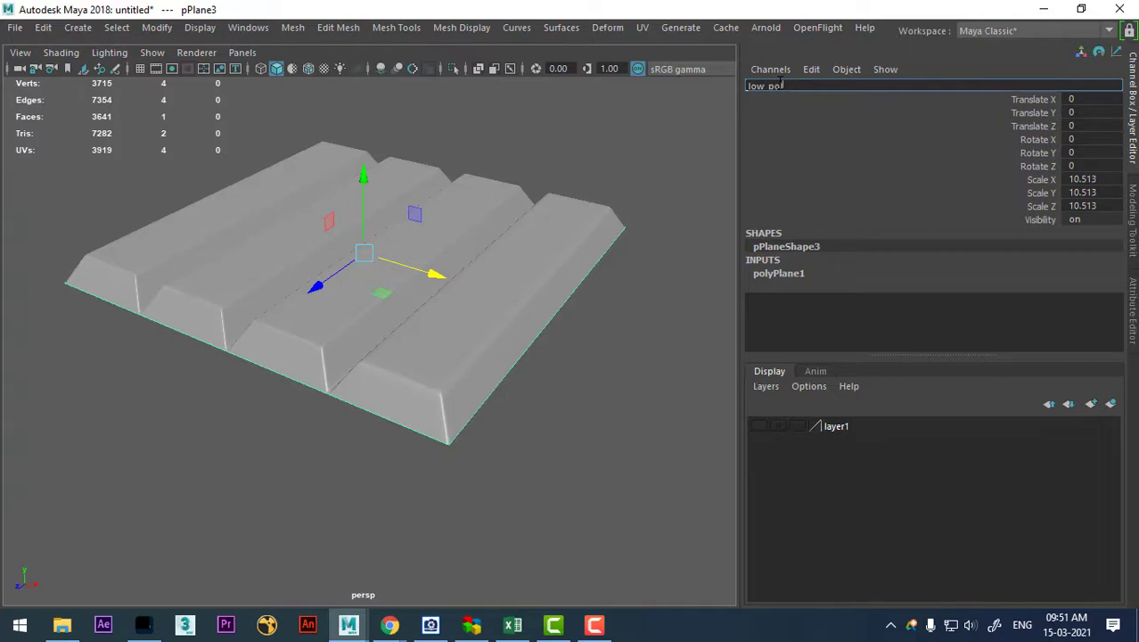
type("ly")
key("Return")
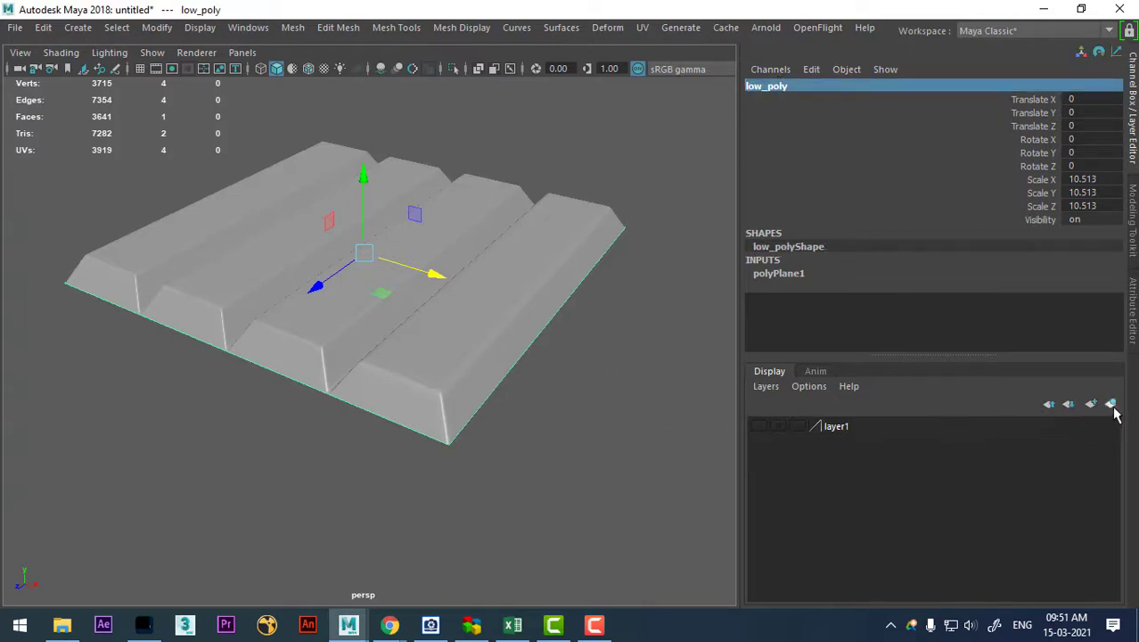
Put low_poly on a new display layer named lowpoly
left_click(1111, 404)
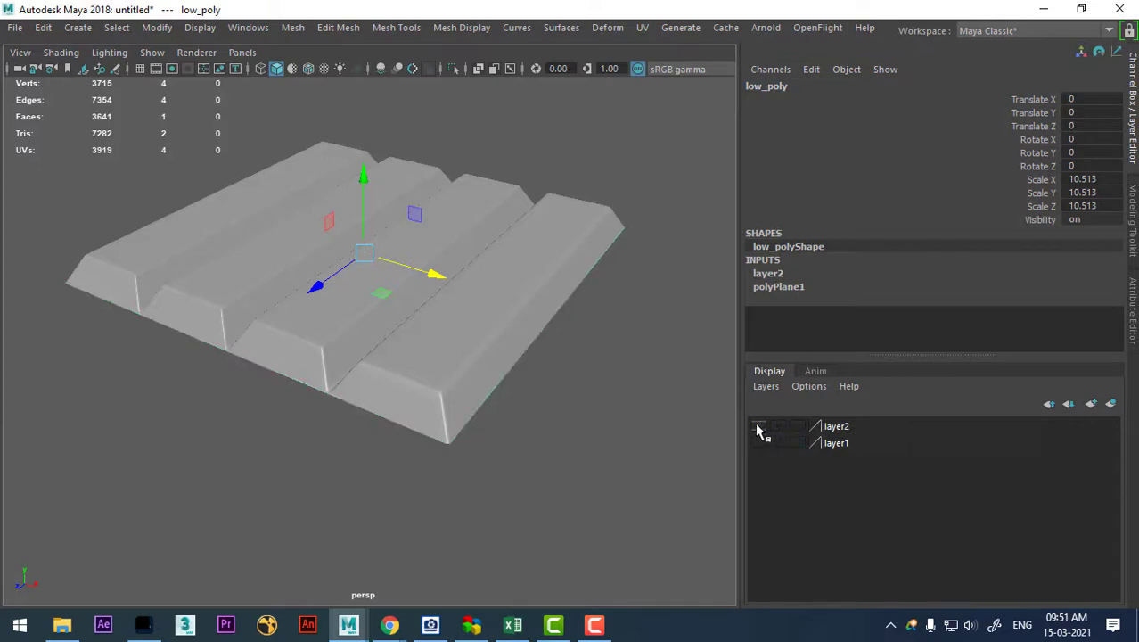
double_click(838, 426)
type("lowpoly")
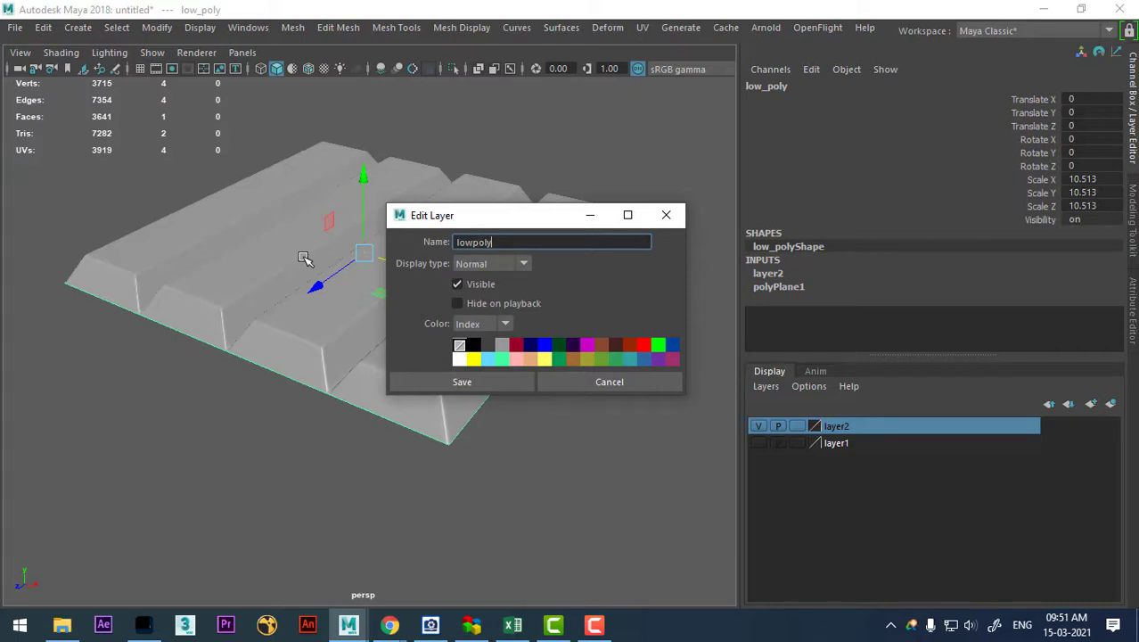
key("Return")
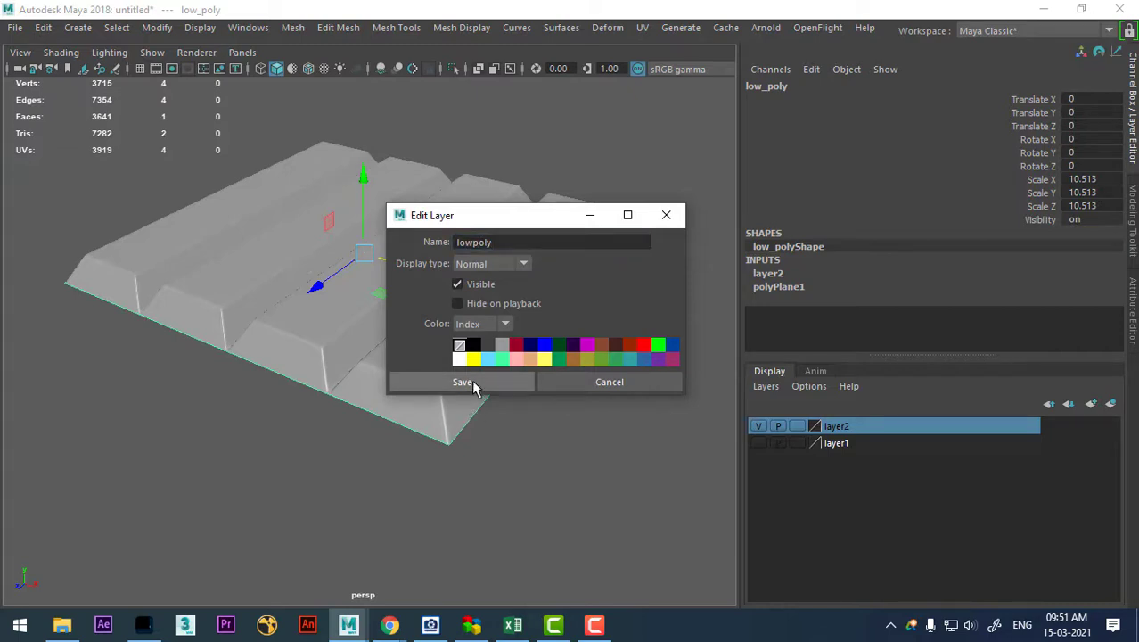
left_click(462, 381)
left_click(453, 352)
Create a new display layer for pPlane1 and name it highpoly
left_click(1112, 405)
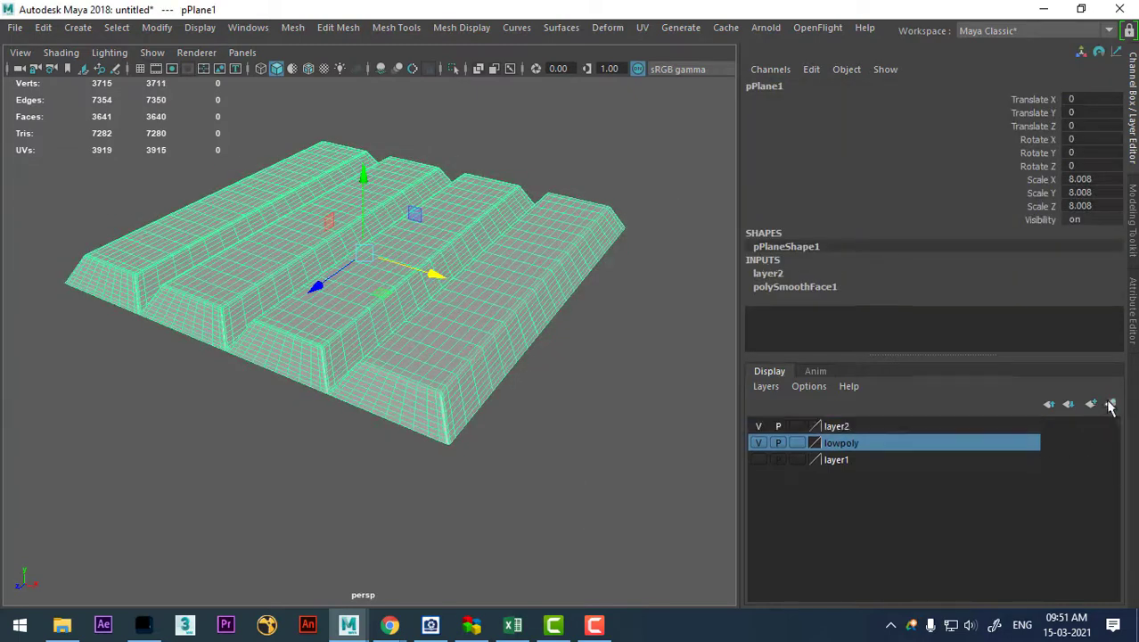
double_click(838, 427)
type("highpoly")
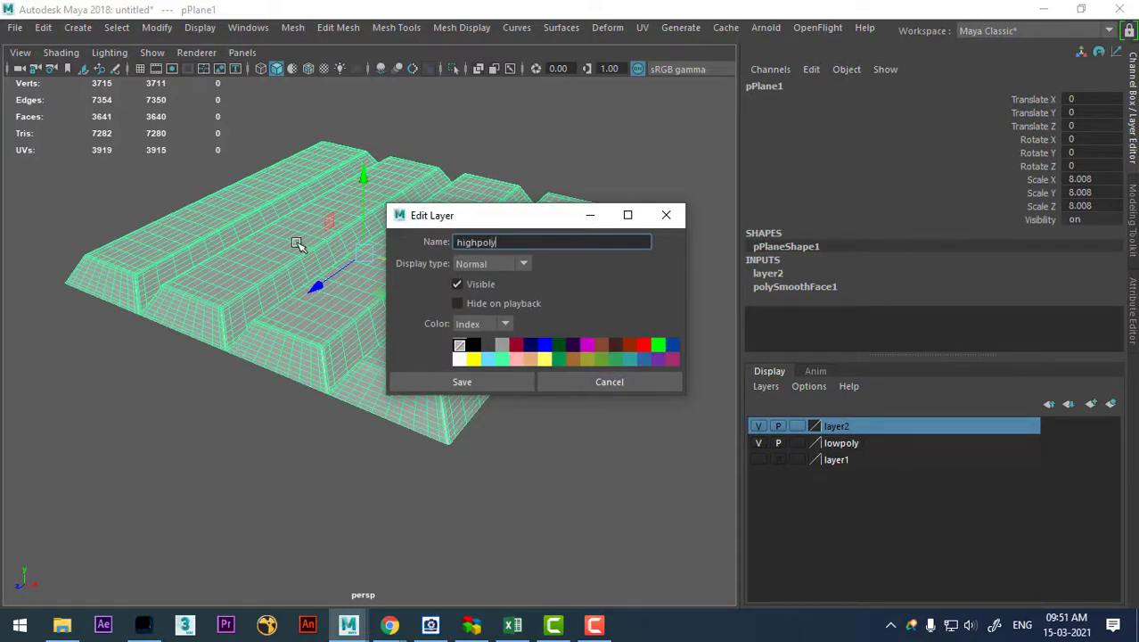
left_click(469, 391)
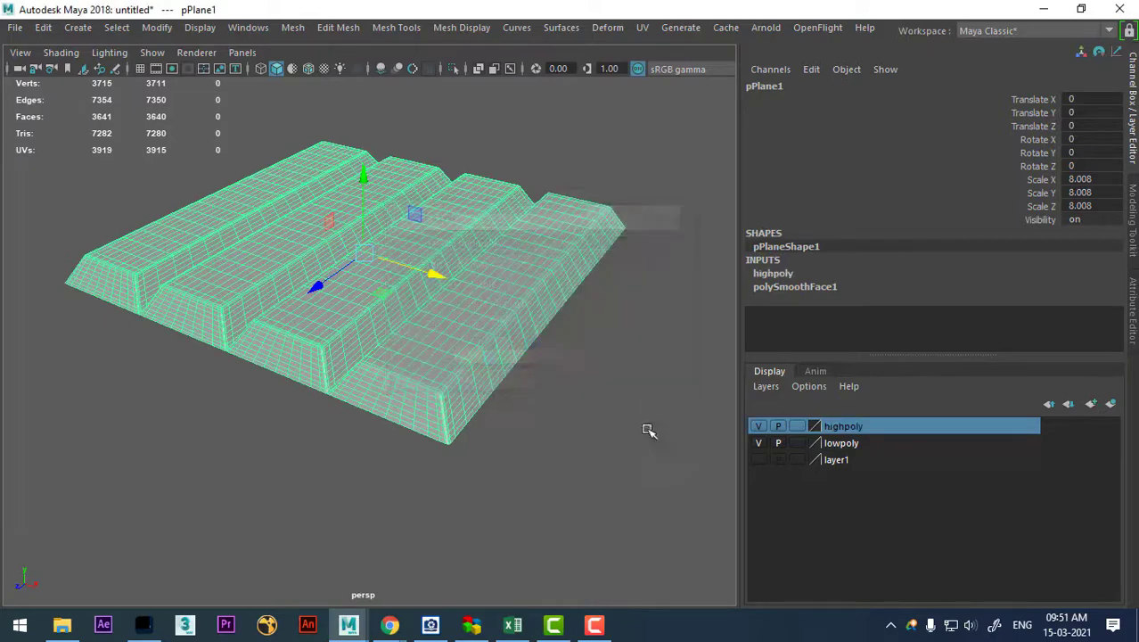
Toggle the highpoly and lowpoly layers' visibility to compare meshes, then switch to the Rendering menu set
left_click(758, 426)
left_click(758, 426)
left_click(758, 425)
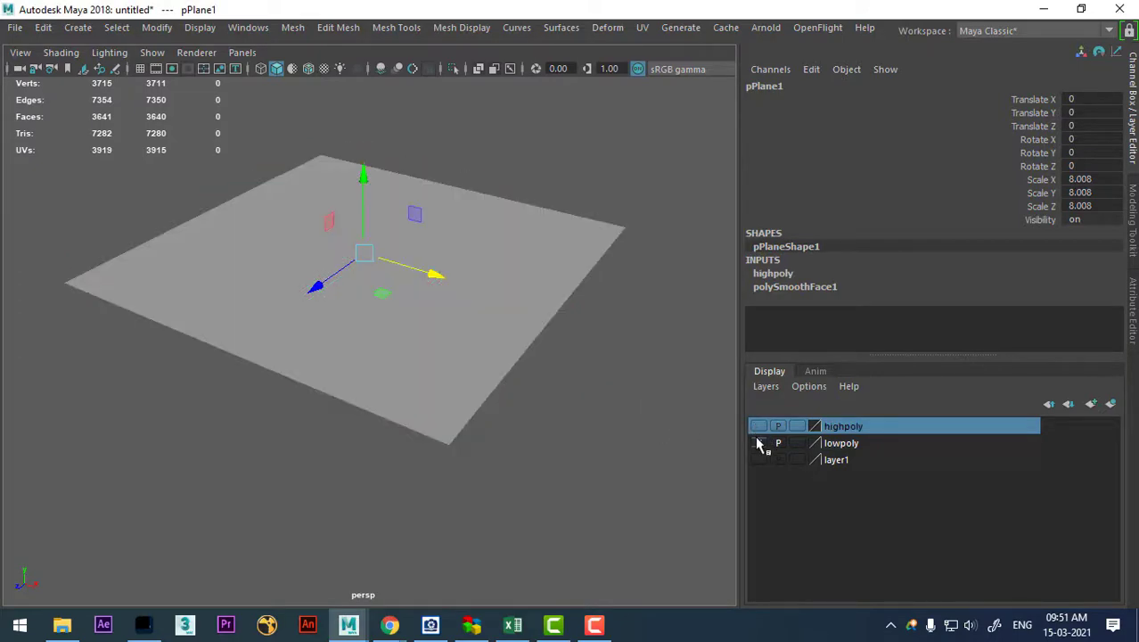
left_click(758, 442)
left_click(758, 442)
left_click(758, 425)
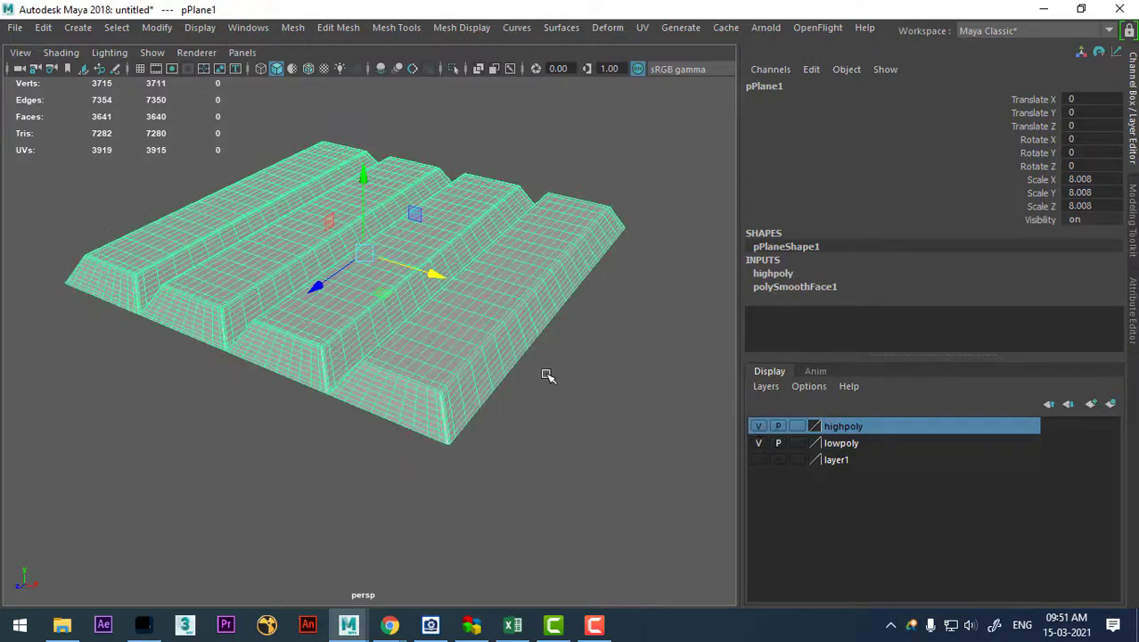
left_click_drag(481, 492, 460, 438, "alt")
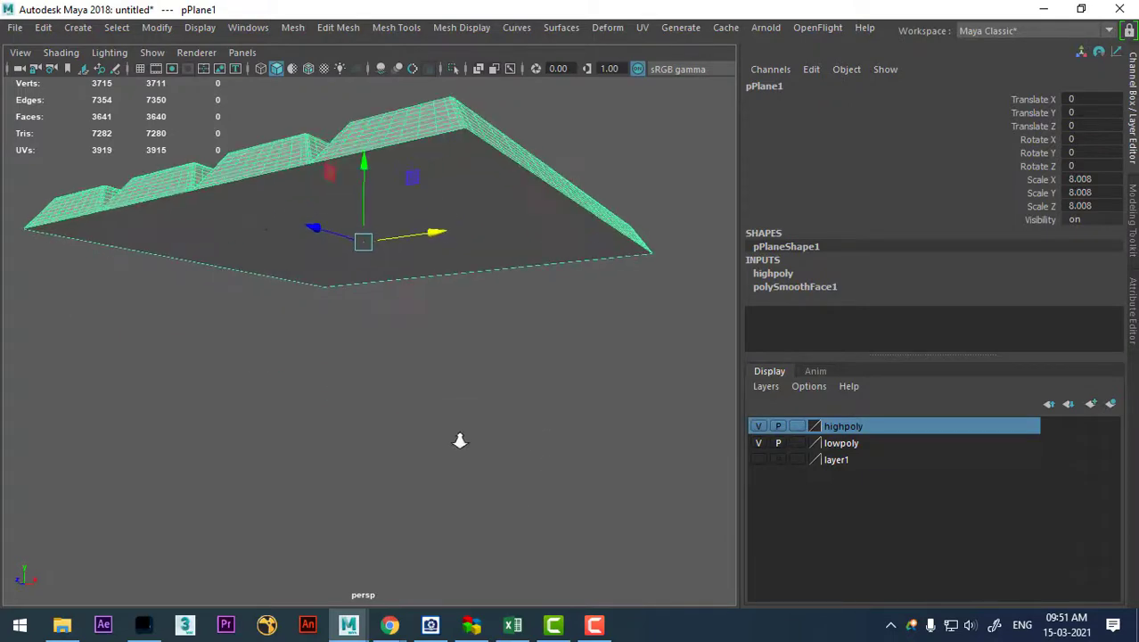
left_click(526, 185)
mouse_move(526, 185)
left_mouse_down("alt")
mouse_move(521, 301)
mouse_move(588, 359)
mouse_move(525, 380)
left_mouse_up("alt")
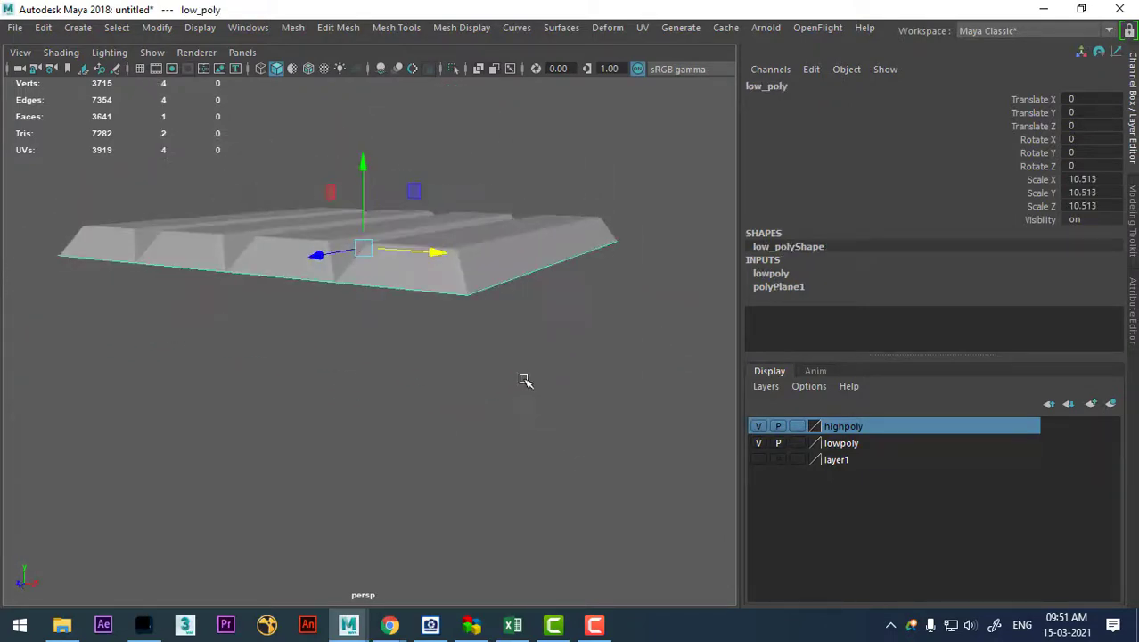
left_click(758, 426)
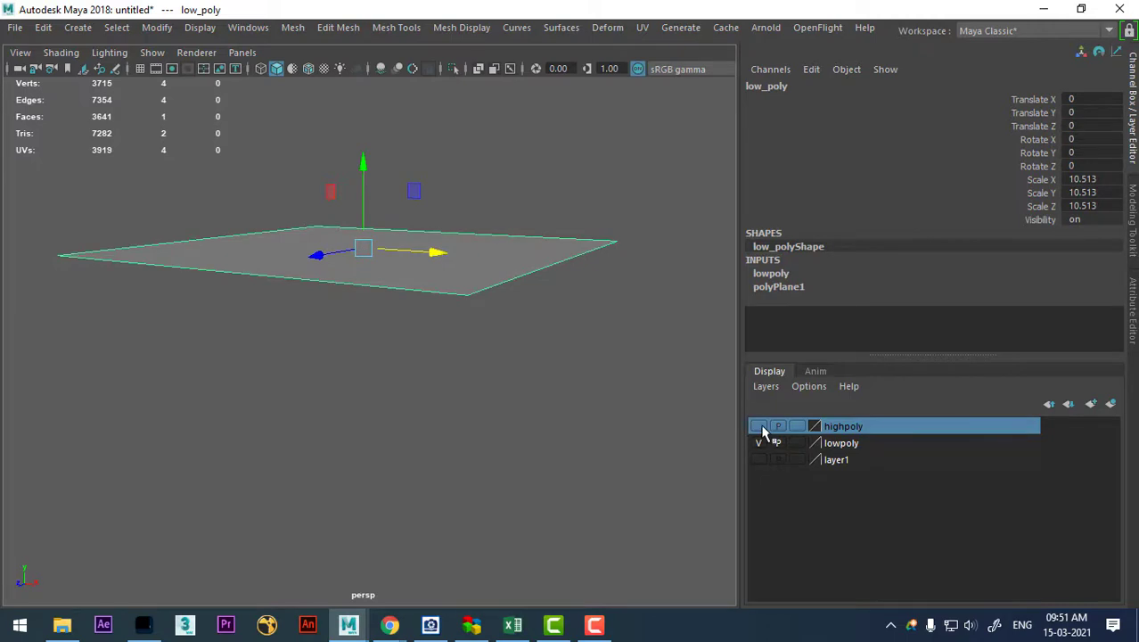
left_click(757, 426)
mouse_move(433, 386)
left_mouse_down("alt")
mouse_move(397, 452)
mouse_move(424, 437)
left_mouse_up("alt")
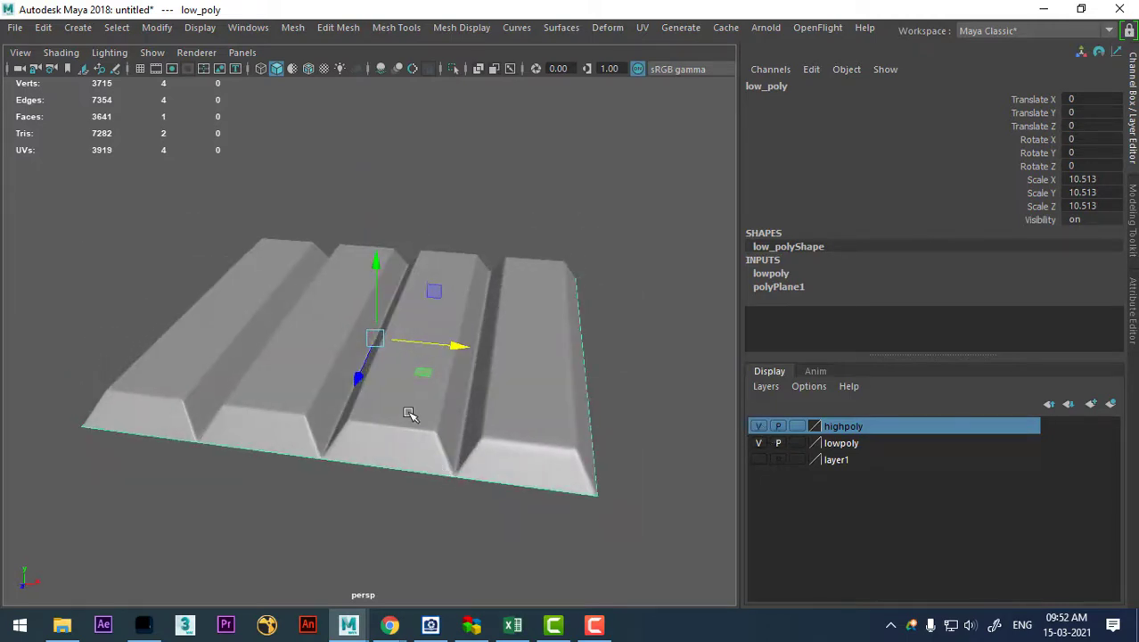
key("F6")
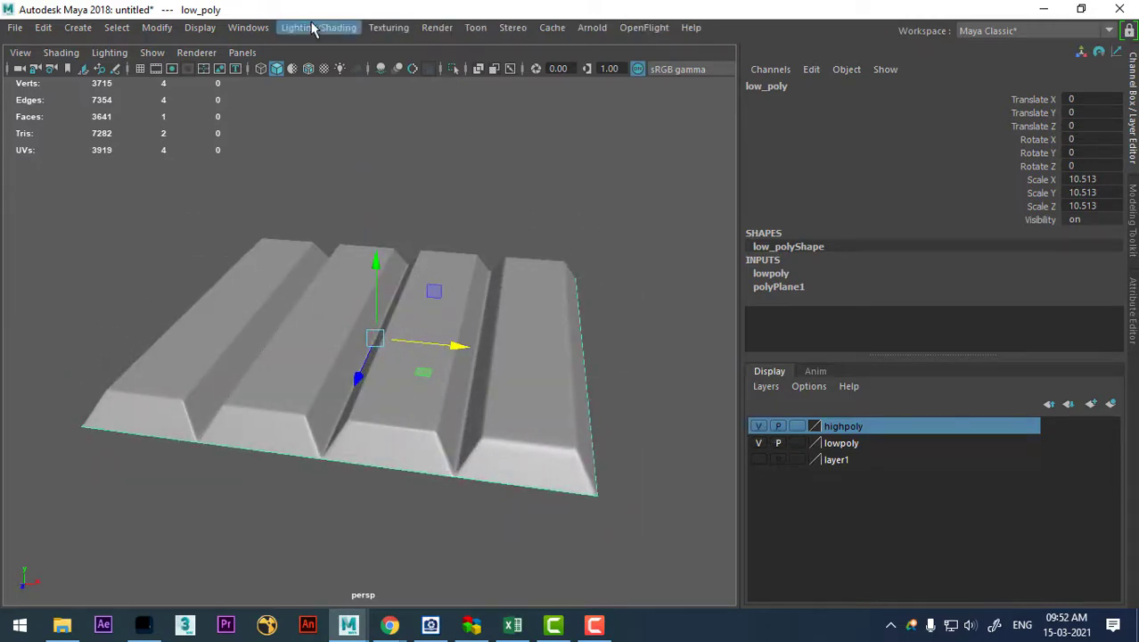
Open Transfer Maps and make low_poly the only target mesh
left_click(312, 28)
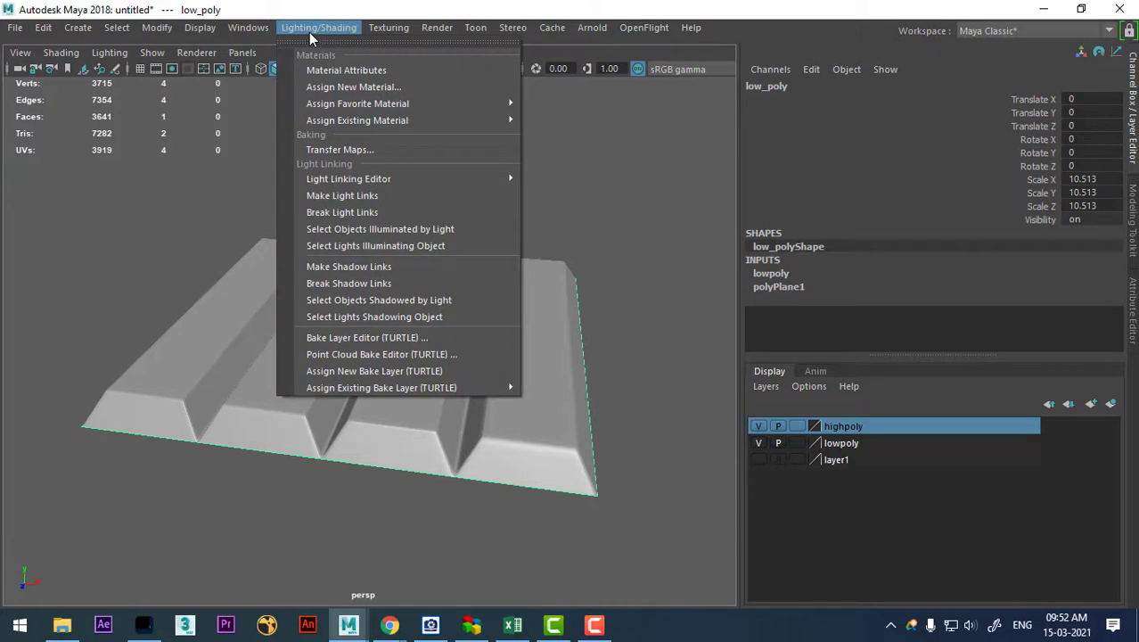
left_click(343, 151)
mouse_move(965, 109)
left_mouse_down()
mouse_move(833, 106)
mouse_move(793, 92)
left_mouse_up()
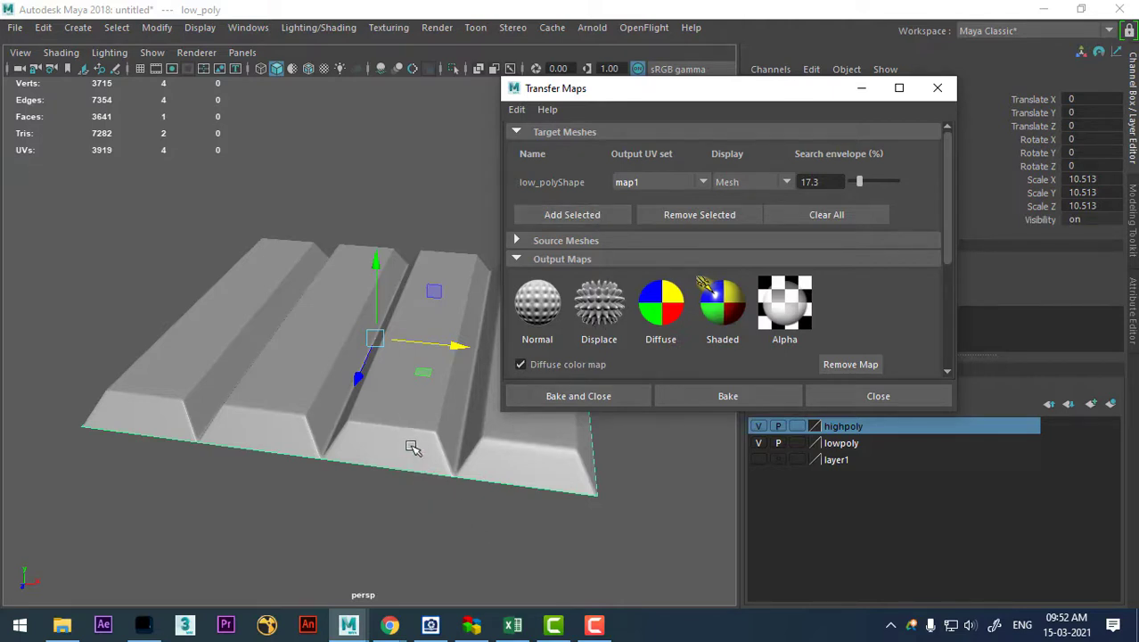
left_click(413, 442)
left_click(518, 543)
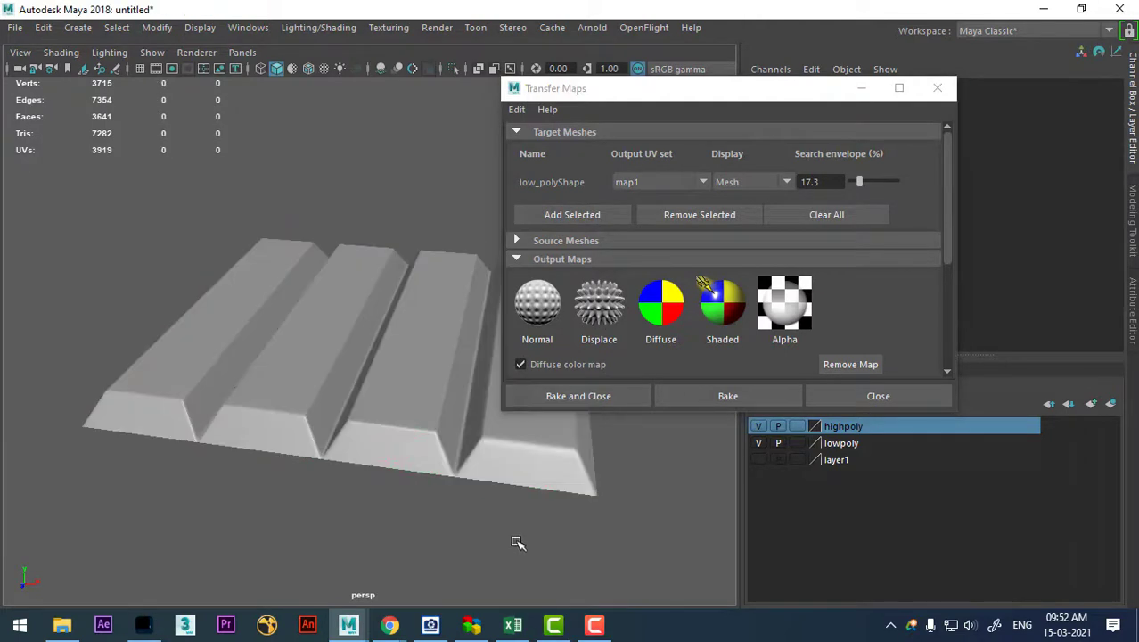
mouse_move(468, 505)
left_mouse_down("alt")
mouse_move(427, 468)
mouse_move(376, 272)
mouse_move(433, 419)
left_mouse_up("alt")
left_click(376, 271)
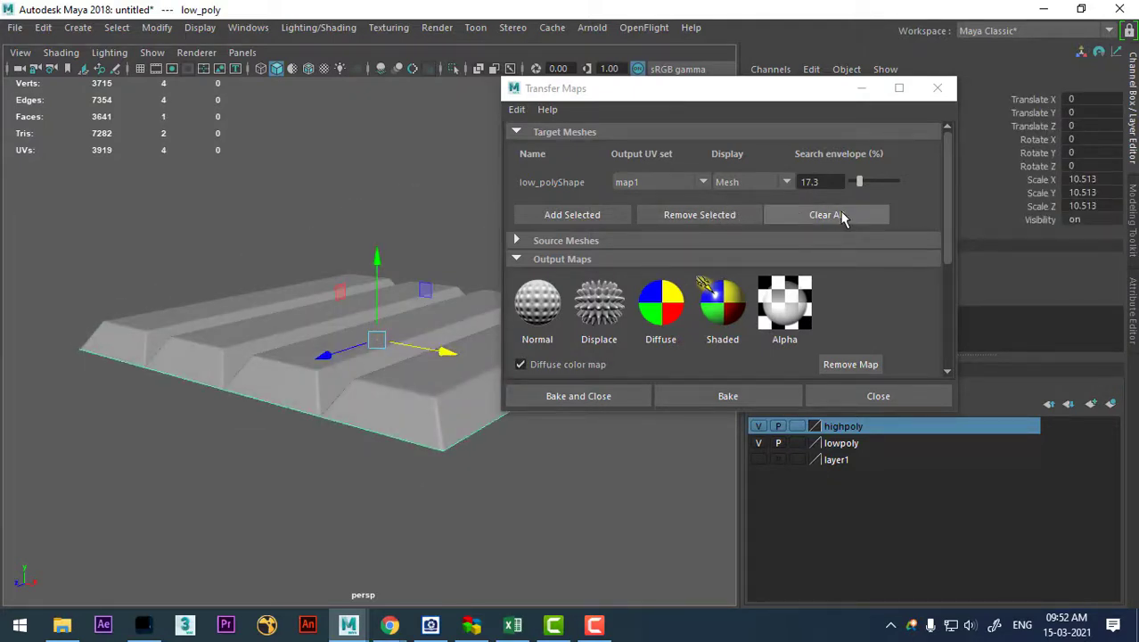
left_click(841, 217)
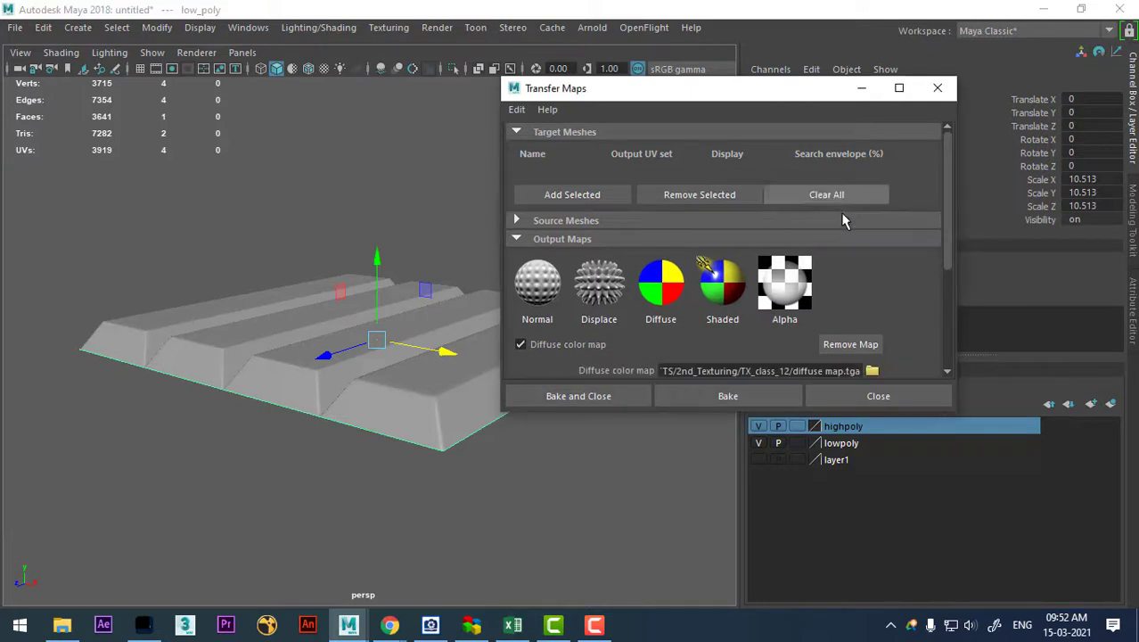
left_click(572, 196)
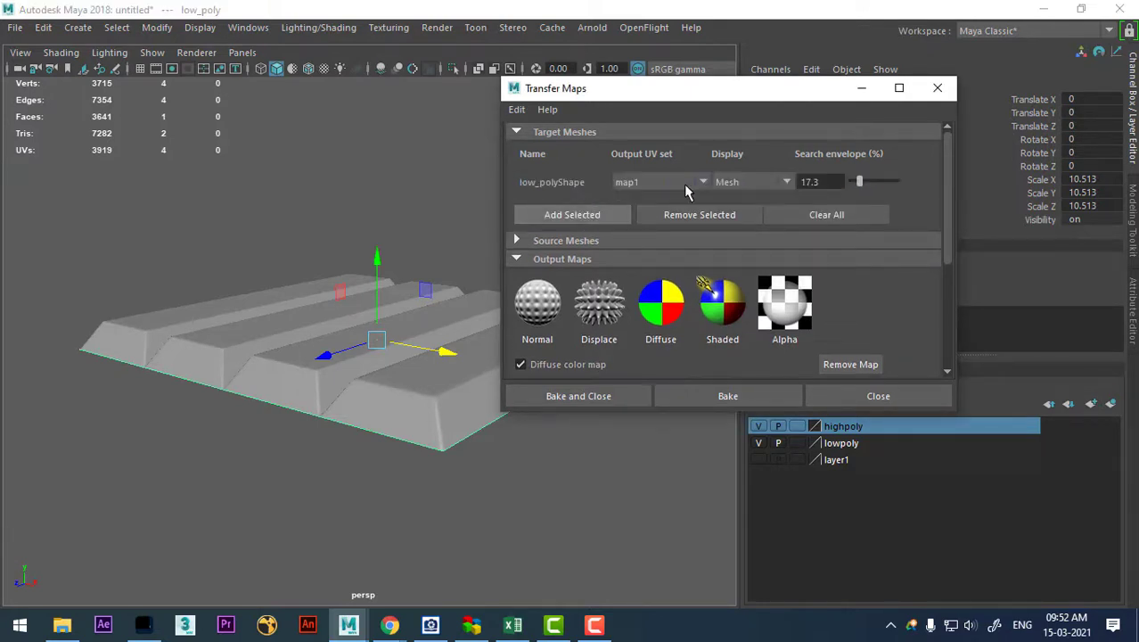
Display the target's search envelope and set it to 11.5%
left_click(772, 184)
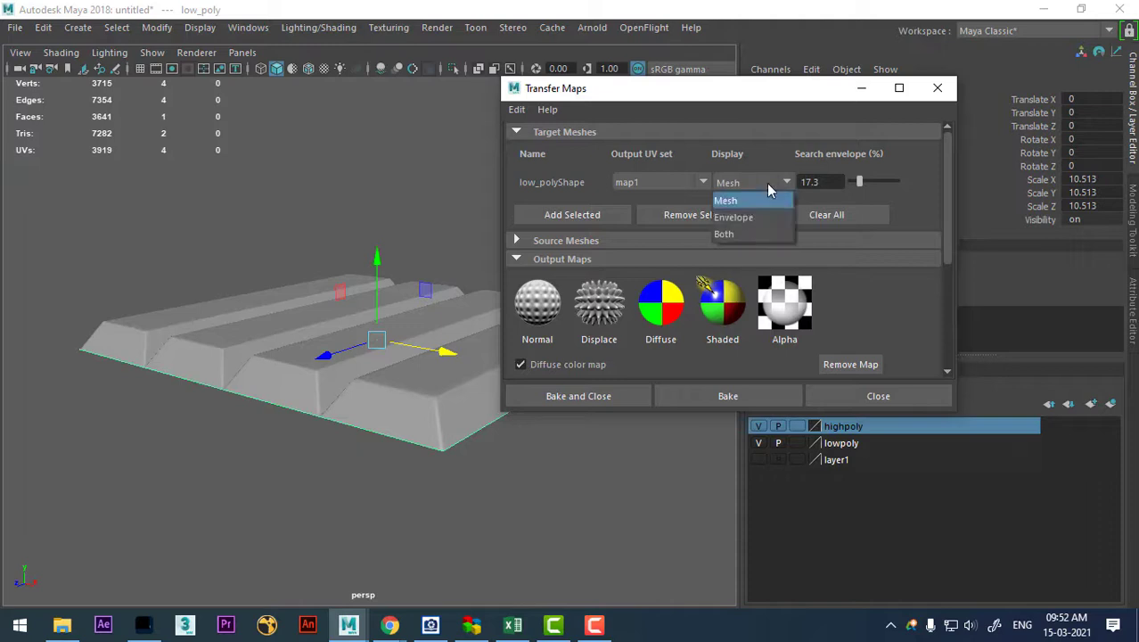
left_click(760, 227)
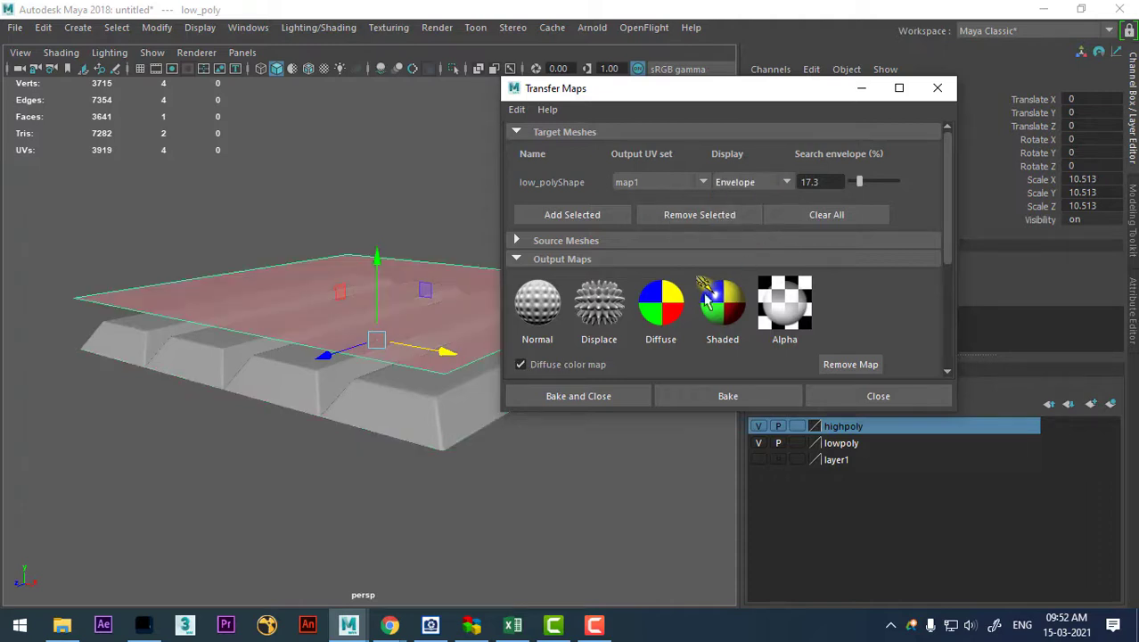
mouse_move(236, 421)
left_mouse_down("alt")
mouse_move(321, 505)
mouse_move(295, 453)
mouse_move(358, 460)
left_mouse_up("alt")
left_click_drag(863, 183, 857, 183)
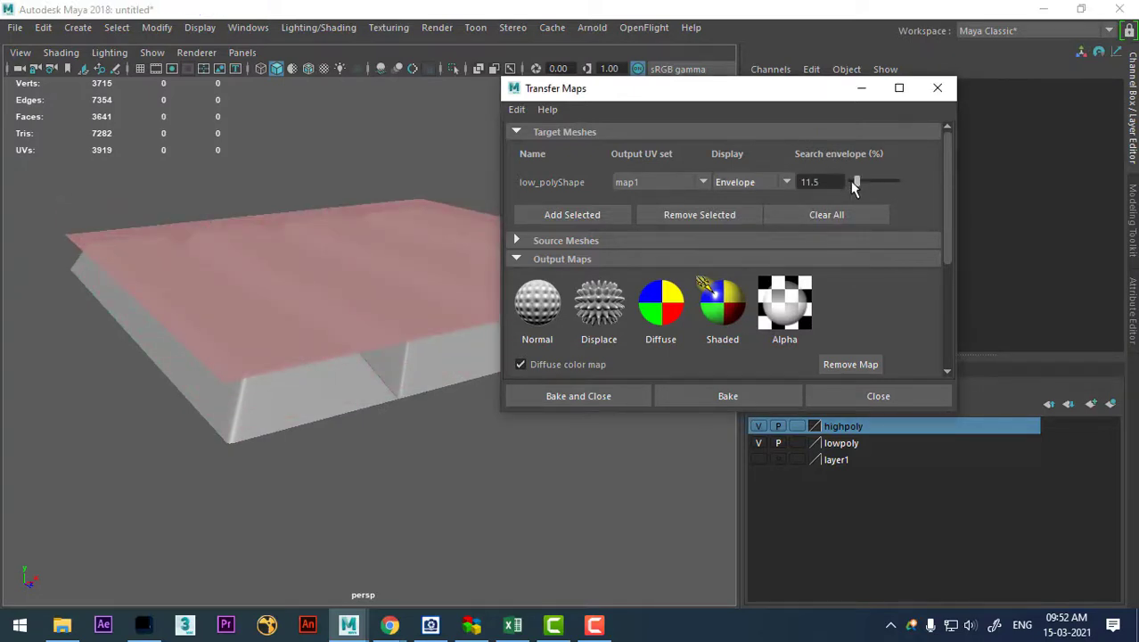
mouse_move(433, 407)
left_mouse_down("alt")
mouse_move(391, 398)
mouse_move(379, 379)
mouse_move(496, 443)
mouse_move(346, 398)
mouse_move(425, 474)
mouse_move(373, 409)
mouse_move(381, 394)
mouse_move(309, 384)
left_mouse_up("alt")
Add the high-poly panel pPlaneShape1 as the source mesh
left_click(555, 241)
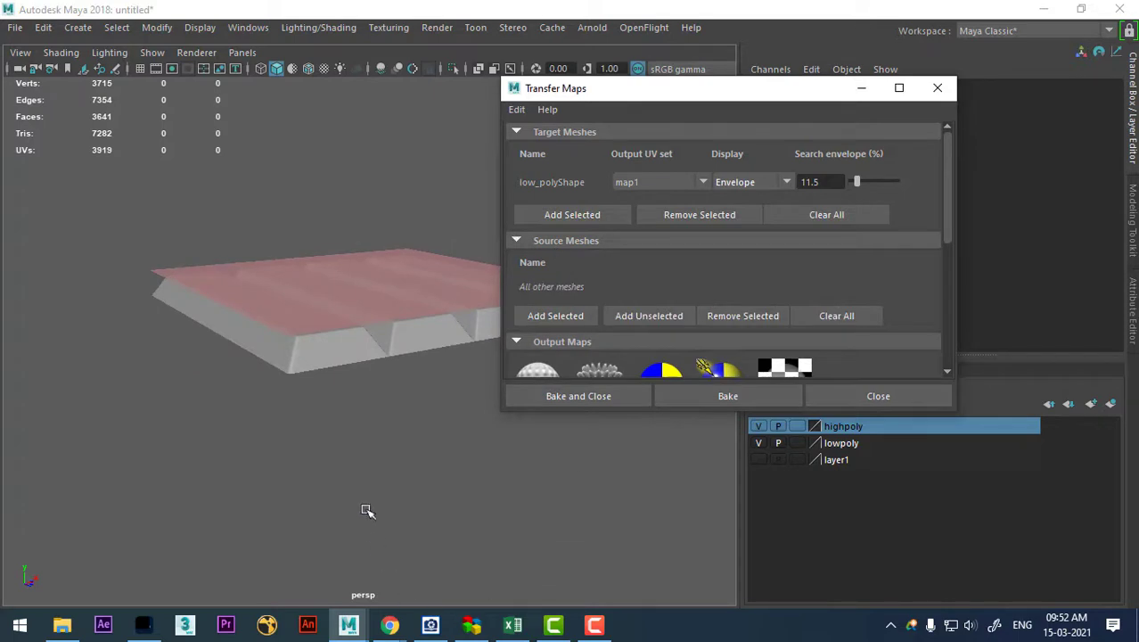
left_click(304, 351)
left_click(552, 317)
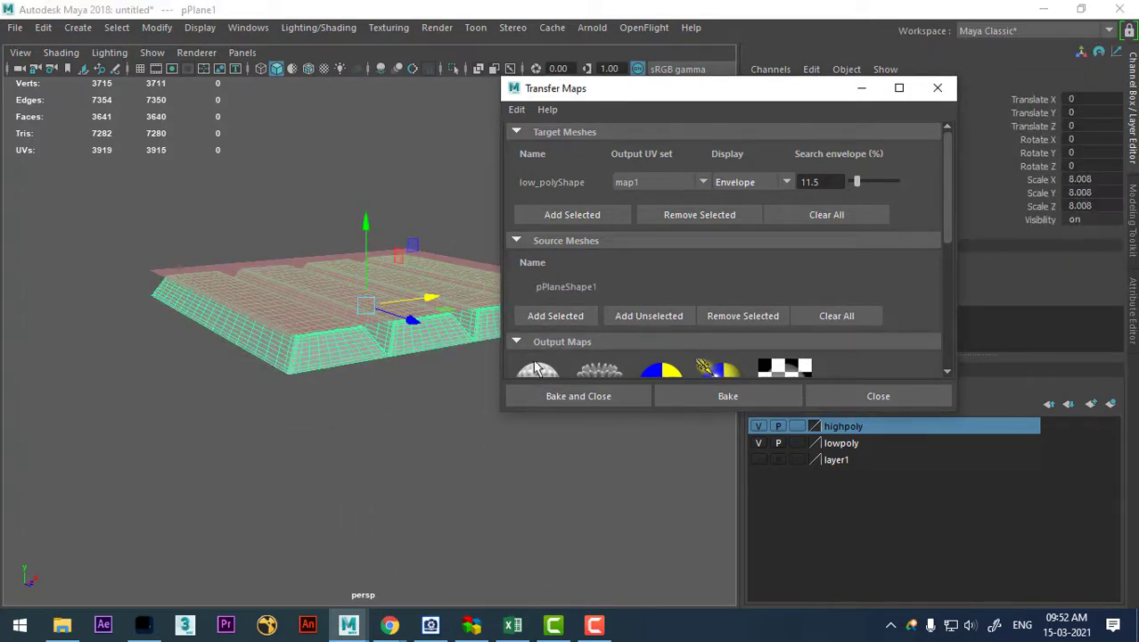
left_click_drag(397, 405, 333, 443, "alt")
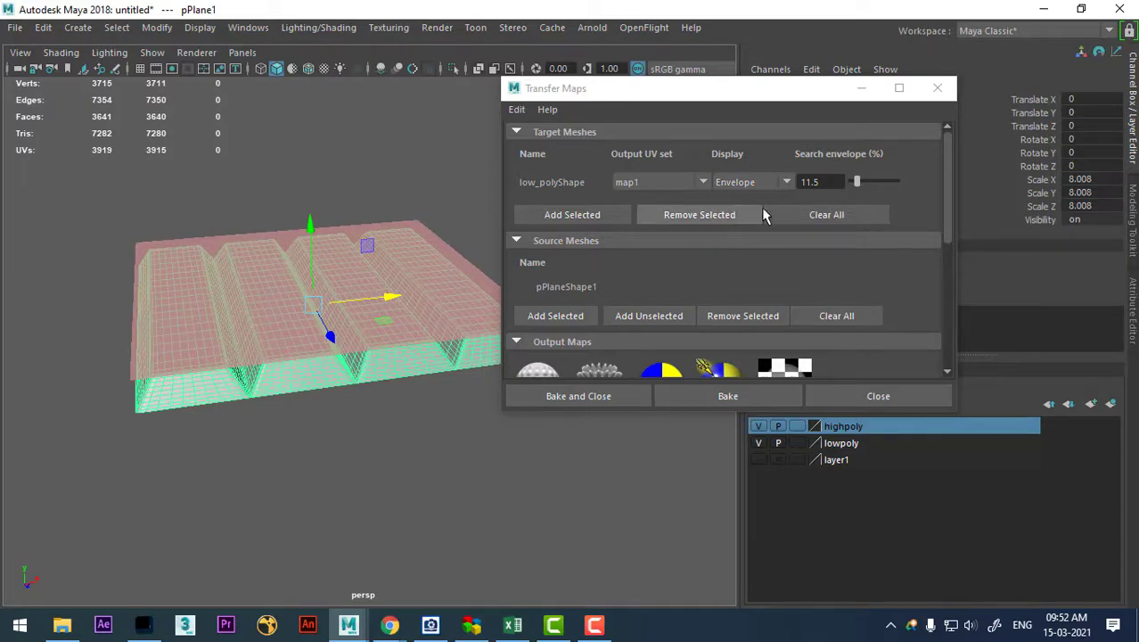
scroll(692, 215, "down", 3)
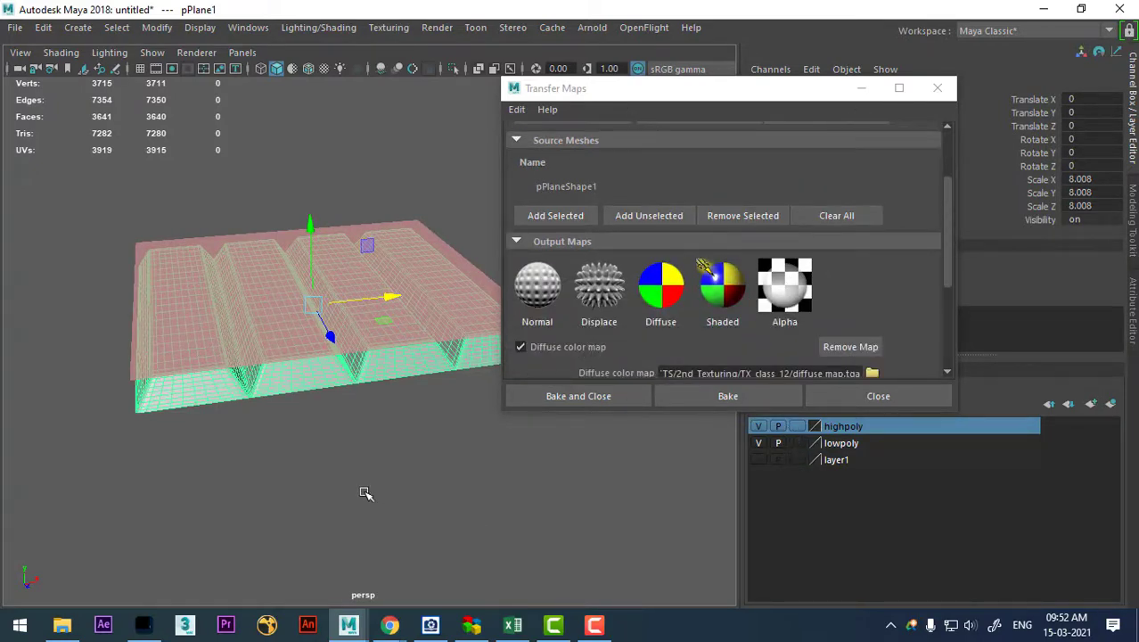
left_click_drag(335, 444, 339, 389, "alt")
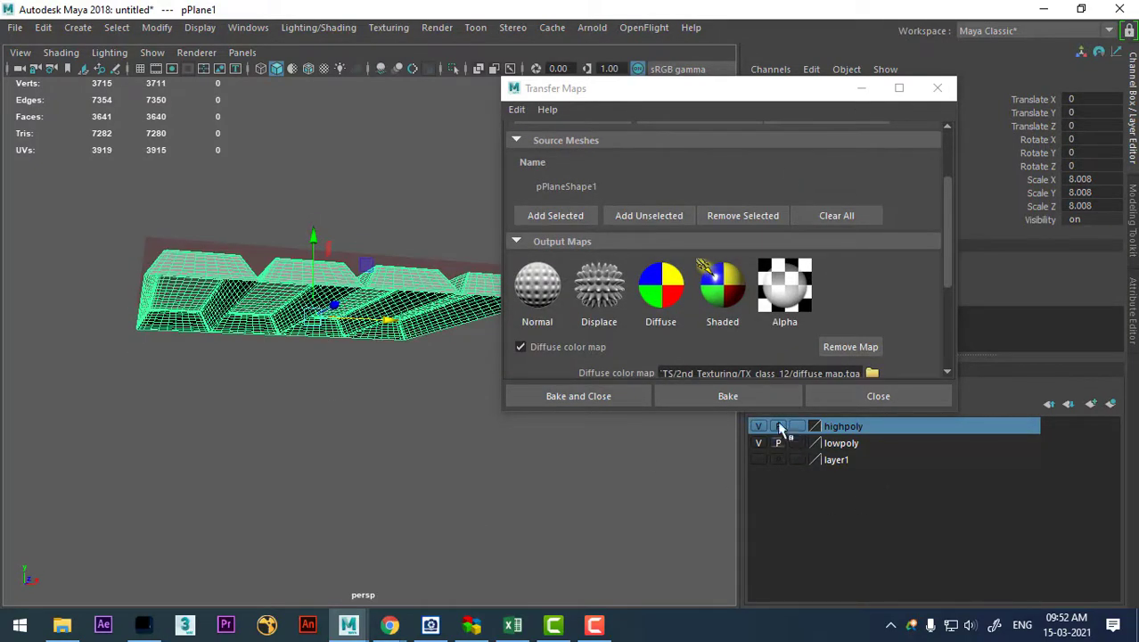
left_click_drag(770, 94, 744, 34)
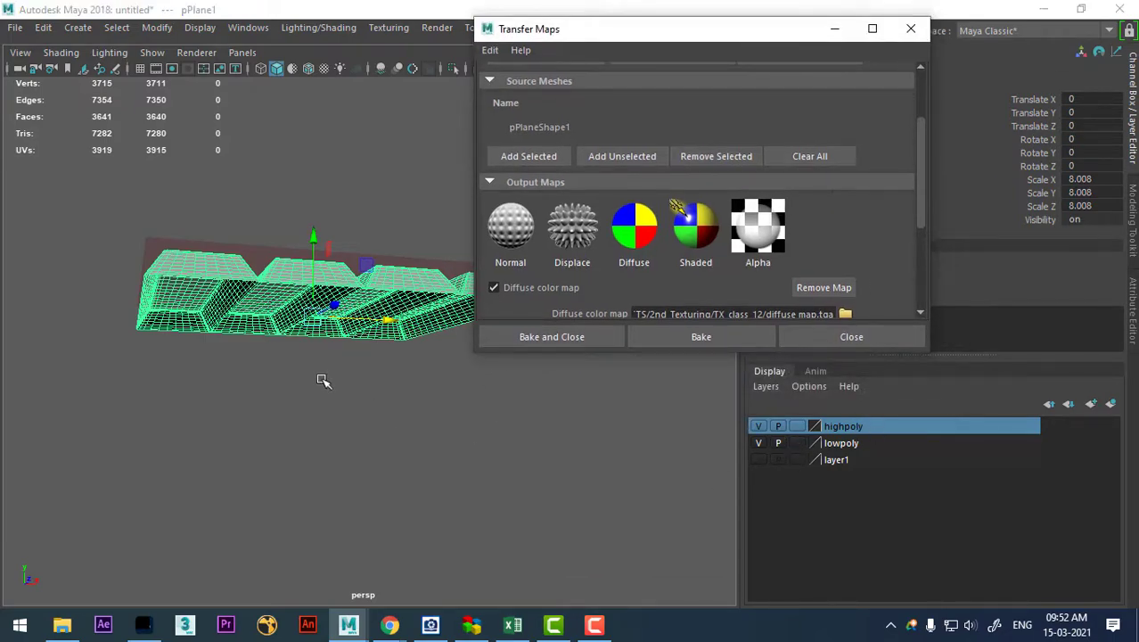
mouse_move(323, 382)
left_mouse_down("alt")
mouse_move(287, 310)
mouse_move(376, 453)
mouse_move(361, 401)
left_mouse_up("alt")
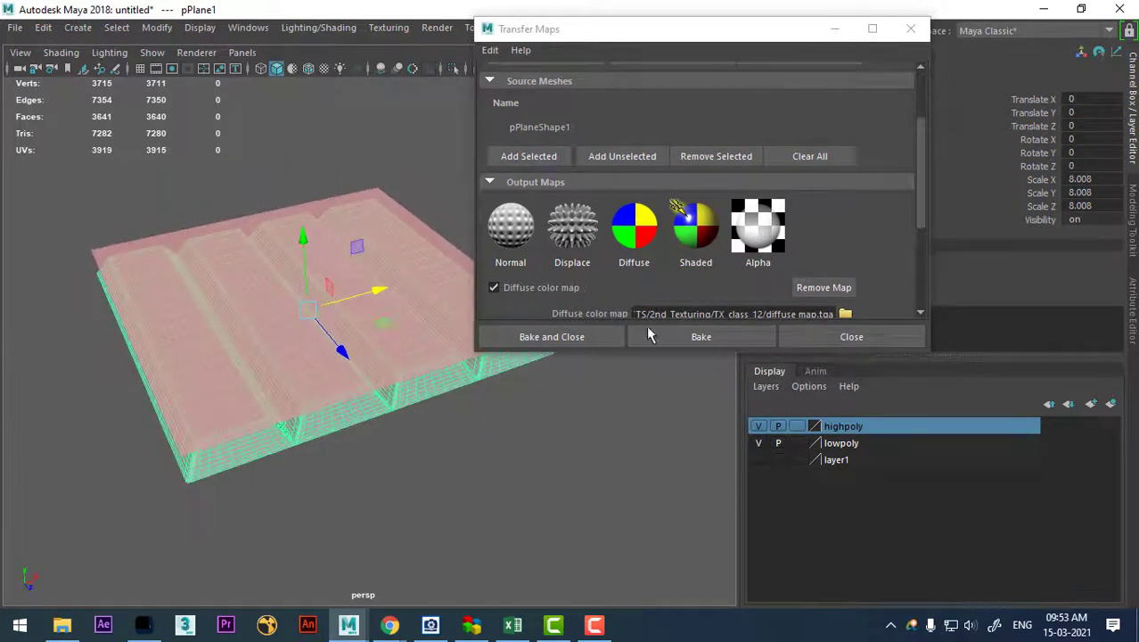
scroll(844, 277, "down", 2)
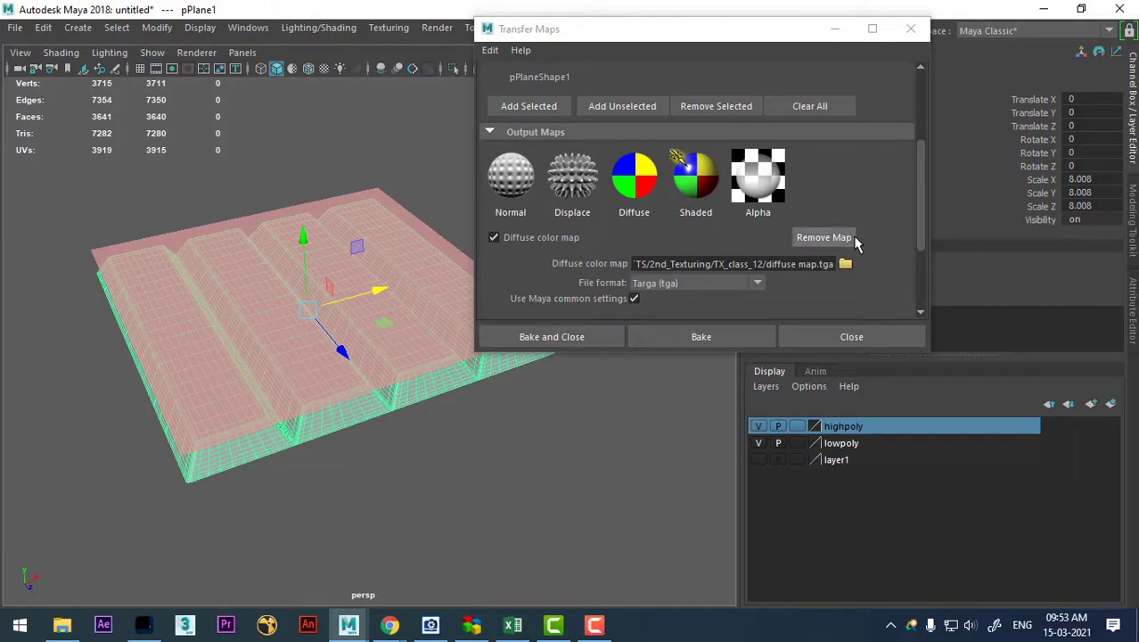
Swap the Diffuse output for a Normal map output and browse for its save path
left_click(848, 237)
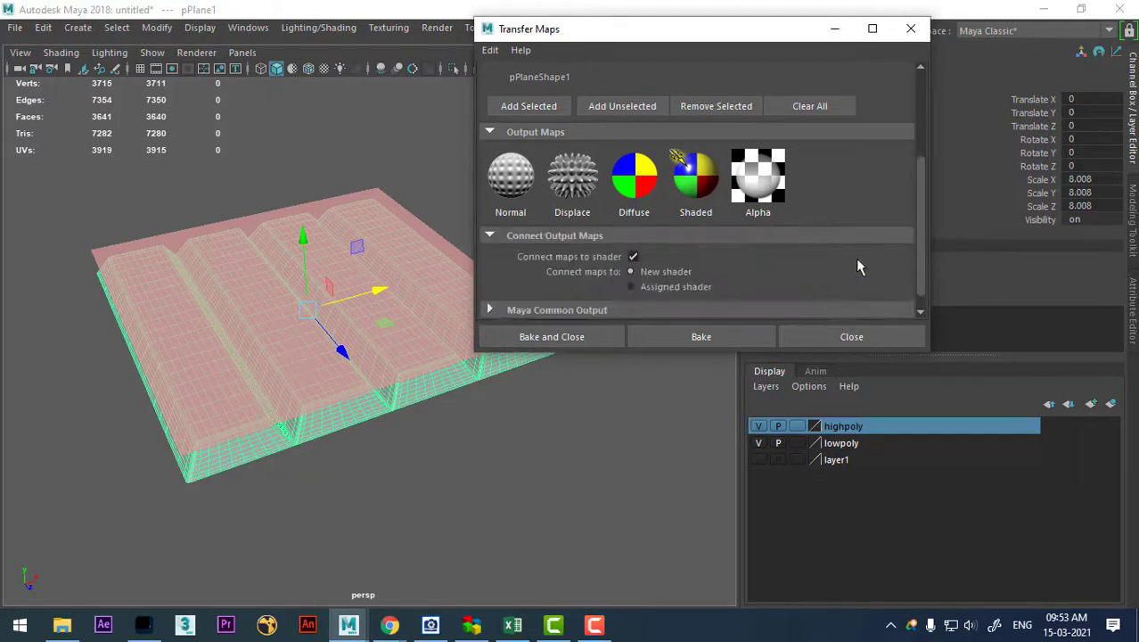
left_click(512, 176)
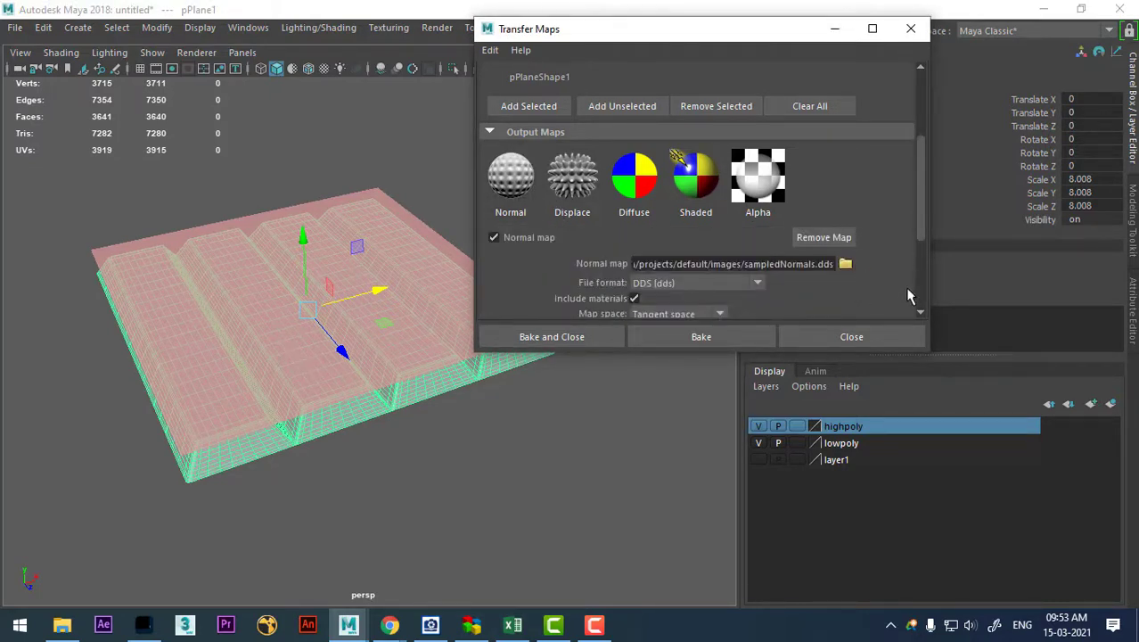
left_click(845, 265)
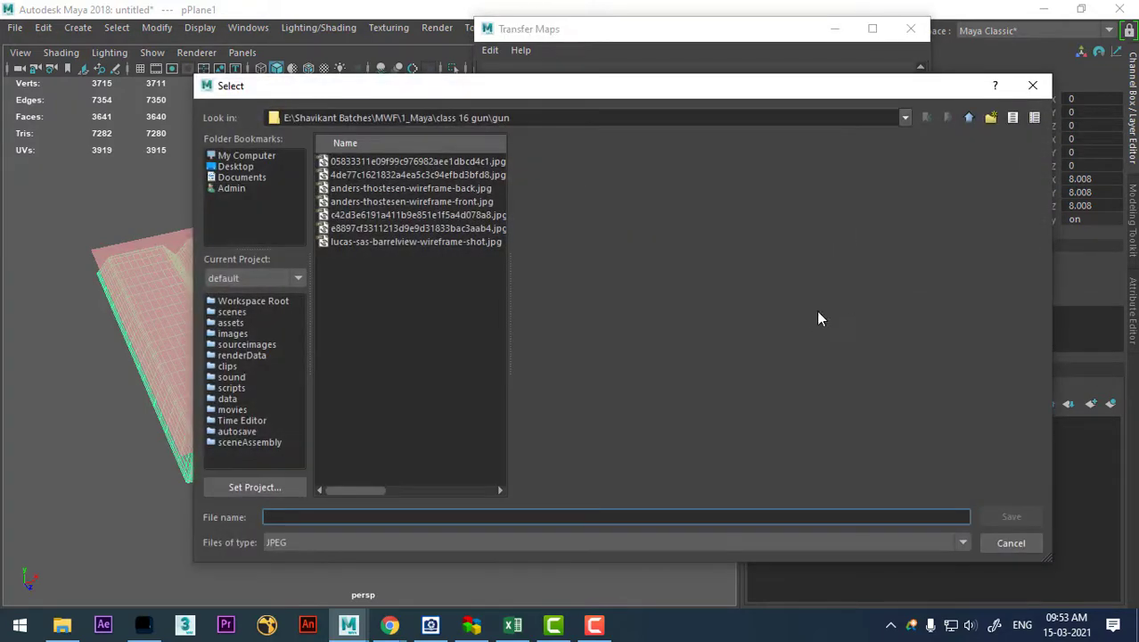
Create a folder named 'baking in maya' on the Desktop
left_click(235, 167)
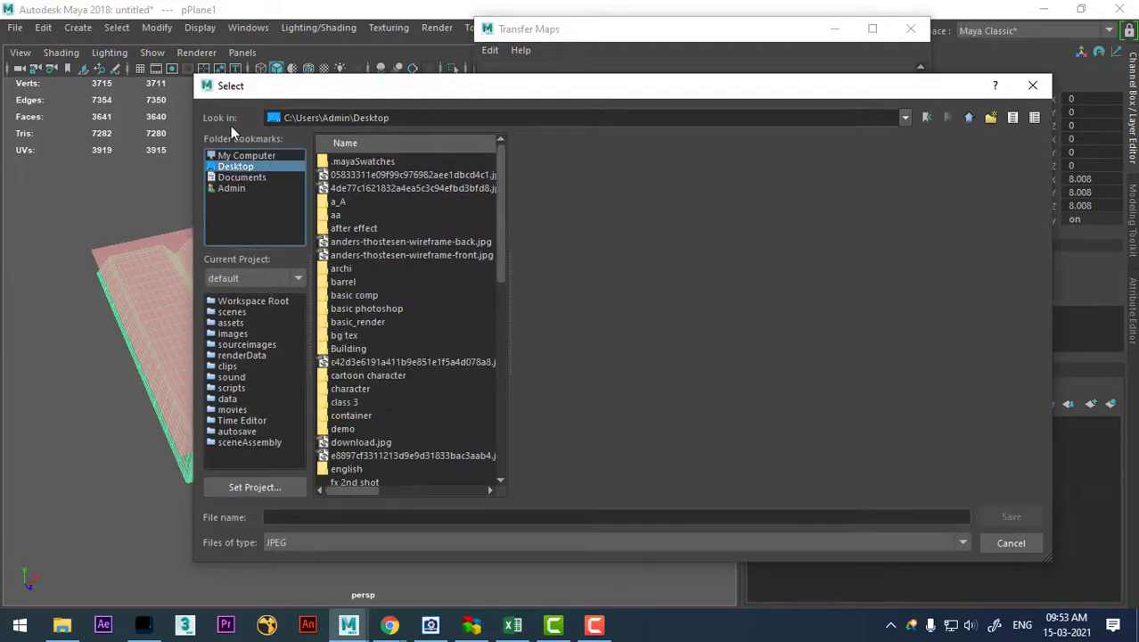
left_click(989, 118)
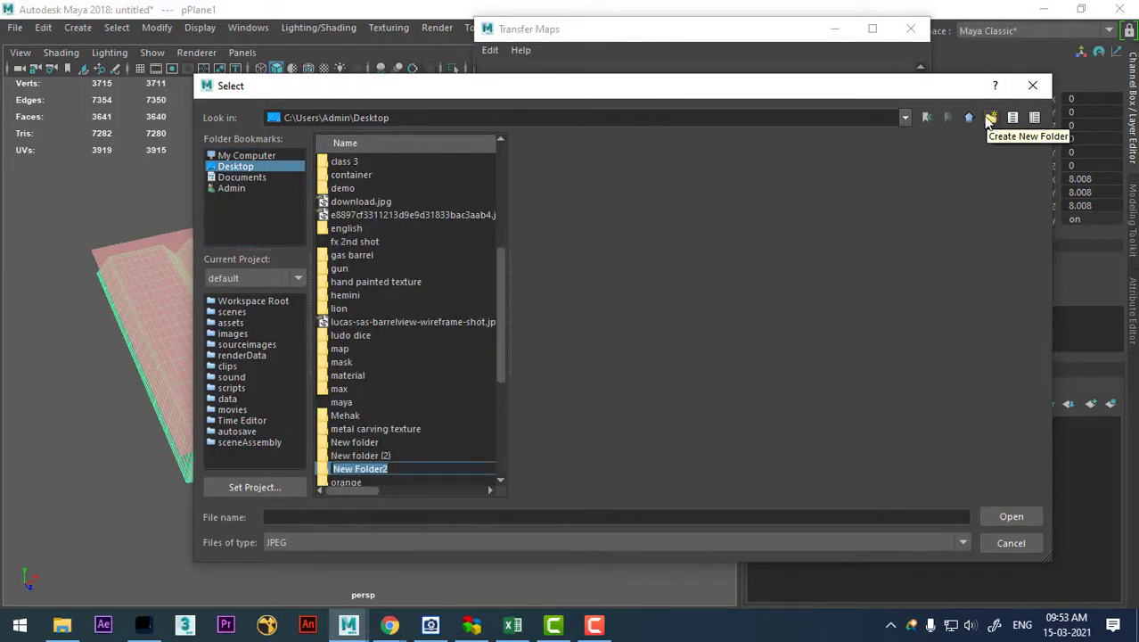
type("baking")
type(" in maya")
key("Return")
key("Return")
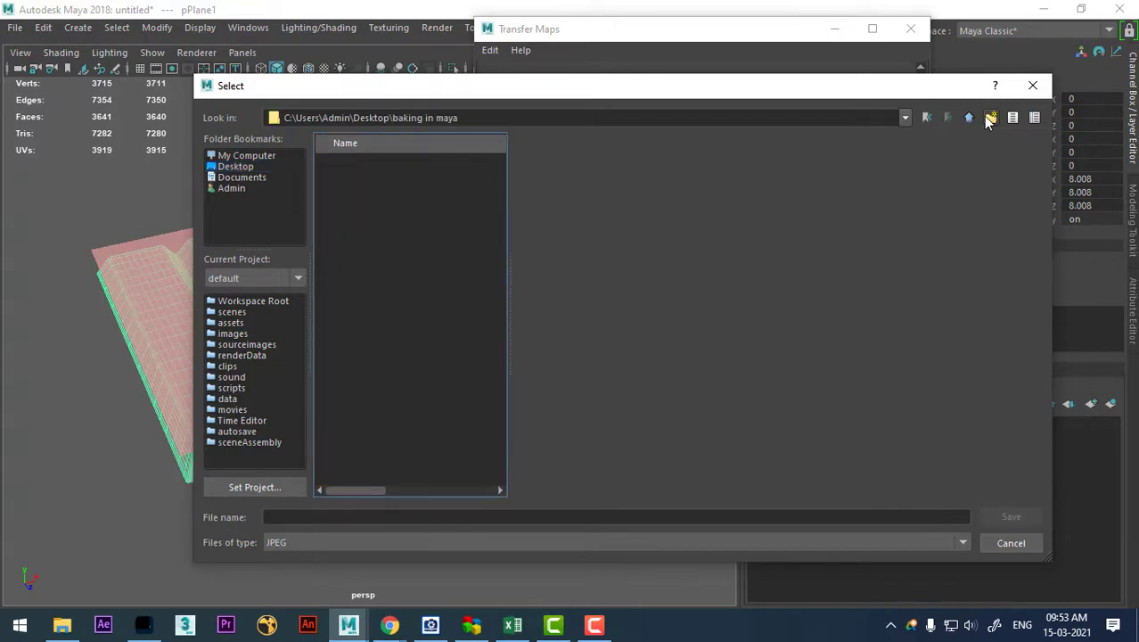
Save the normal map as 'normal map' in JPEG format inside that folder
left_click(423, 517)
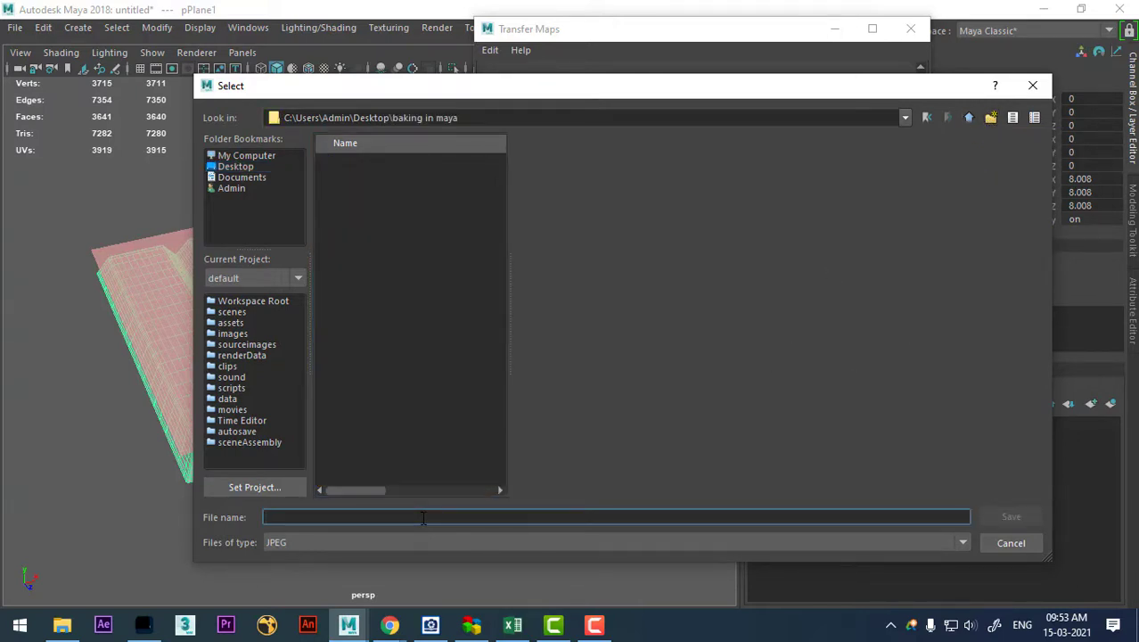
type("ba")
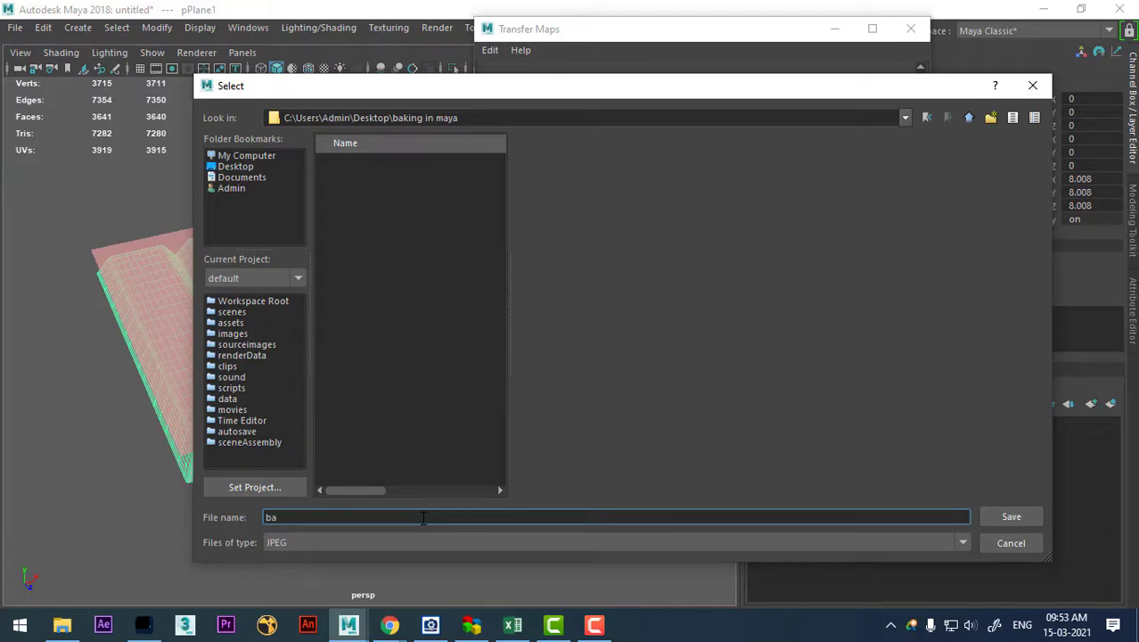
key("BackSpace")
key("BackSpace")
type("nor")
type("mal")
type(" ma")
left_click(961, 544)
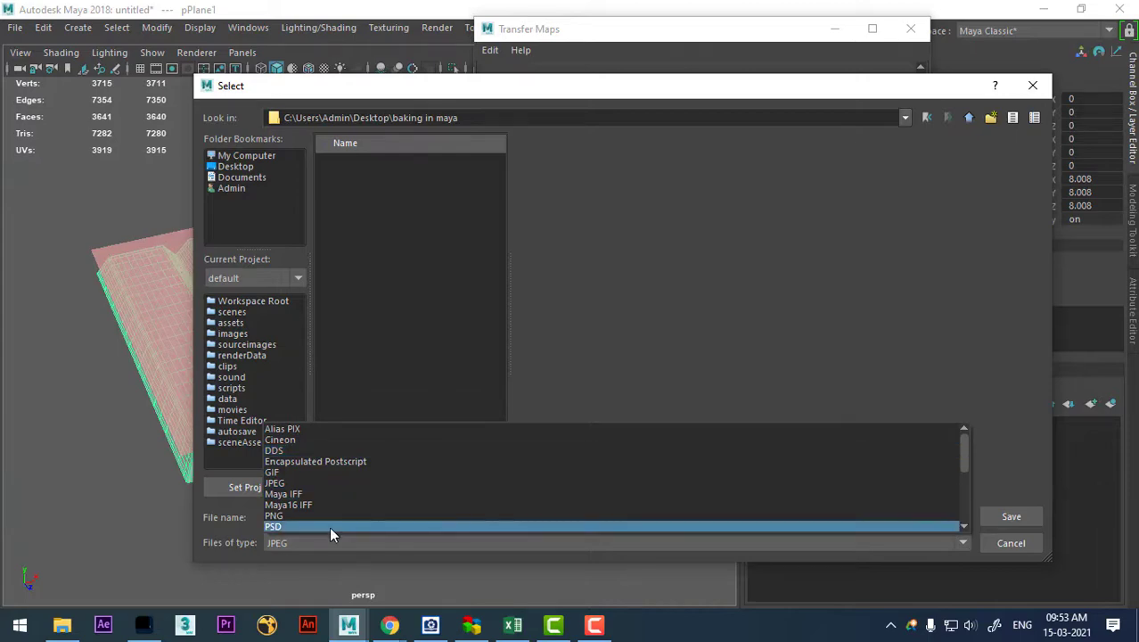
left_click(250, 562)
left_click(1025, 517)
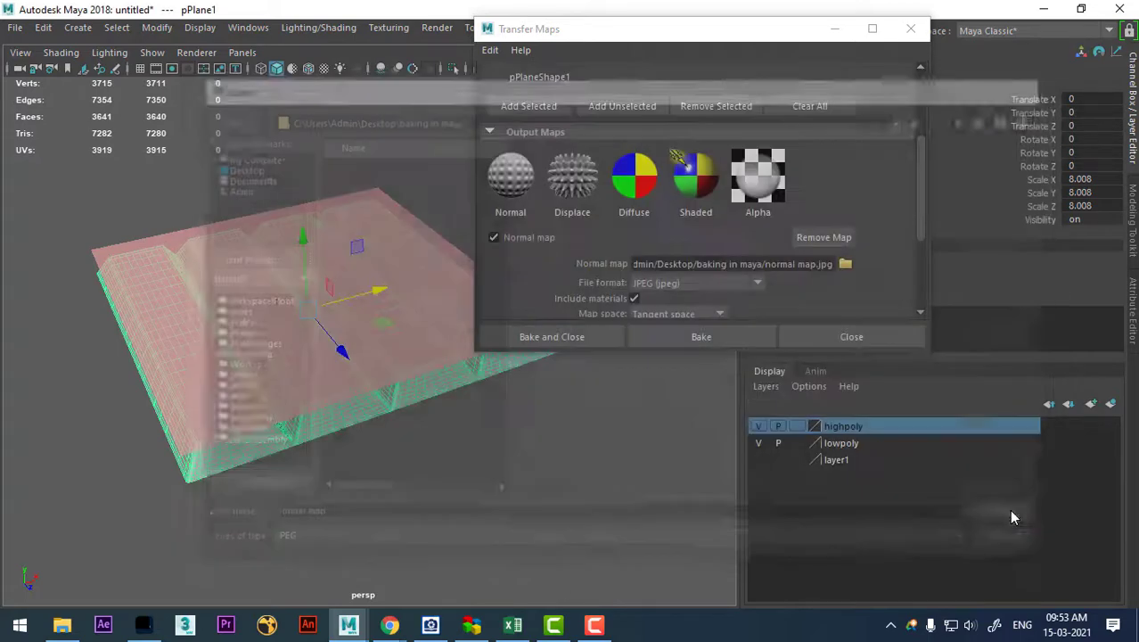
Bake the normal map, then select low_poly in the top view
left_click(553, 338)
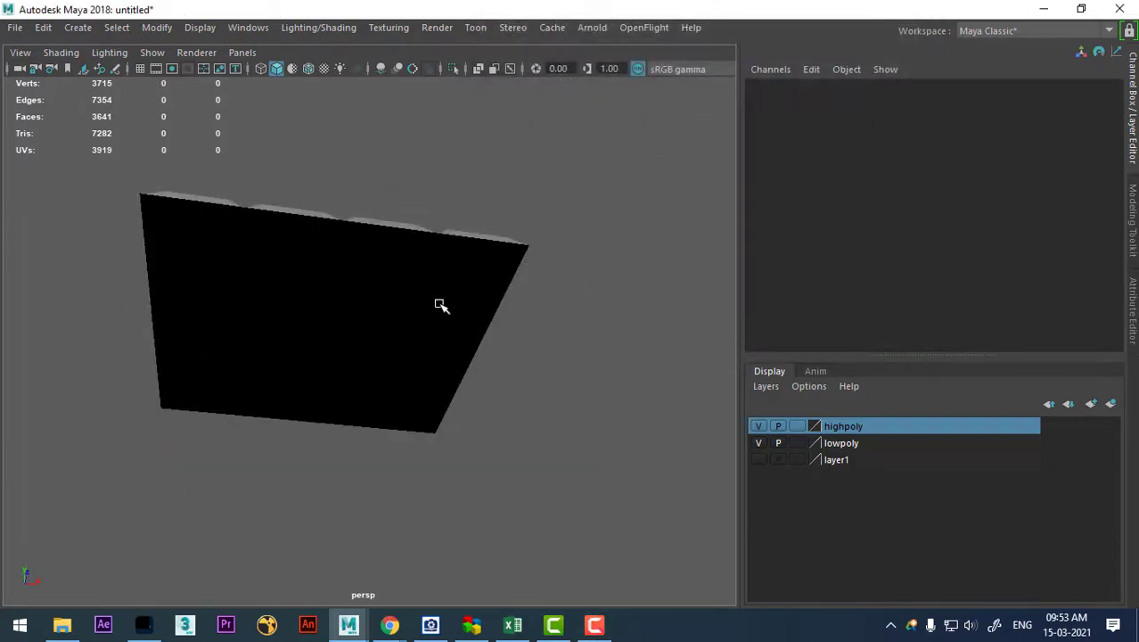
left_click(470, 330)
left_click_drag(471, 330, 452, 412, "alt")
key("space")
left_click_drag(516, 355, 438, 355)
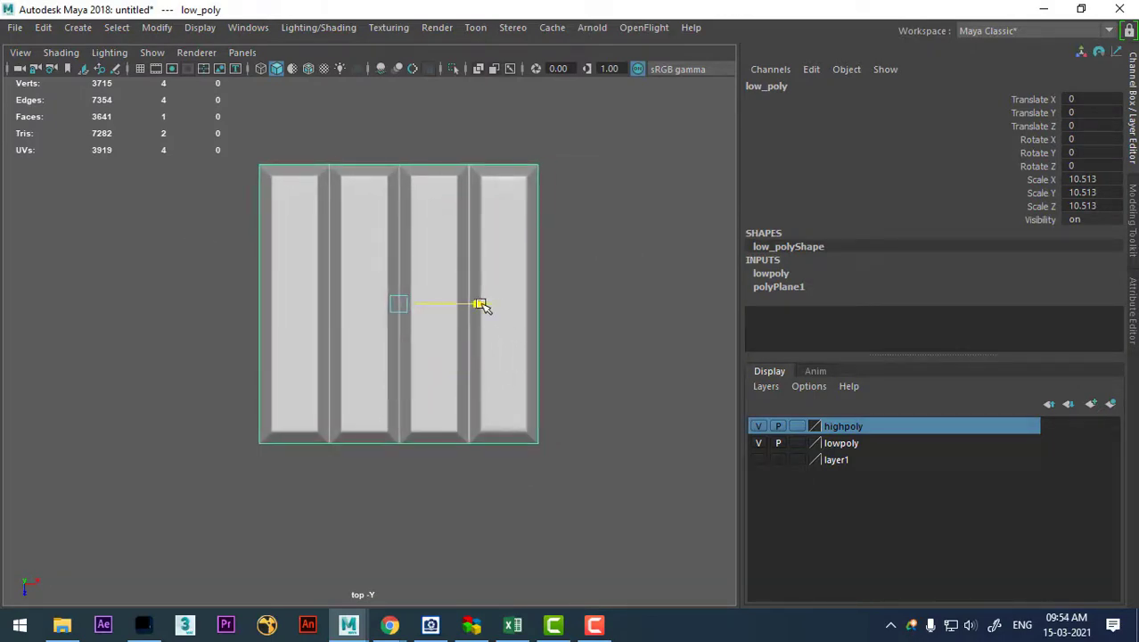
Move low_poly beside the panel to Translate X -8.674 and turn on textured display
left_click_drag(481, 304, 185, 287)
key("f")
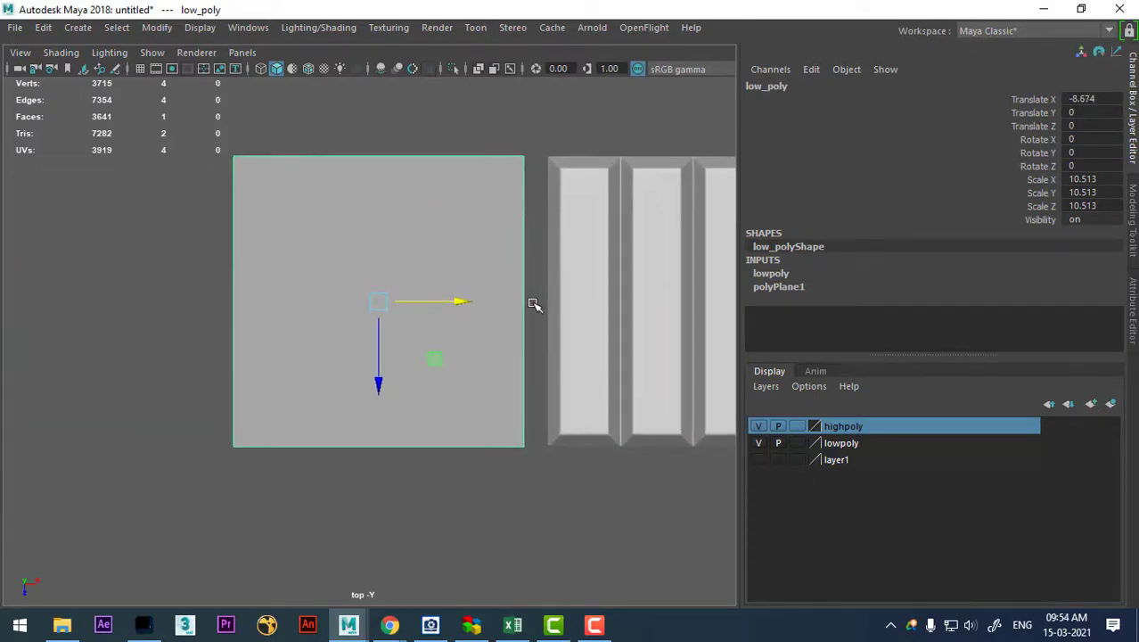
key("6")
middle_click_drag(558, 432, 455, 435, "alt")
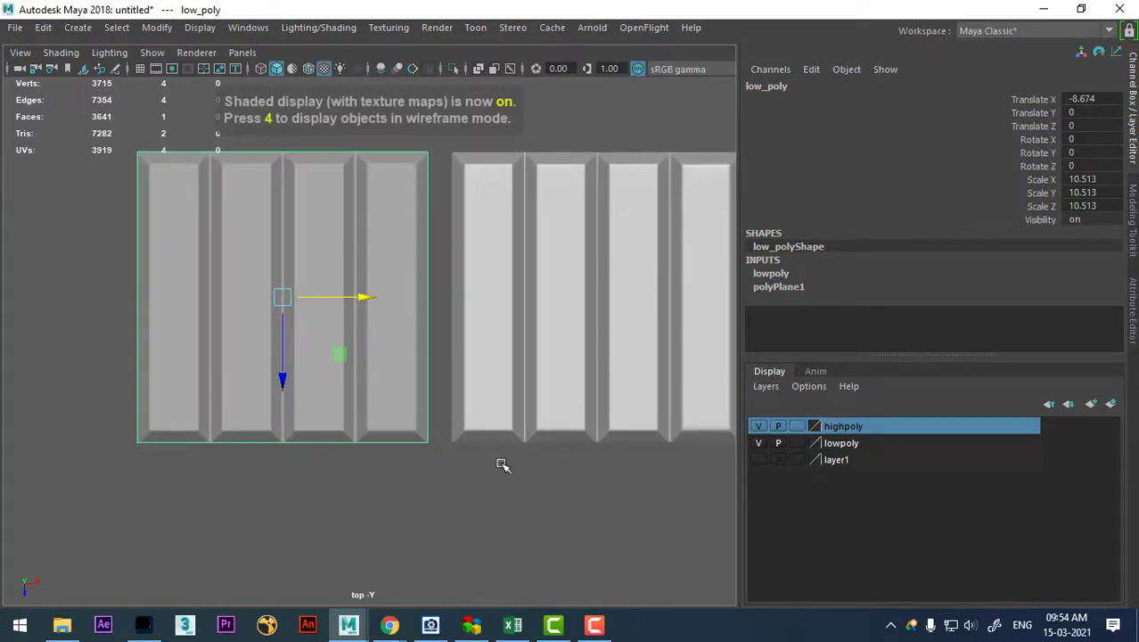
right_click_drag(381, 385, 395, 552)
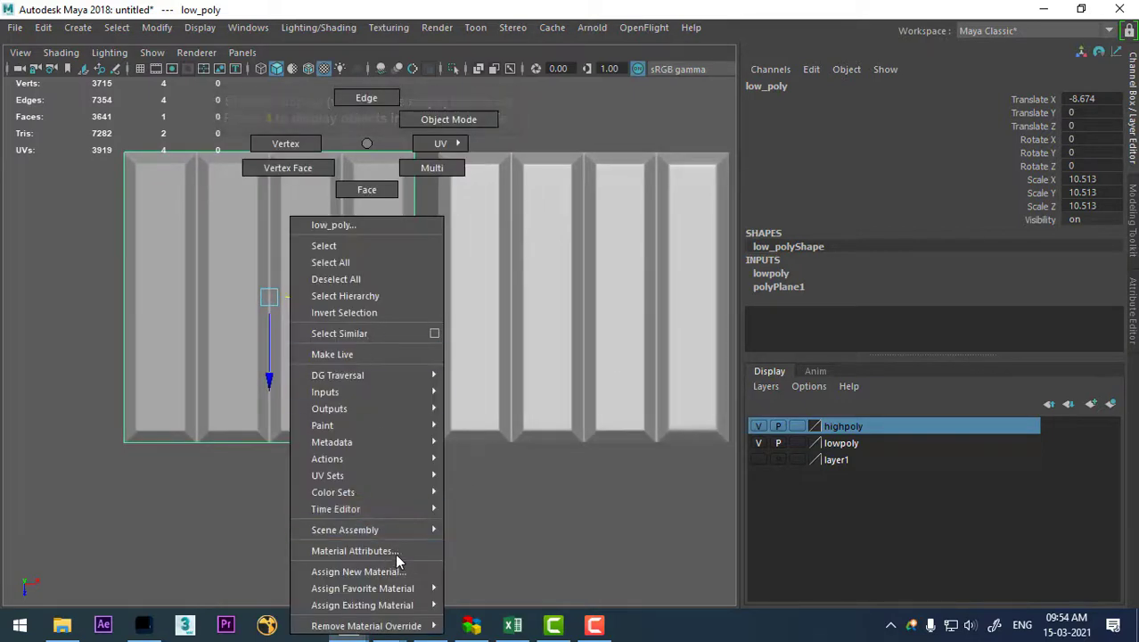
Change low_poly's material type from Lambert to Blinn in its material attributes
right_click_drag(346, 156, 368, 548)
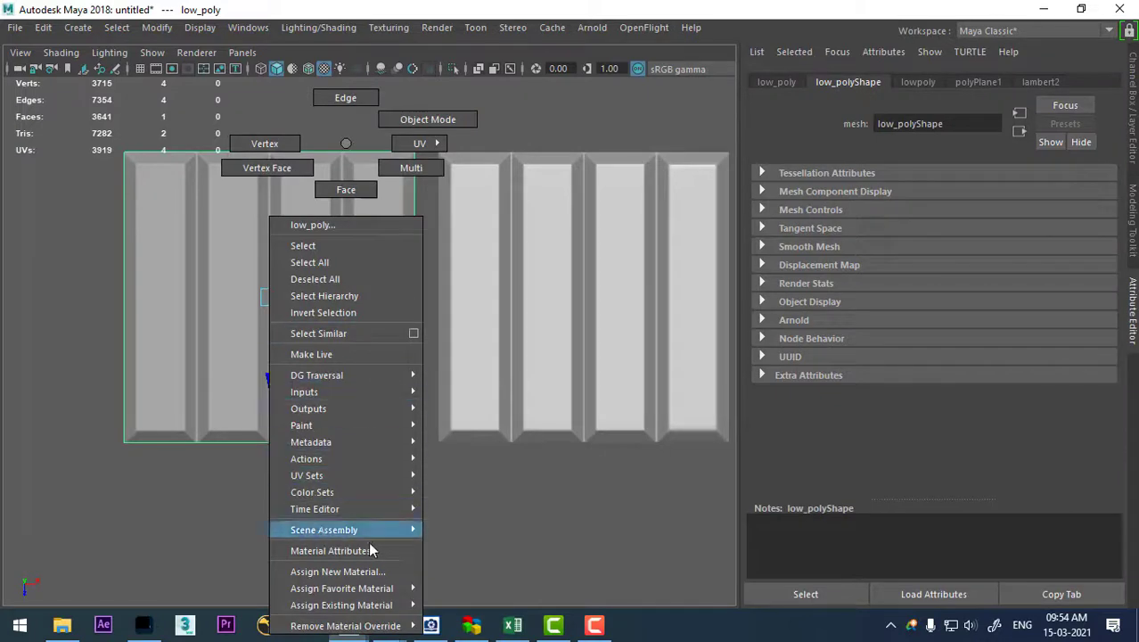
left_click(938, 232)
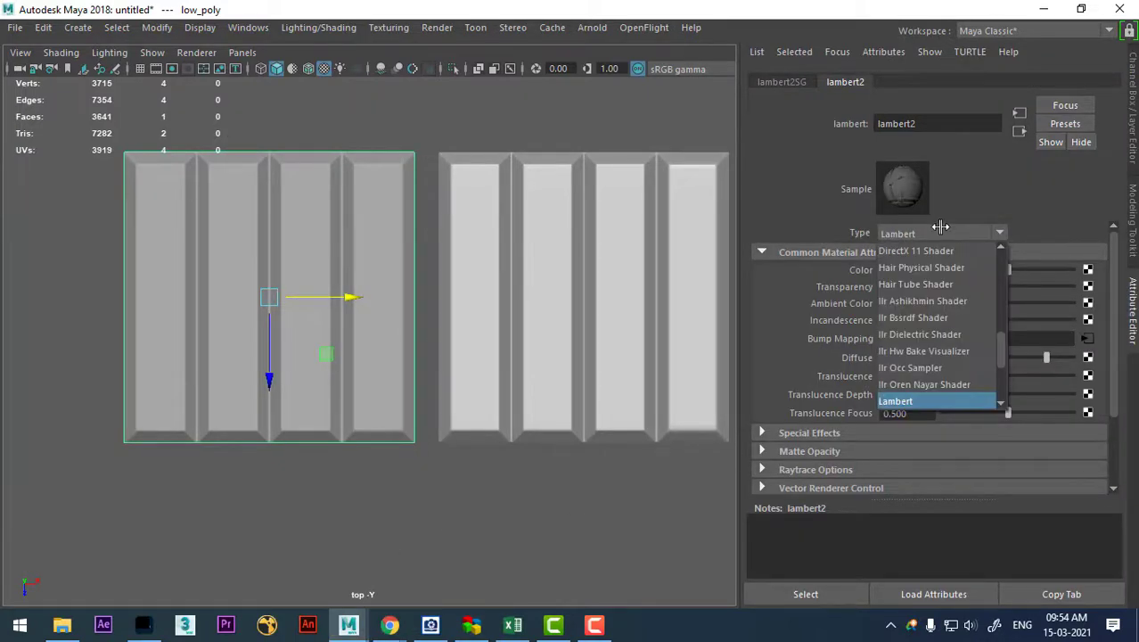
scroll(933, 396, "down", 3)
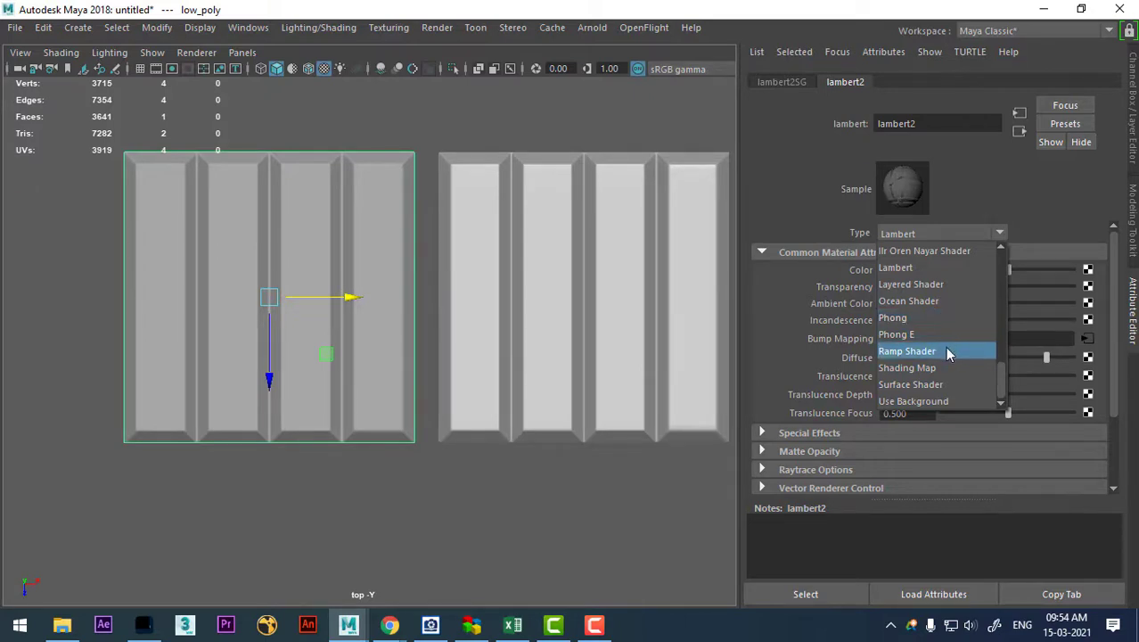
scroll(945, 351, "up", 2)
scroll(945, 350, "up", 3)
scroll(945, 347, "up", 2)
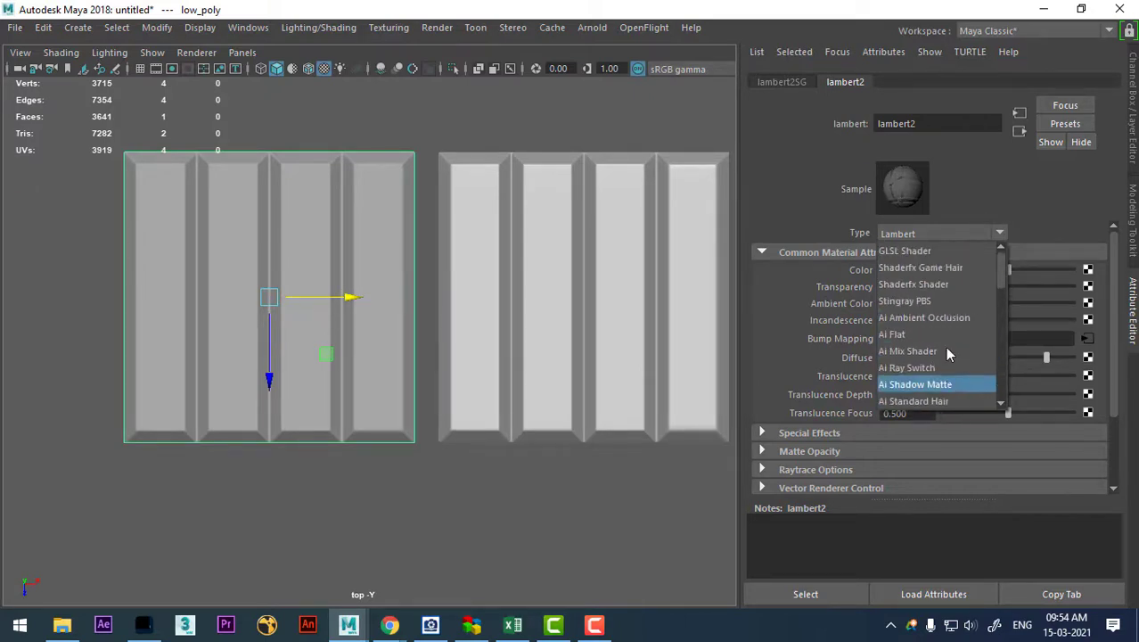
scroll(945, 342, "down", 2)
scroll(945, 352, "down", 4)
scroll(944, 352, "up", 1)
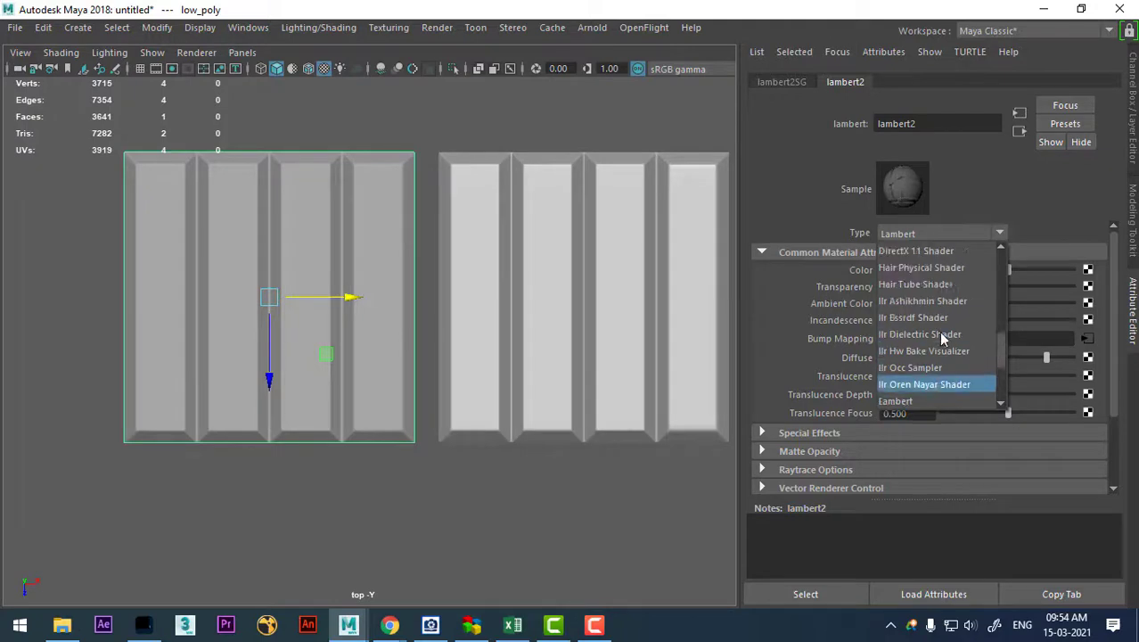
scroll(940, 333, "up", 2)
left_click(918, 318)
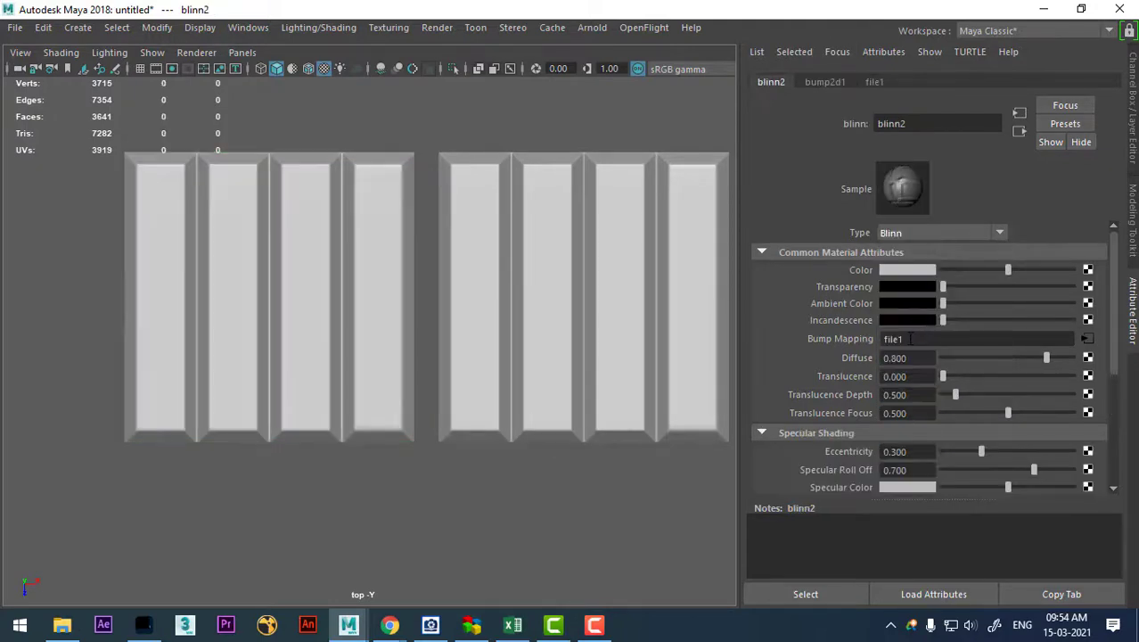